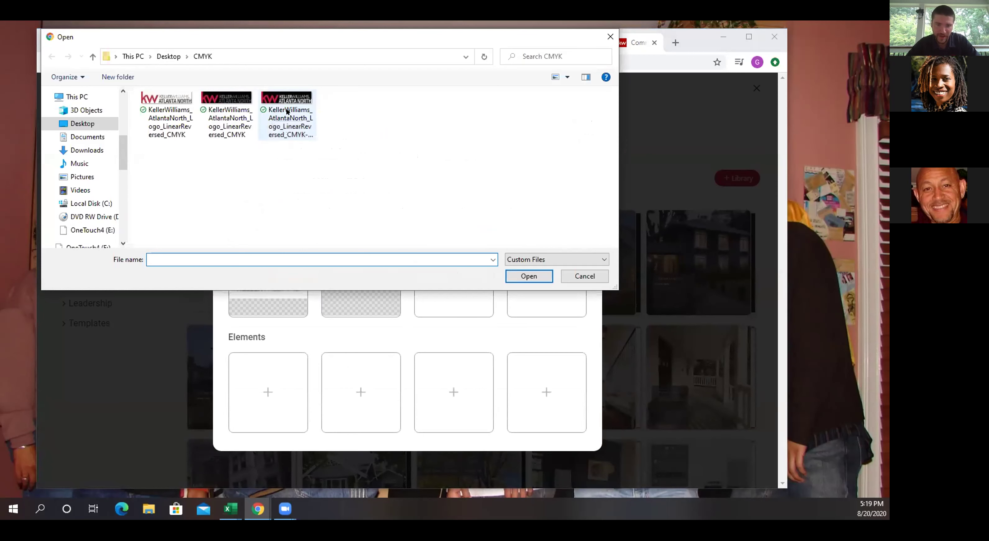
# Upload the chosen logo, then add another logo, browsing the Desktop RGB and PMS200 folders.
pyautogui.click(528, 276)
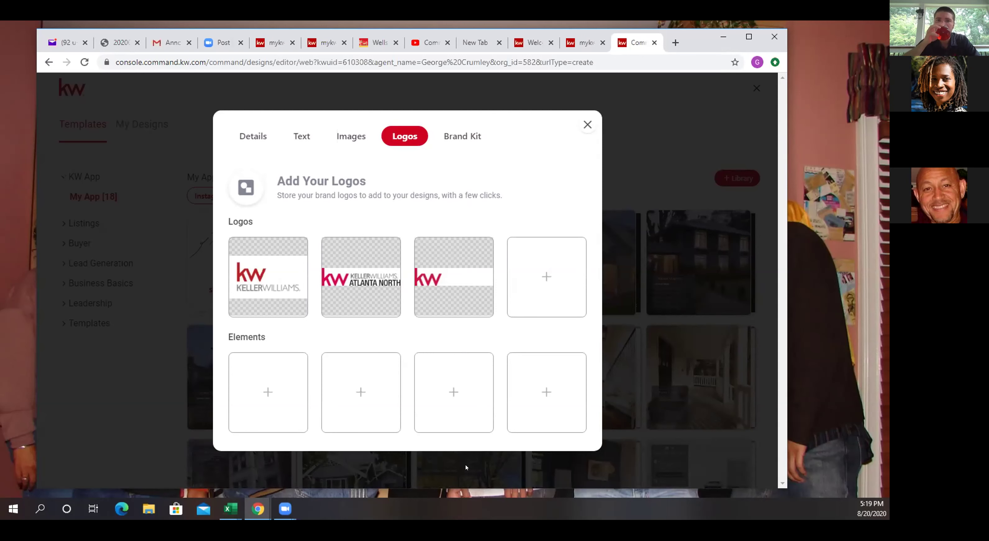
pyautogui.click(537, 275)
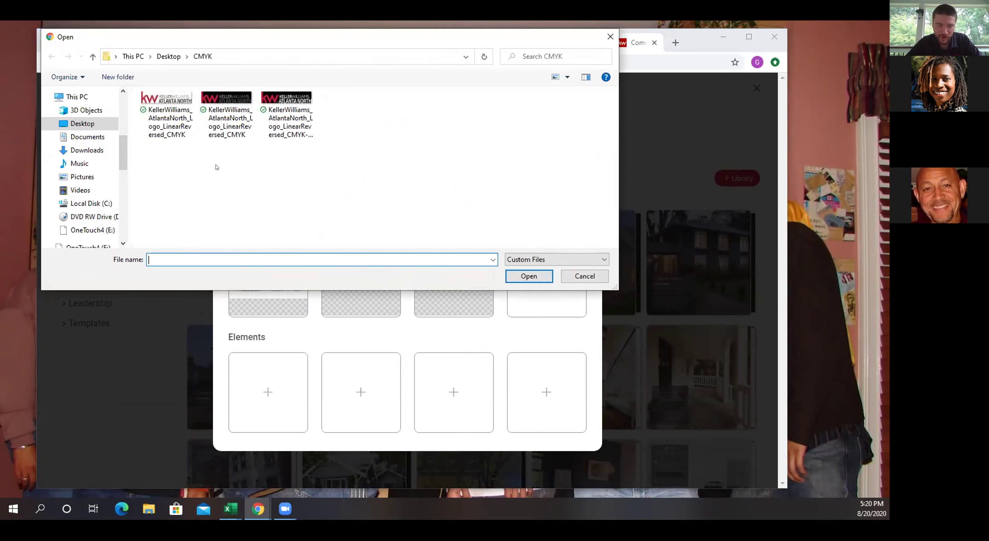
pyautogui.click(83, 123)
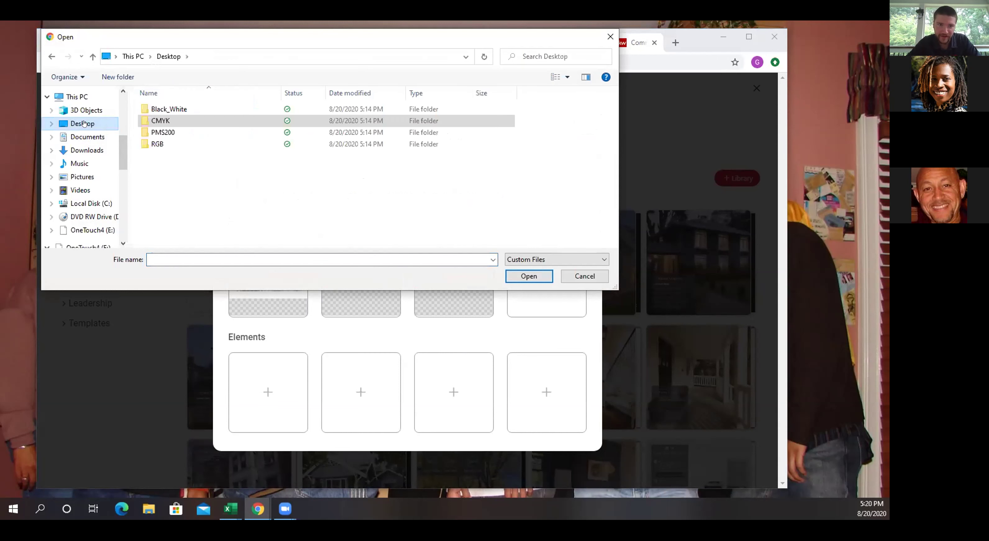
pyautogui.click(156, 143)
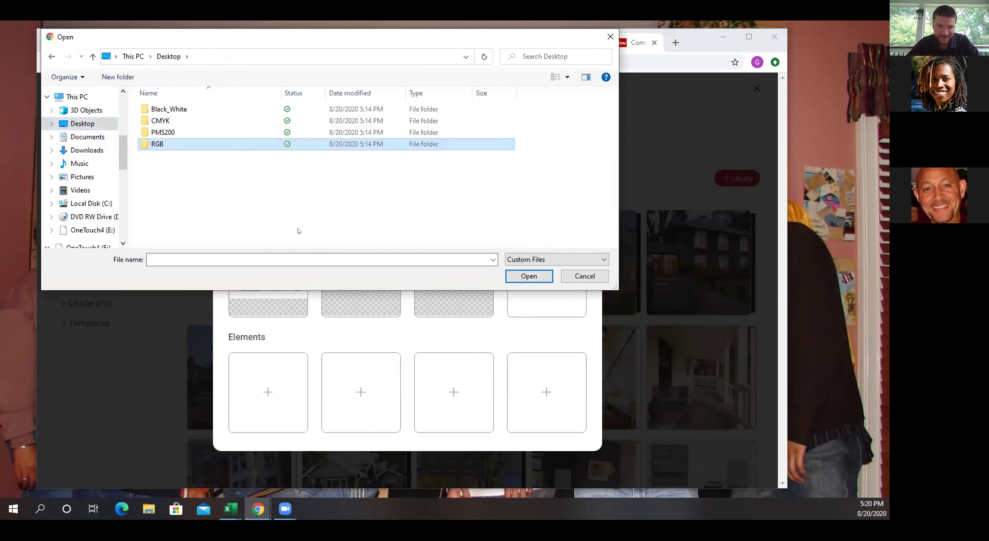
pyautogui.click(526, 282)
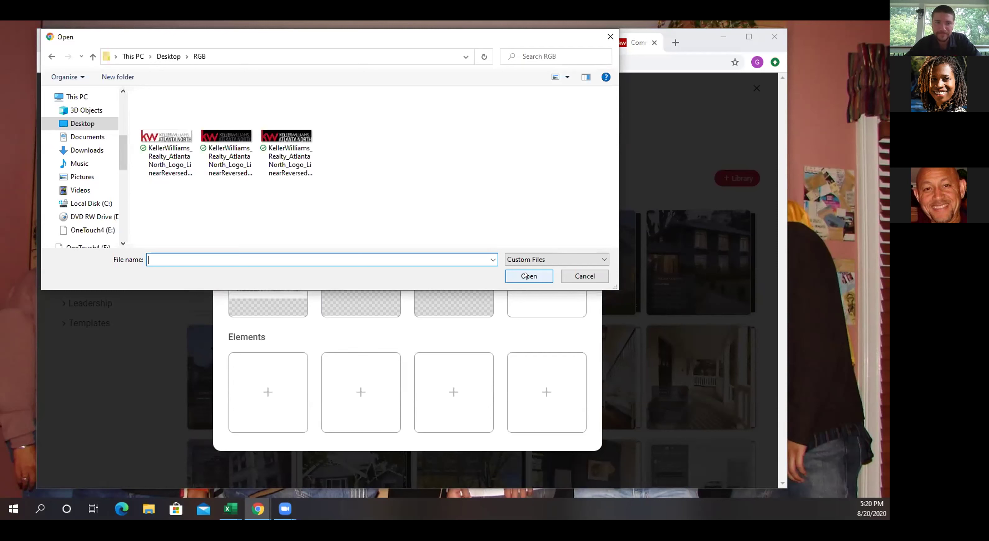
pyautogui.click(76, 124)
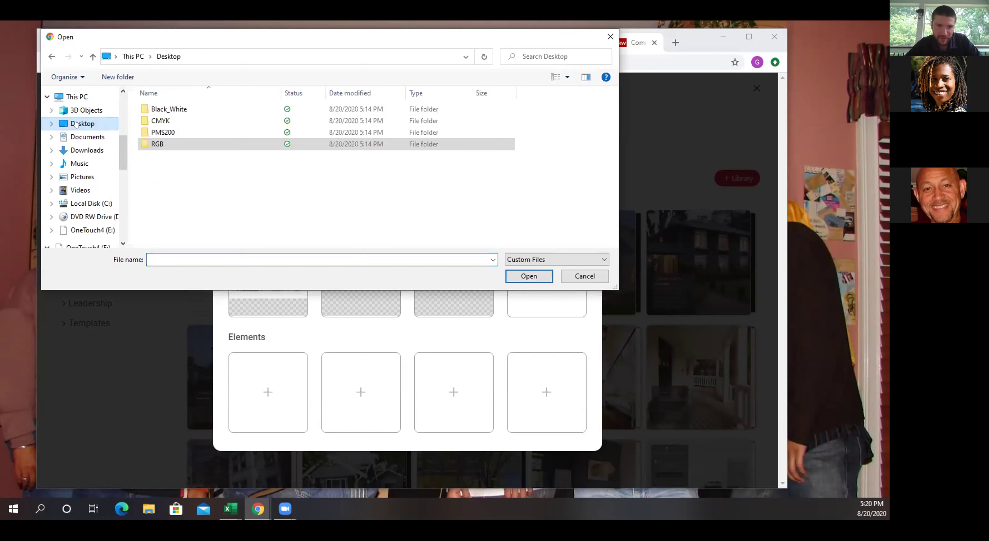
pyautogui.click(173, 133)
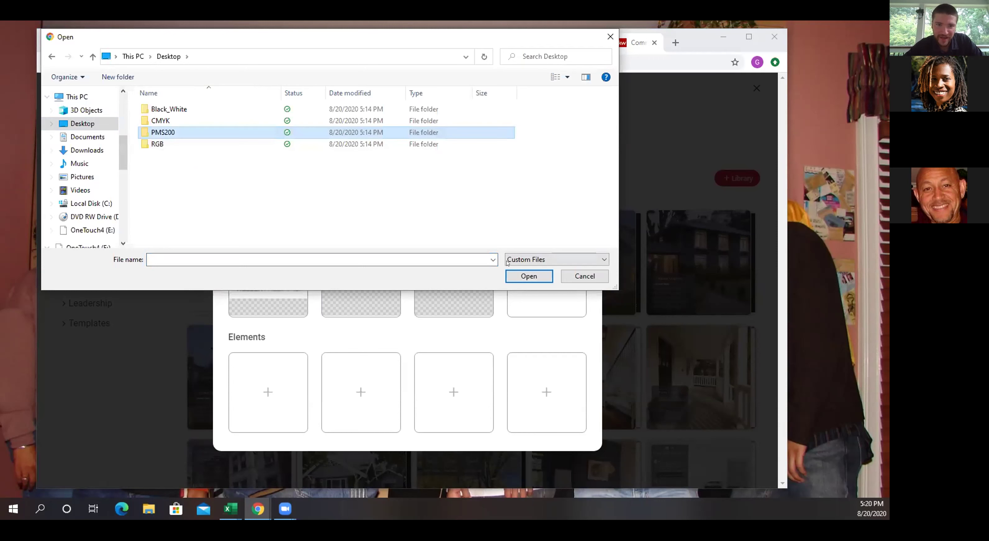
pyautogui.click(528, 276)
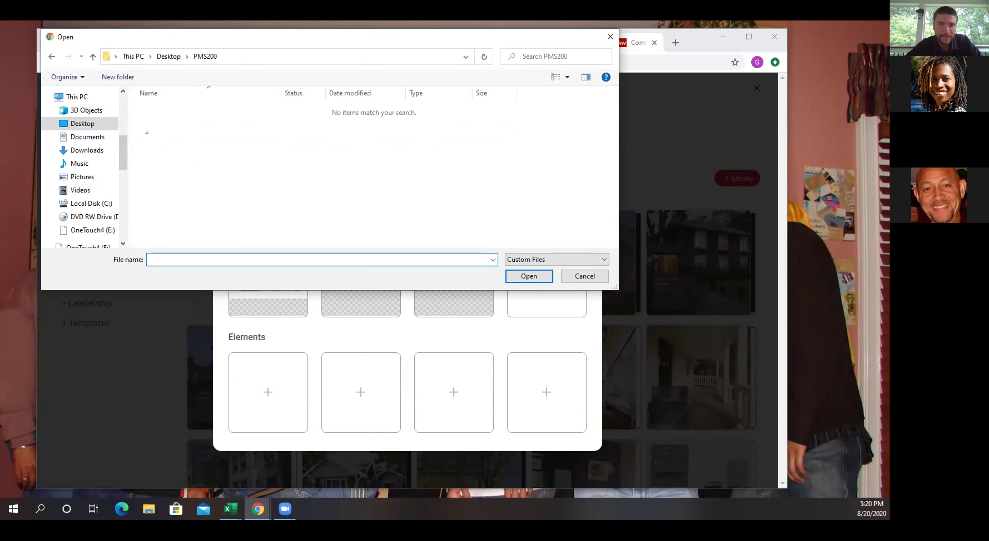
# Check the Black_White folder, then pick the first logo file in the RGB folder.
pyautogui.click(77, 123)
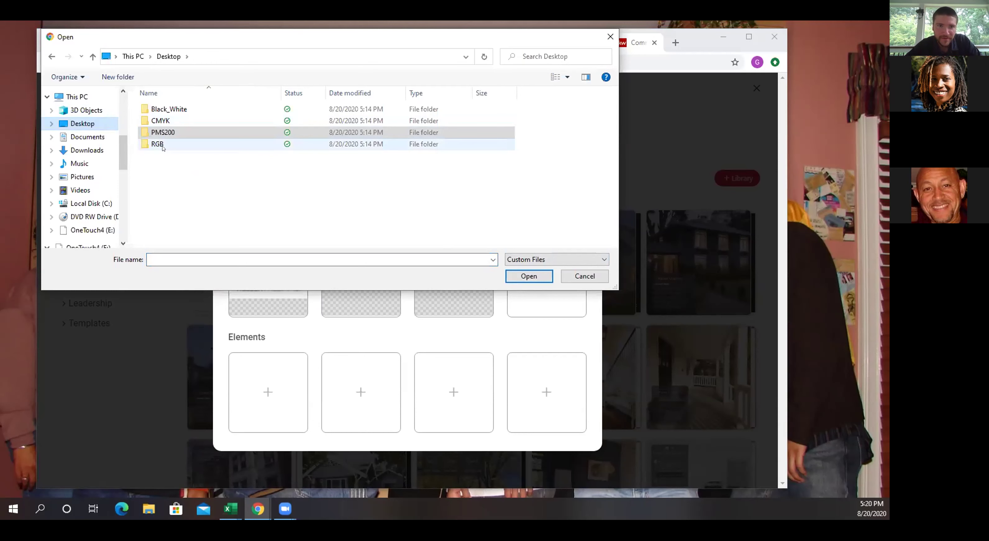
pyautogui.click(173, 109)
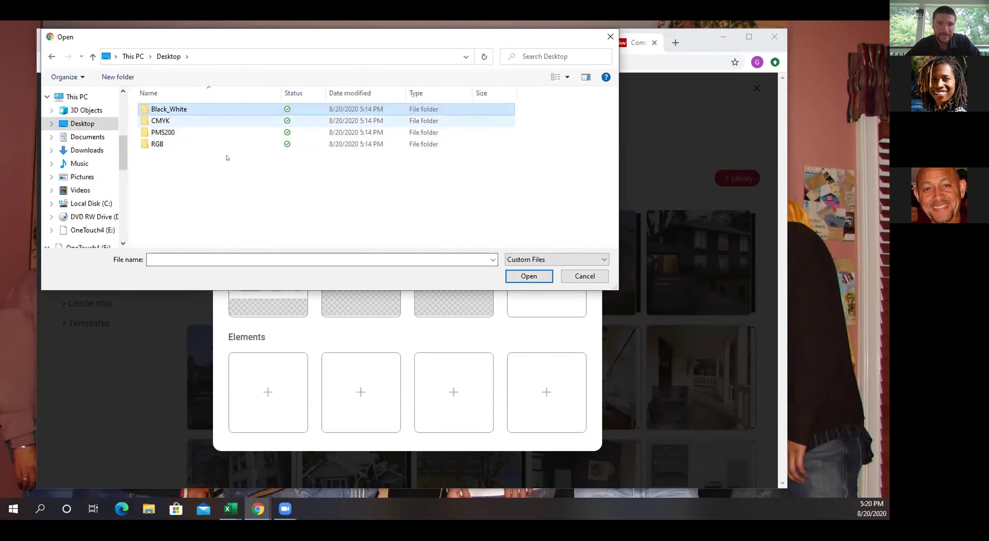
pyautogui.click(523, 275)
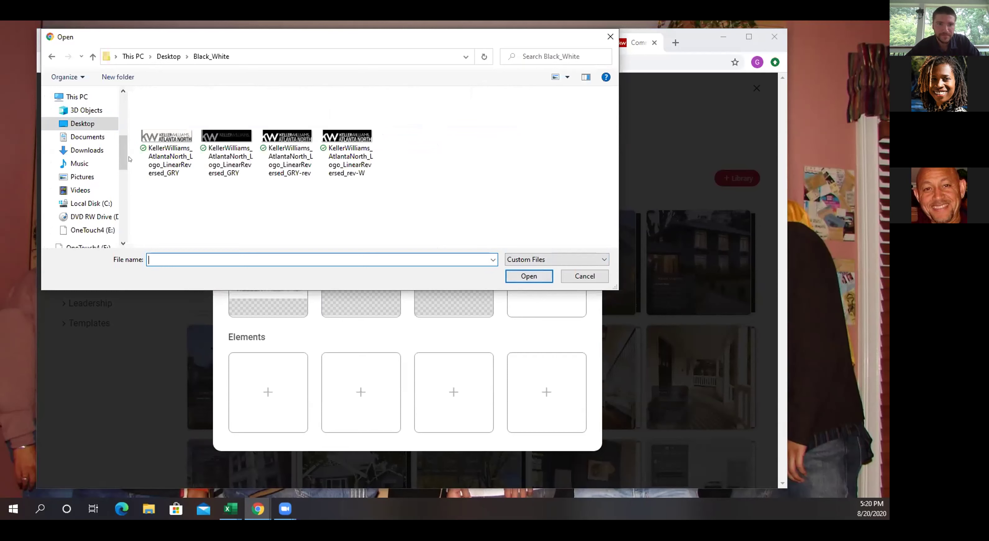
pyautogui.click(81, 123)
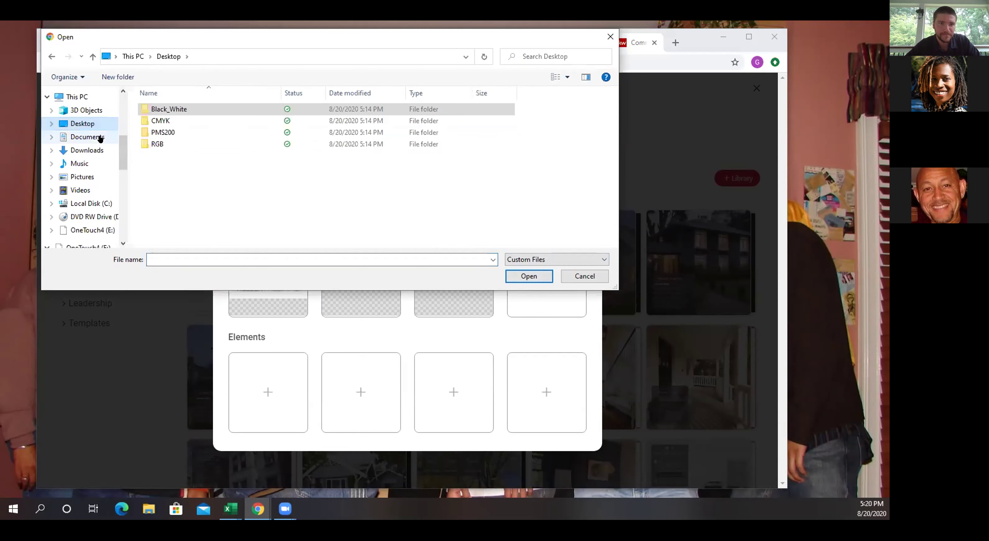
pyautogui.click(161, 144)
pyautogui.click(537, 277)
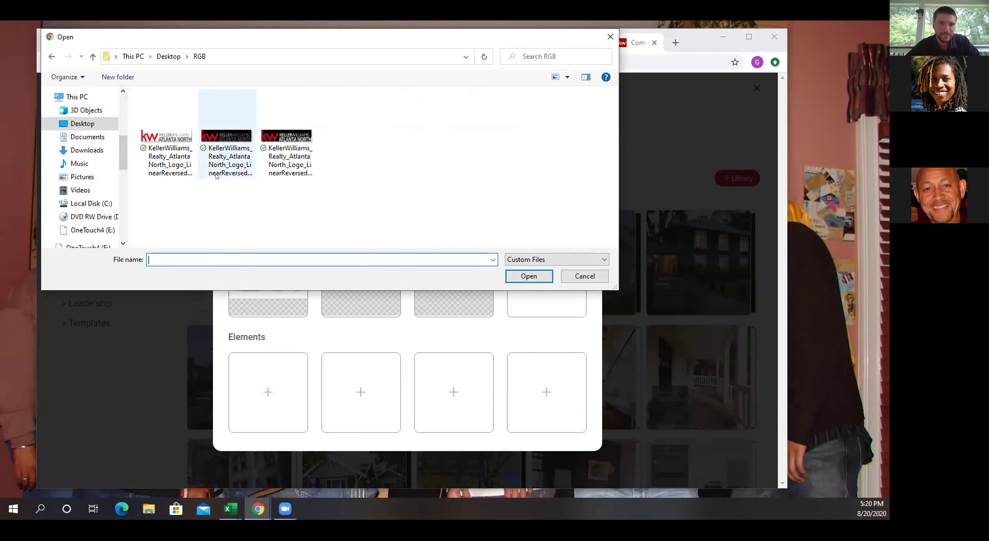
pyautogui.click(183, 174)
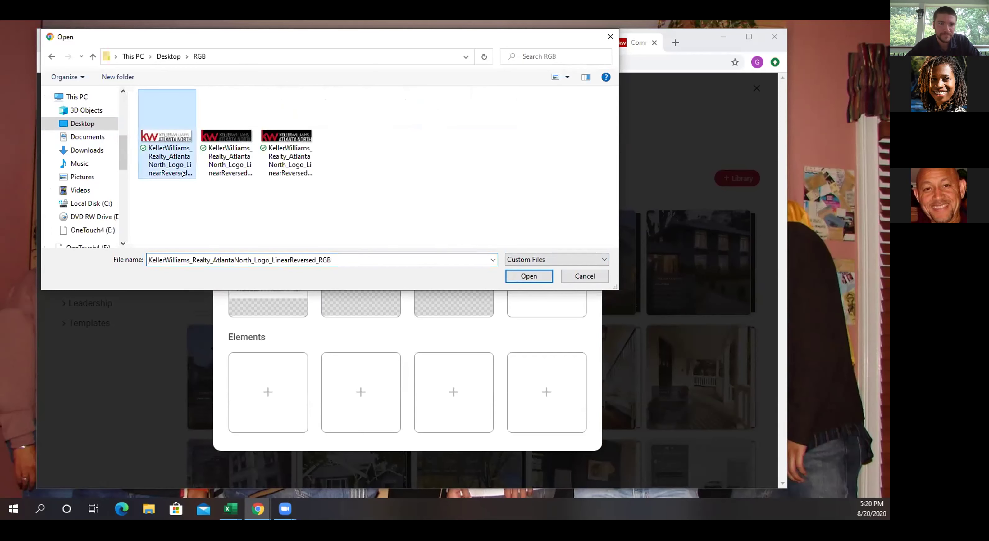
# Upload the Atlanta North linear reversed RGB logo and close the Logos dialog.
pyautogui.click(528, 277)
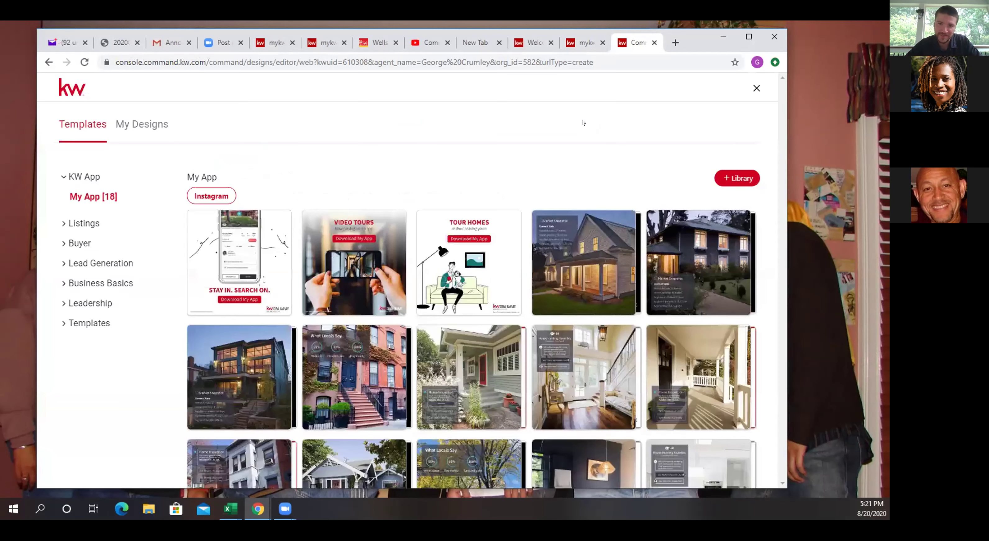
pyautogui.click(583, 124)
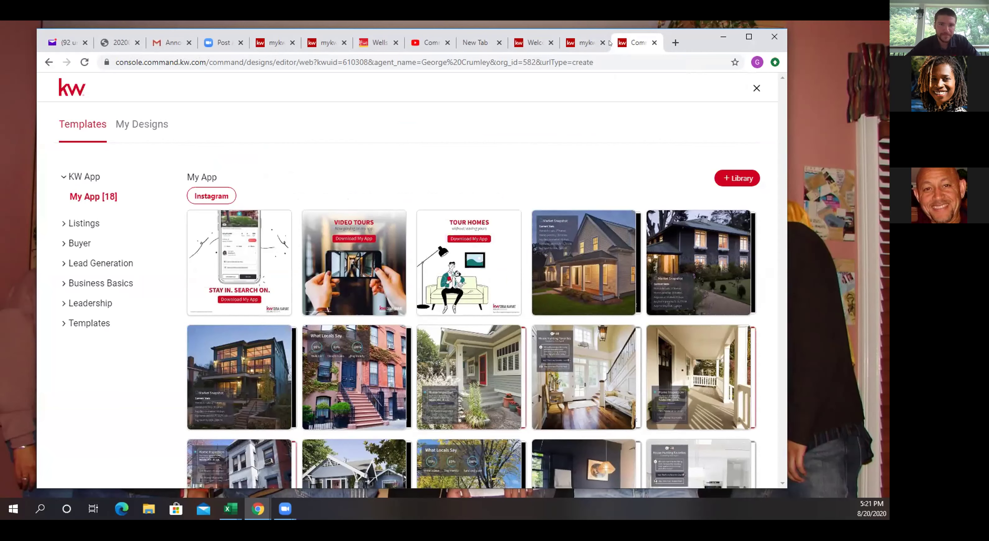
# Glance at the MyKW tab, then open a new browser tab and start entering agent.kw.com.
pyautogui.click(585, 43)
pyautogui.click(636, 43)
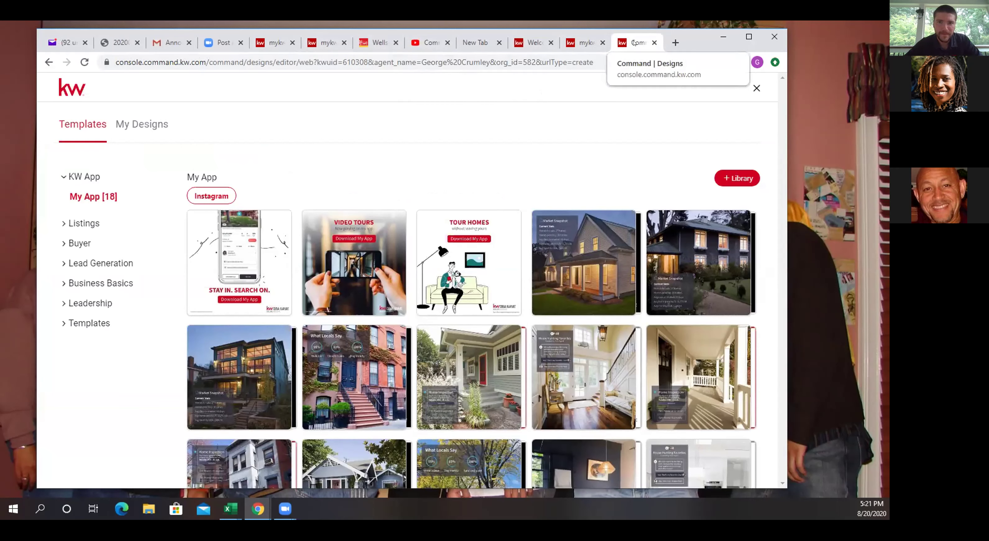
pyautogui.click(71, 94)
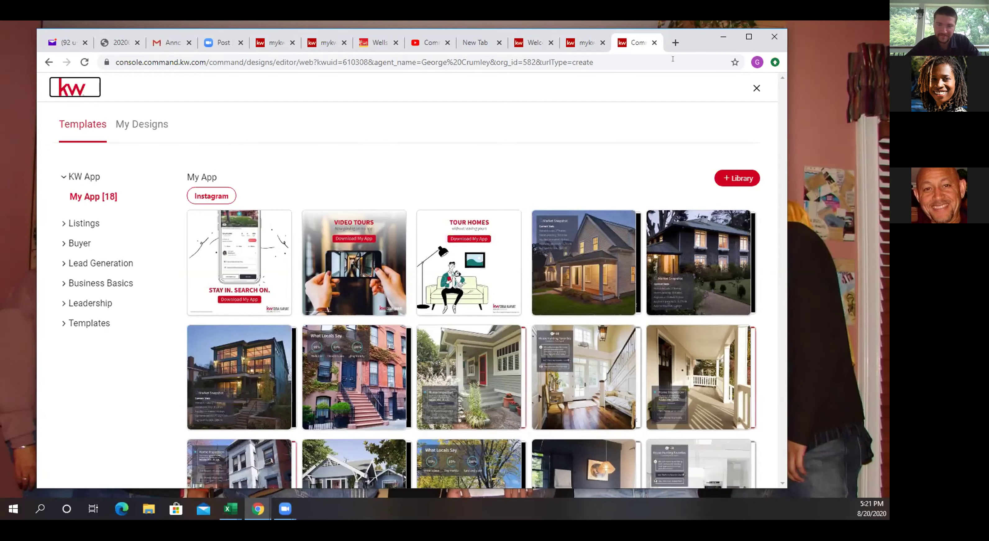
pyautogui.click(675, 42)
pyautogui.write('age')
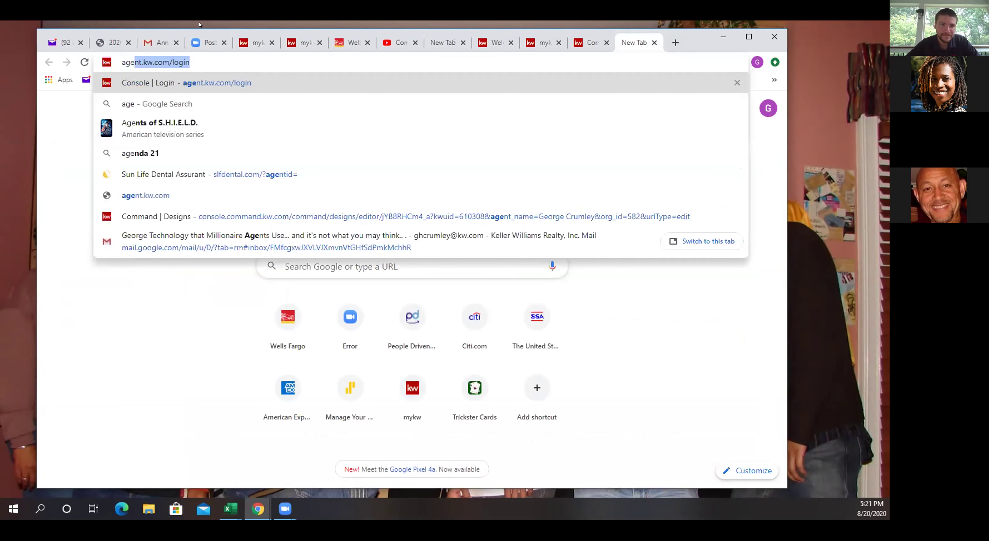
# Go to agent.kw.com/login and sign in with the saved username and the account password.
pyautogui.click(205, 79)
pyautogui.click(467, 293)
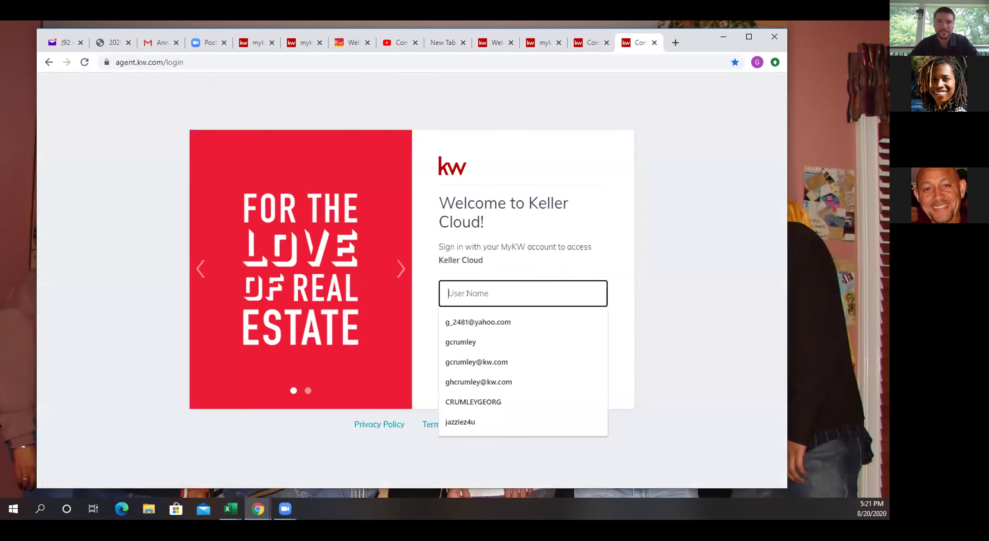
pyautogui.click(460, 342)
pyautogui.click(448, 329)
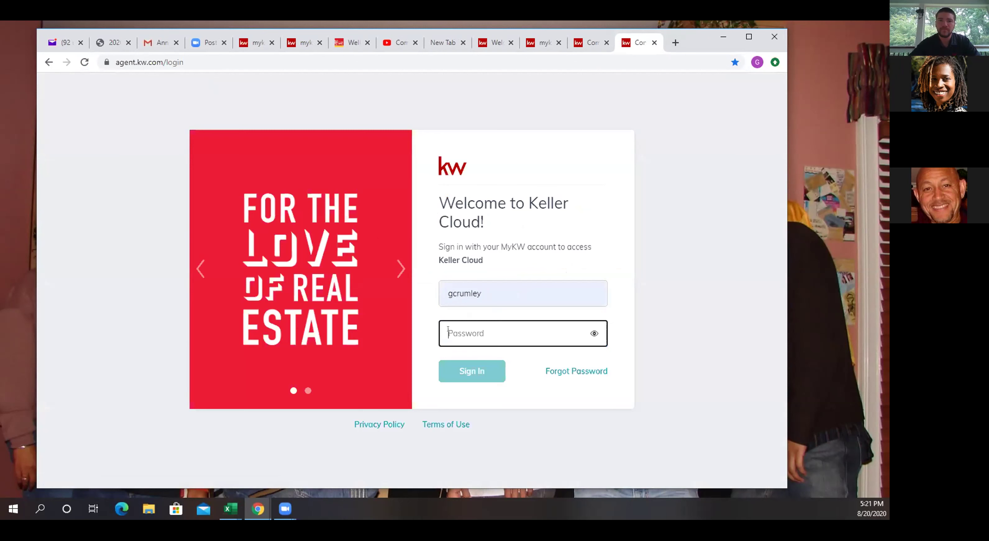
pyautogui.write('•••••••••')
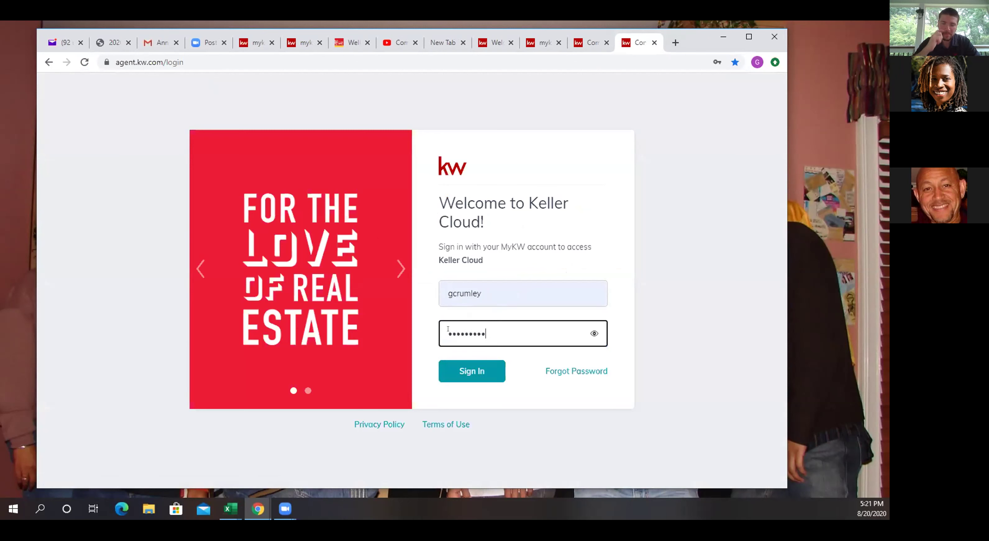
pyautogui.click(458, 364)
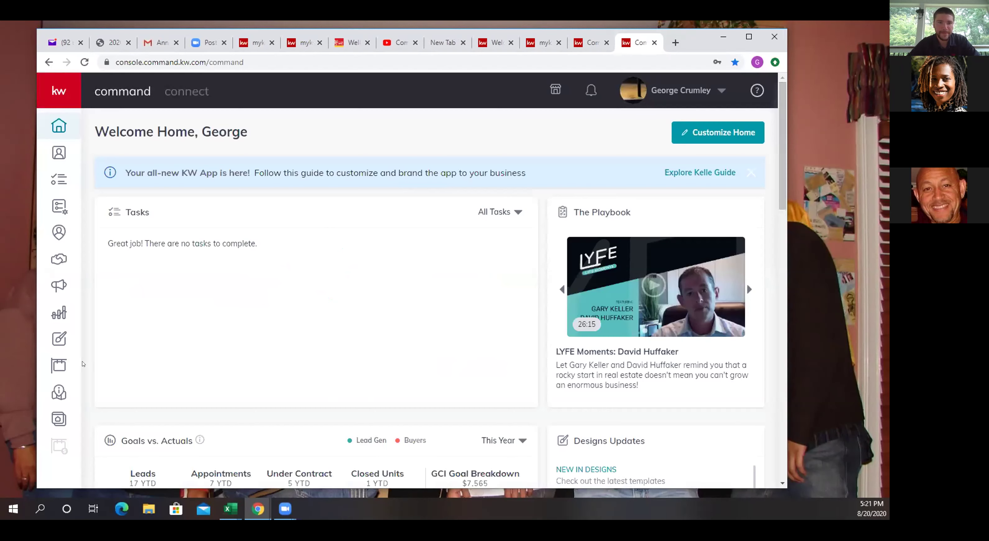
# In Designs, cancel Create Design and open the Flyer Print Copy template instead.
pyautogui.click(66, 338)
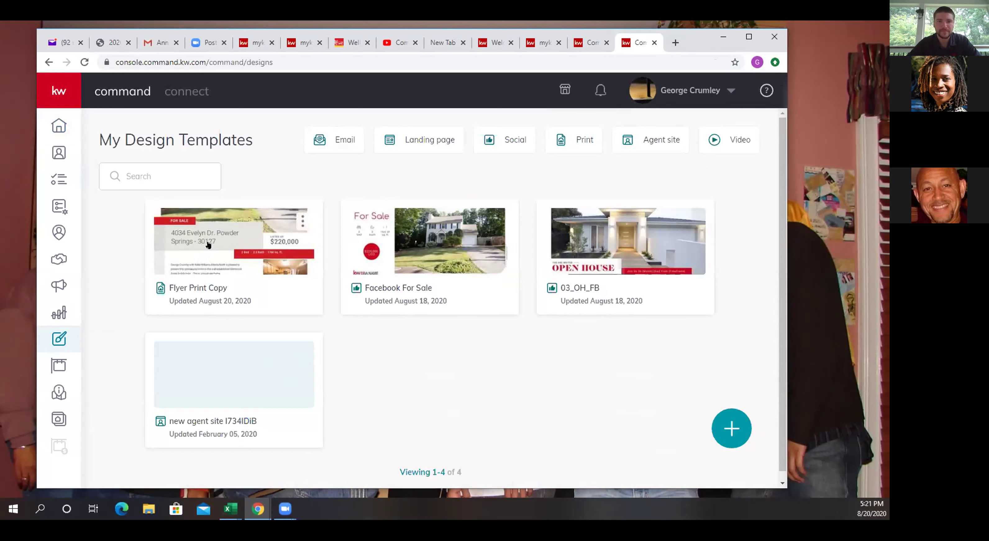
pyautogui.click(732, 431)
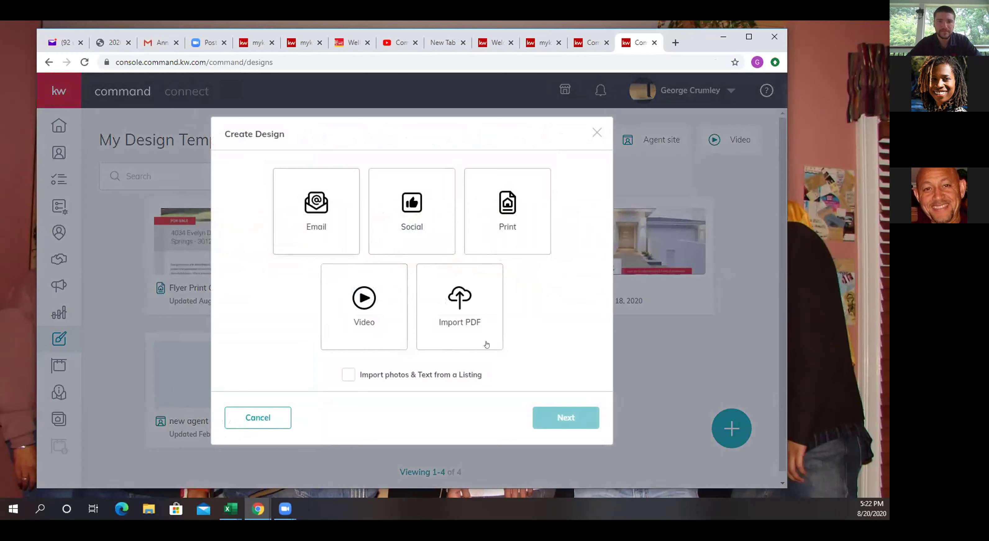
pyautogui.click(596, 134)
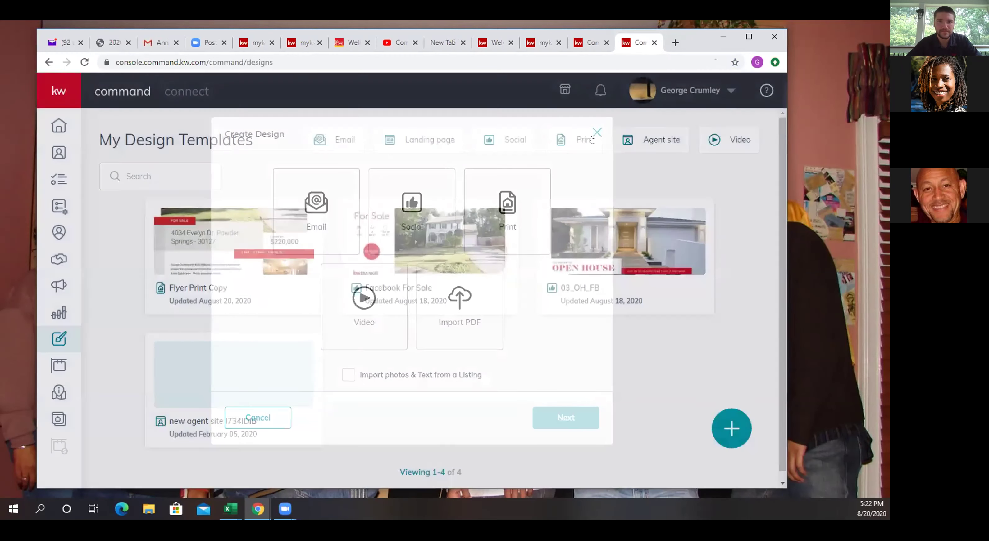
pyautogui.click(291, 223)
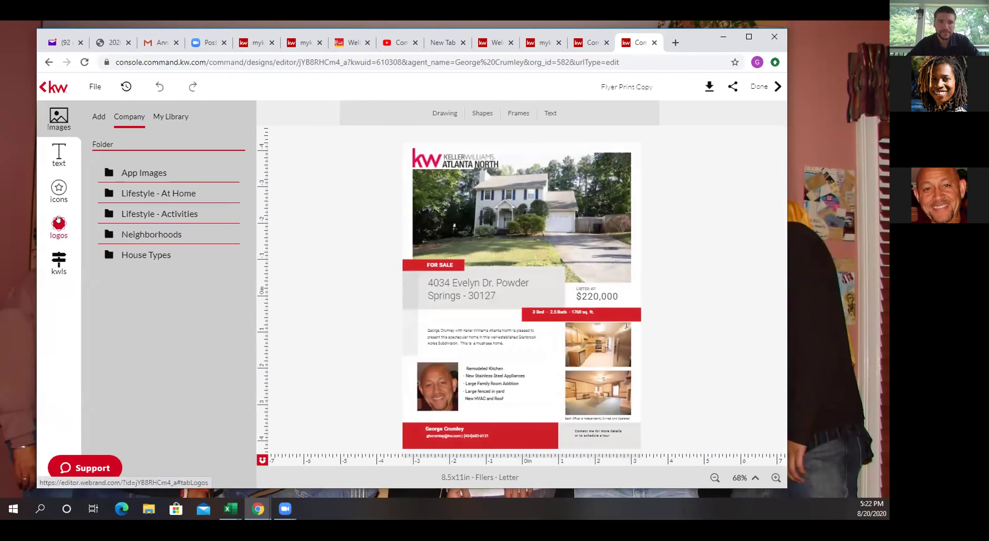
# View the KW logos, then finish the Flyer Print Copy with Done.
pyautogui.click(58, 222)
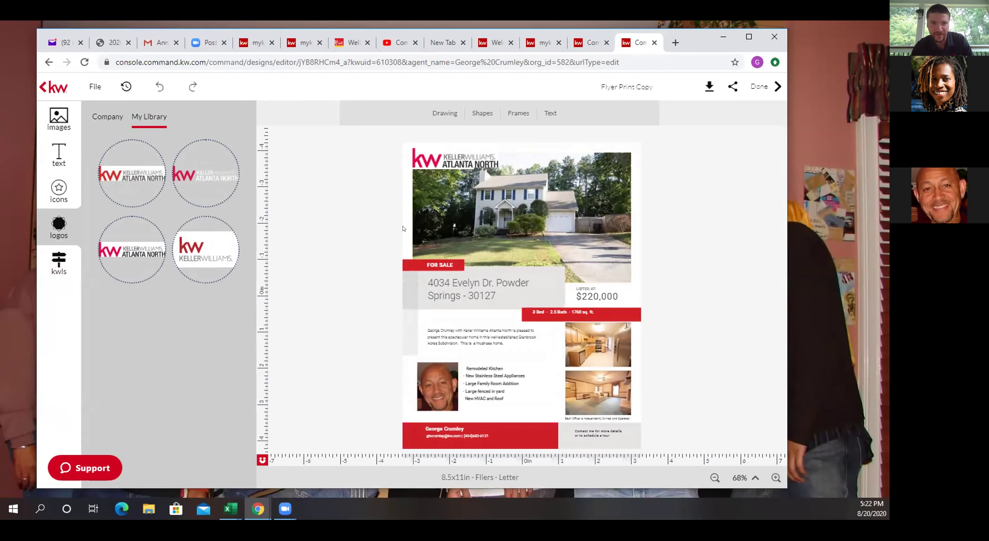
pyautogui.click(620, 86)
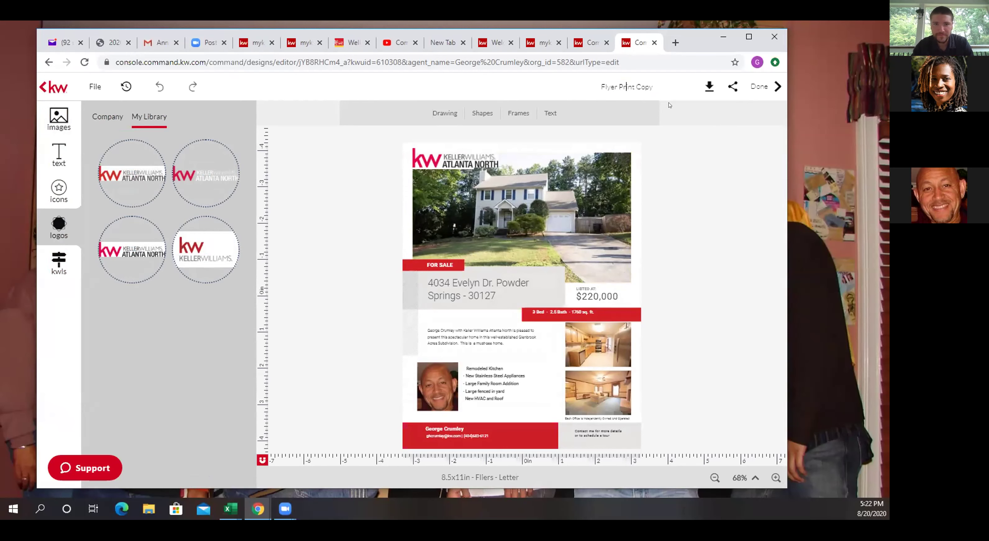
pyautogui.click(751, 88)
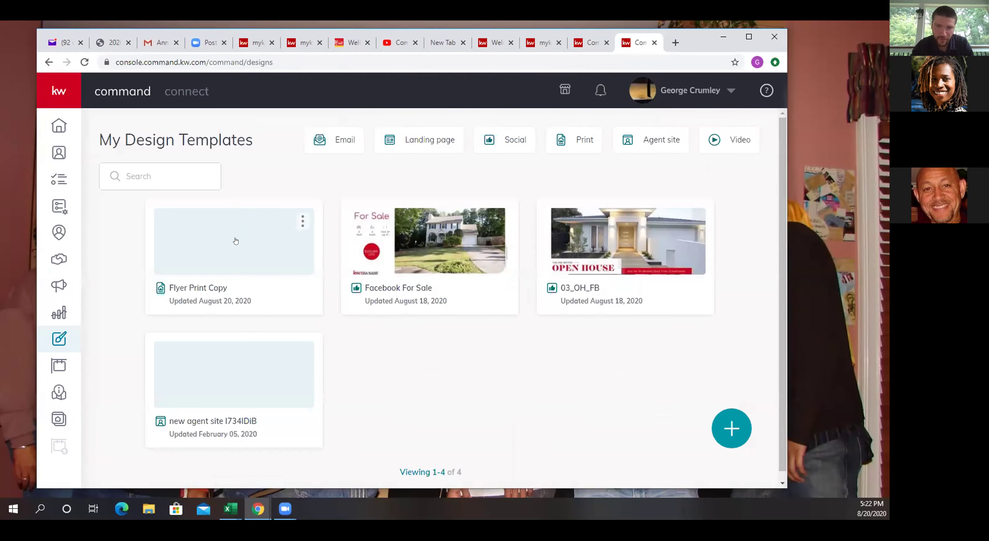
# Export Flyer Print Copy via Get PDF at high resolution print quality, then show the download's options.
pyautogui.click(217, 248)
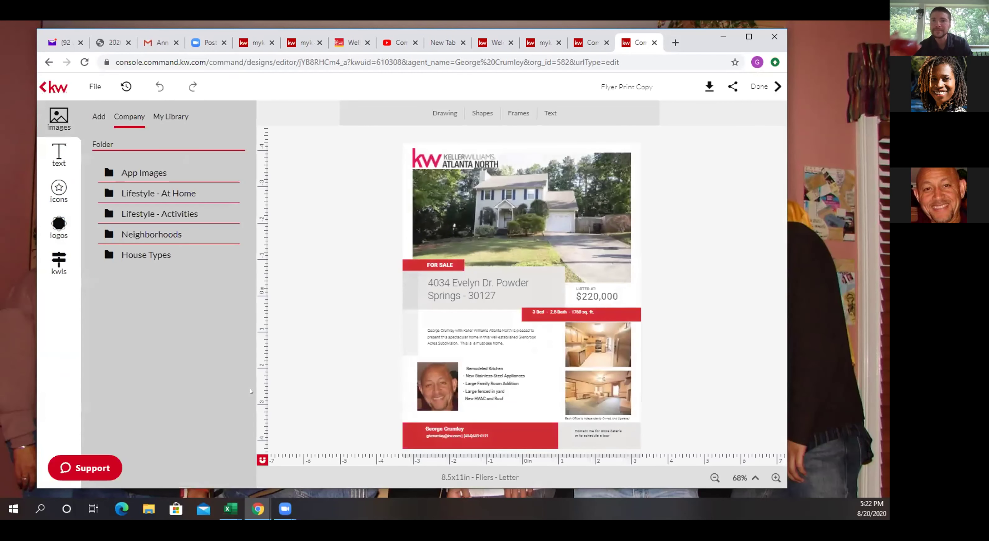
pyautogui.click(709, 86)
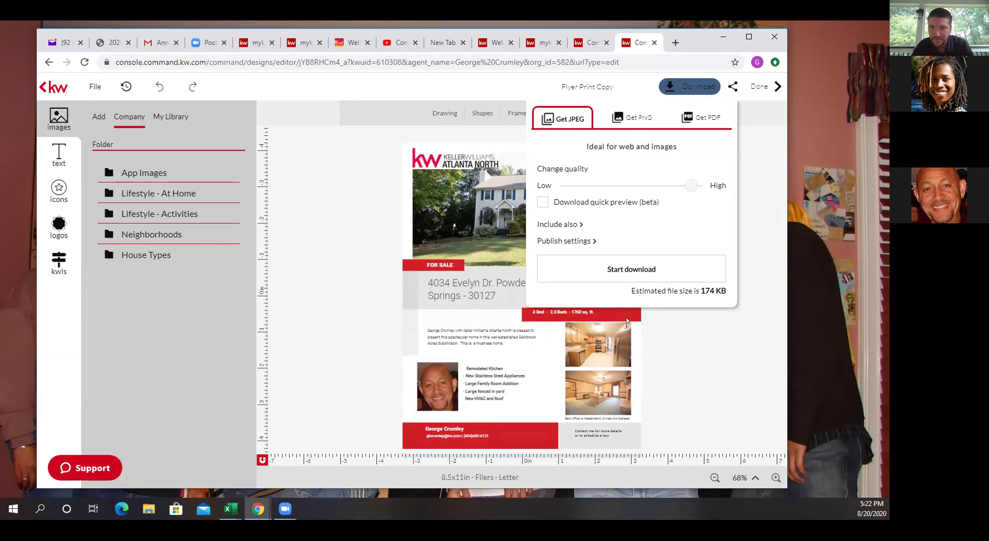
pyautogui.click(697, 117)
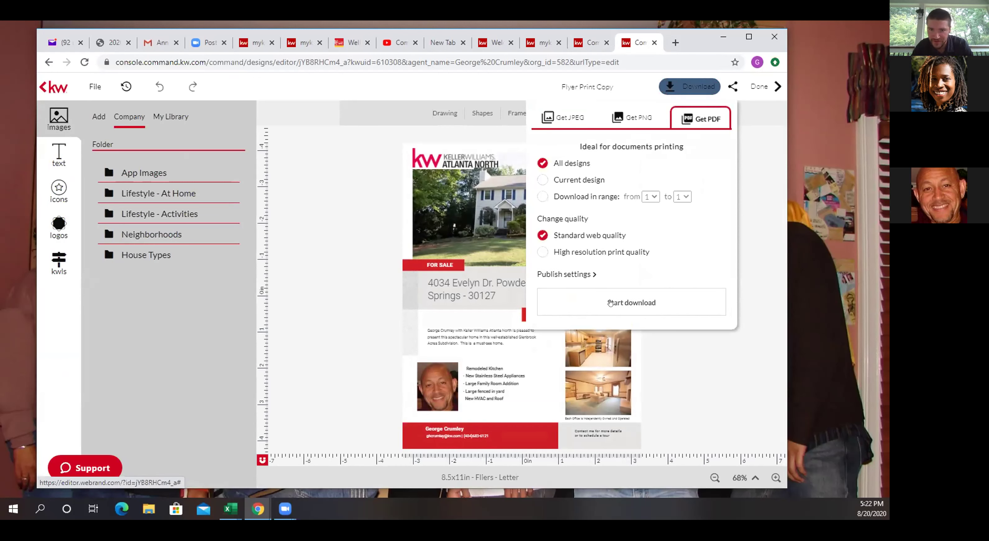
pyautogui.click(542, 252)
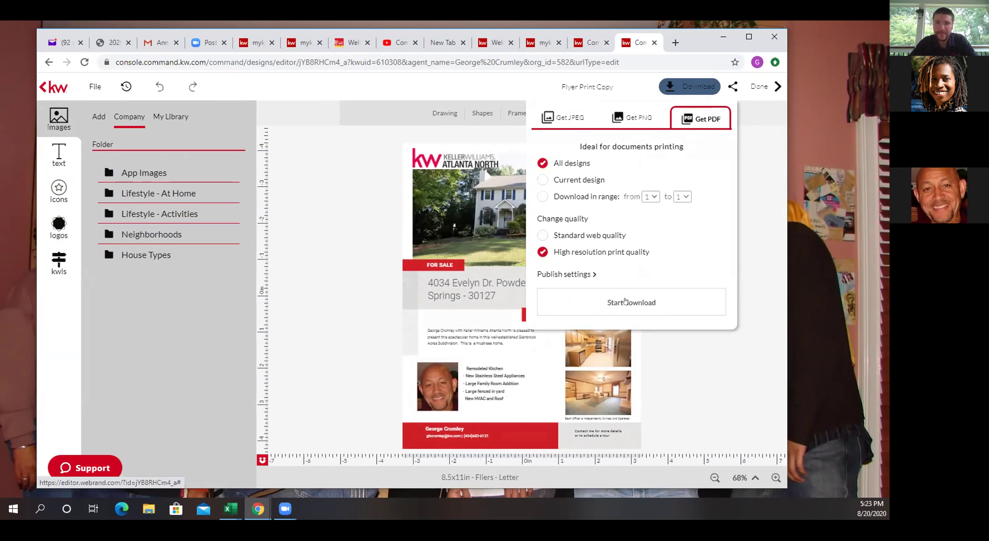
pyautogui.click(625, 302)
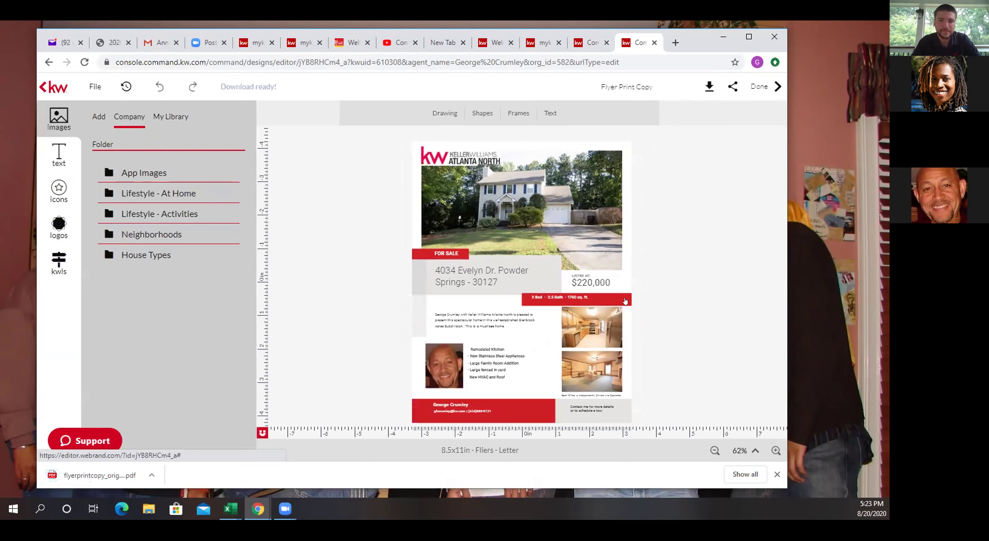
pyautogui.rightClick(82, 469)
# Open flyerprintcopy_original (2).pdf in Chrome's viewer, then switch back to the Command tab.
pyautogui.click(110, 398)
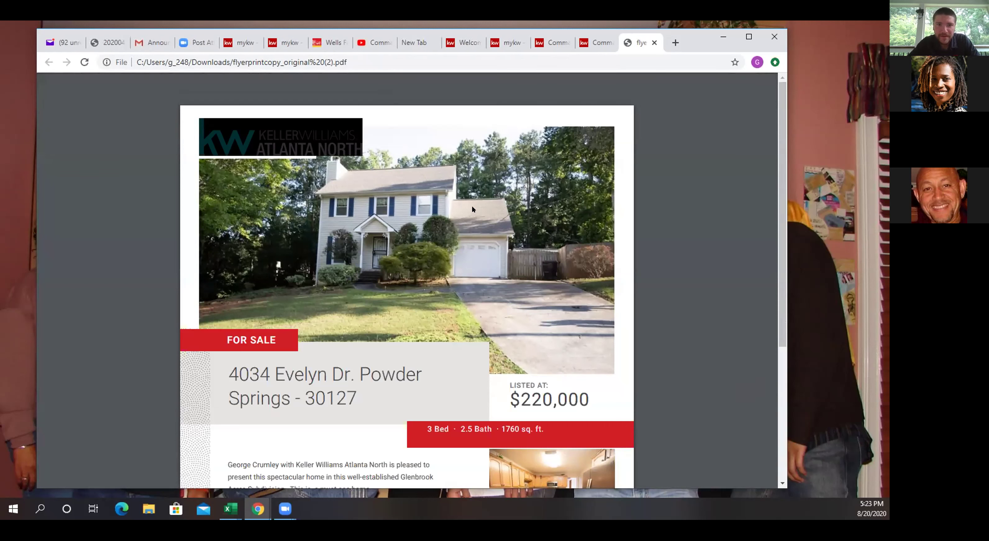
pyautogui.click(596, 44)
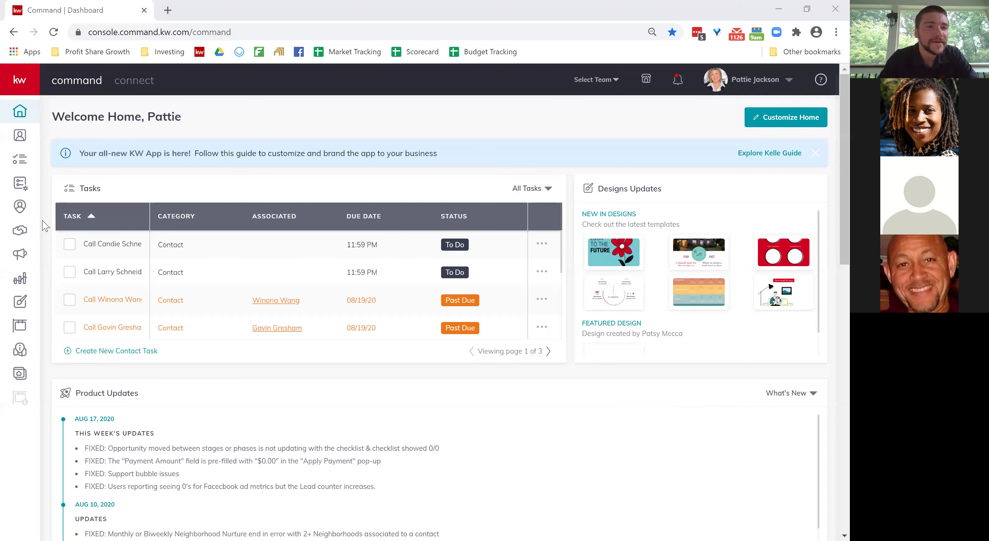
# Expand the left navigation bar and go to Campaigns.
pyautogui.click(19, 83)
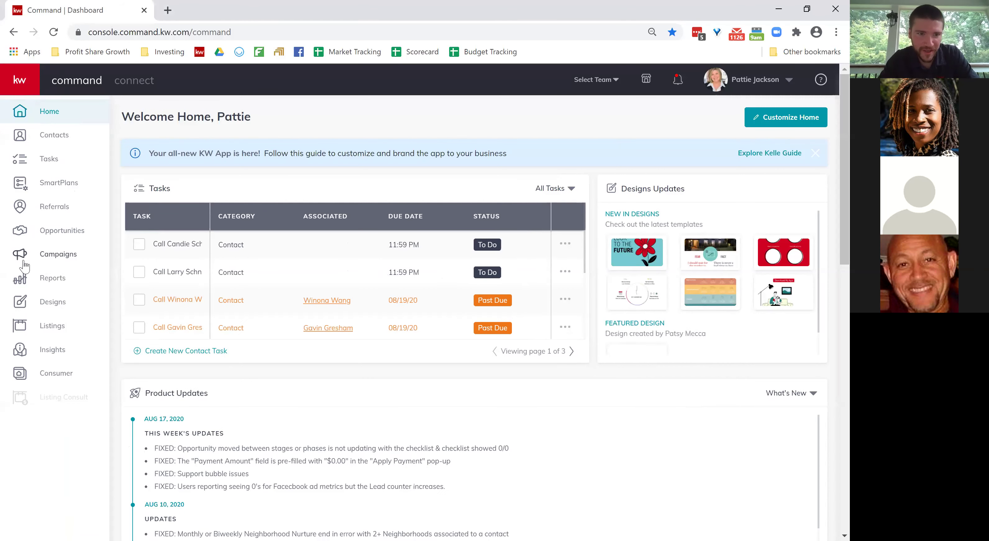
pyautogui.click(68, 259)
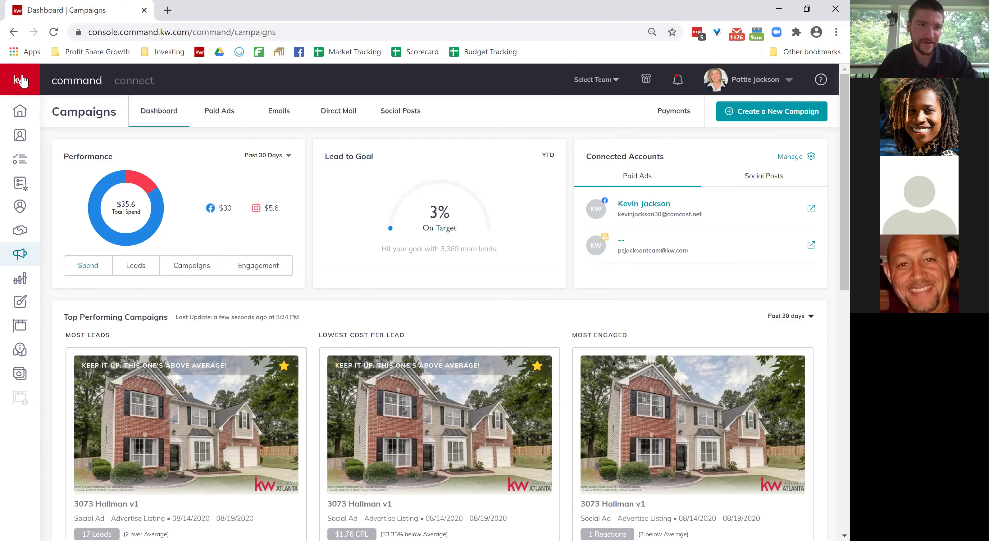
# Switch the Campaigns page to the Paid Ads tab.
pyautogui.moveTo(20, 253)
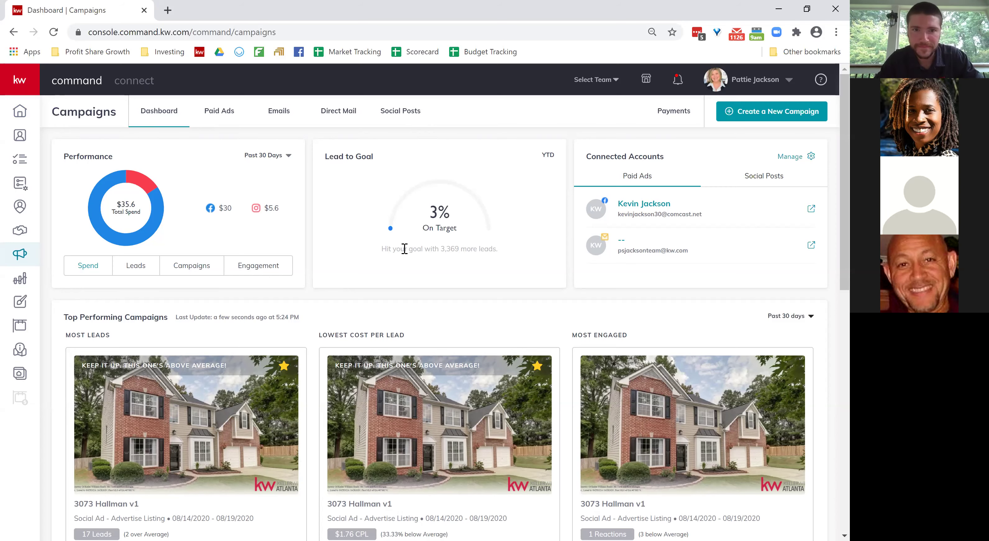
pyautogui.click(220, 116)
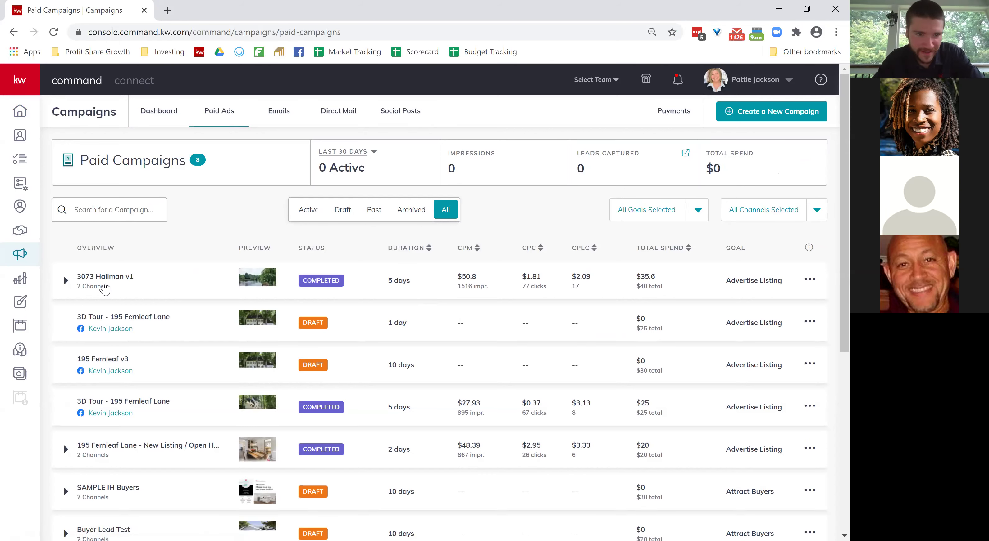
pyautogui.click(66, 280)
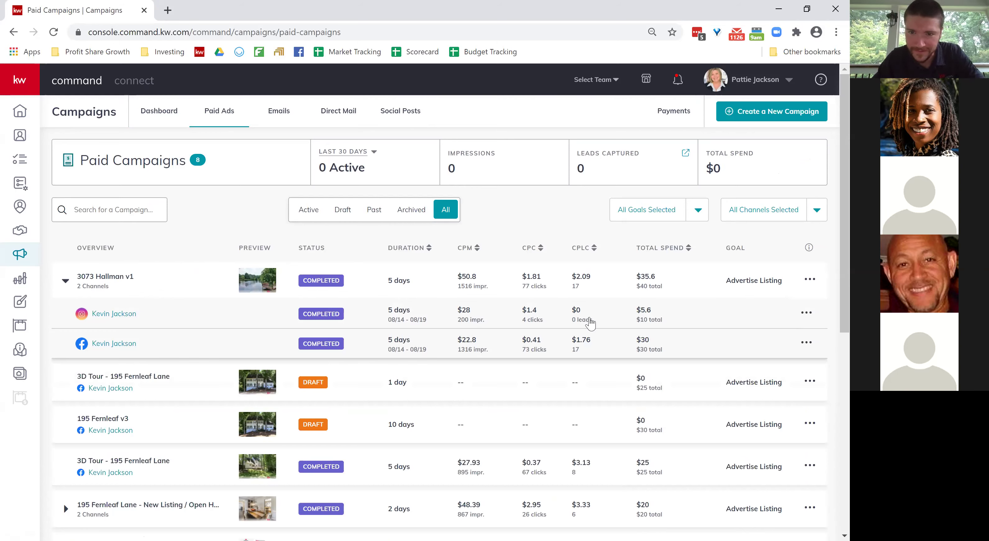
pyautogui.moveTo(639, 321)
pyautogui.mouseDown()
pyautogui.moveTo(665, 322)
pyautogui.moveTo(652, 319)
pyautogui.mouseUp()
pyautogui.click(625, 321)
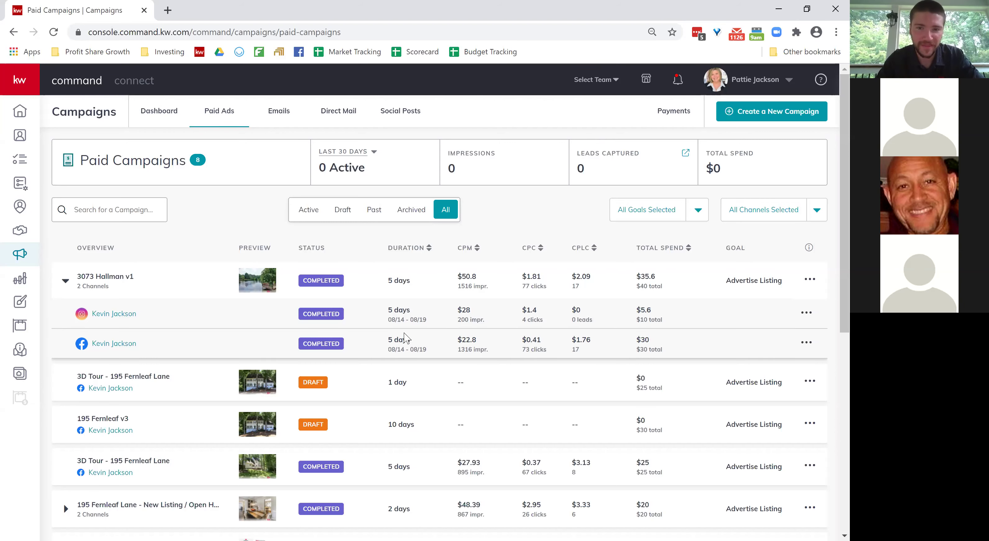
pyautogui.scroll(-3, 574, 346)
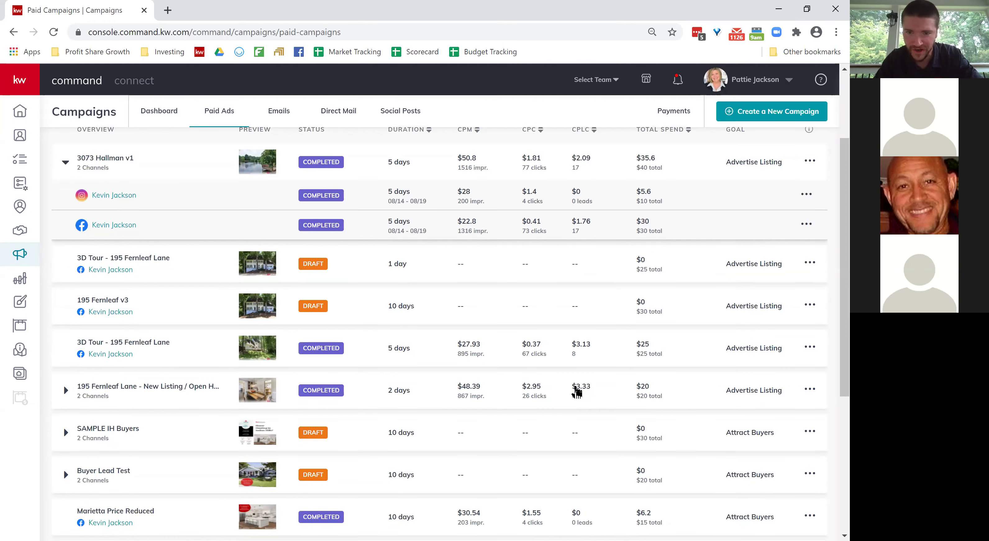
pyautogui.scroll(1, 577, 392)
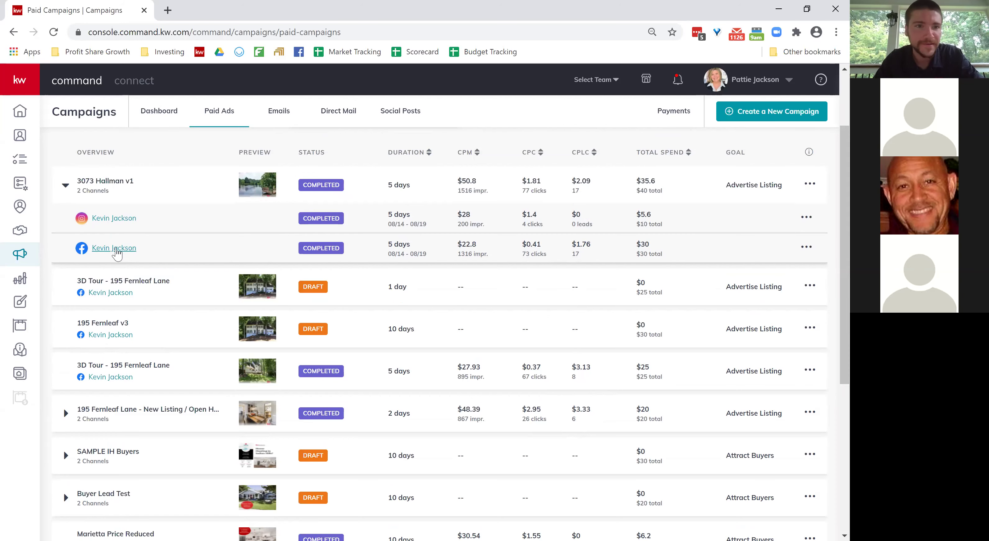
pyautogui.click(116, 250)
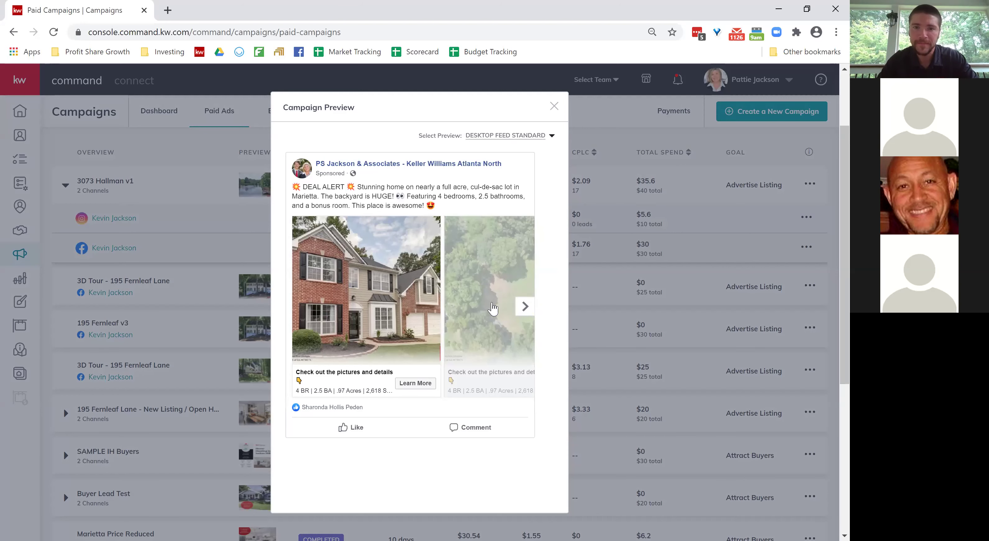
# Flip forward to the kitchen photo in the ad carousel, then back to the front-of-house photo.
pyautogui.click(527, 310)
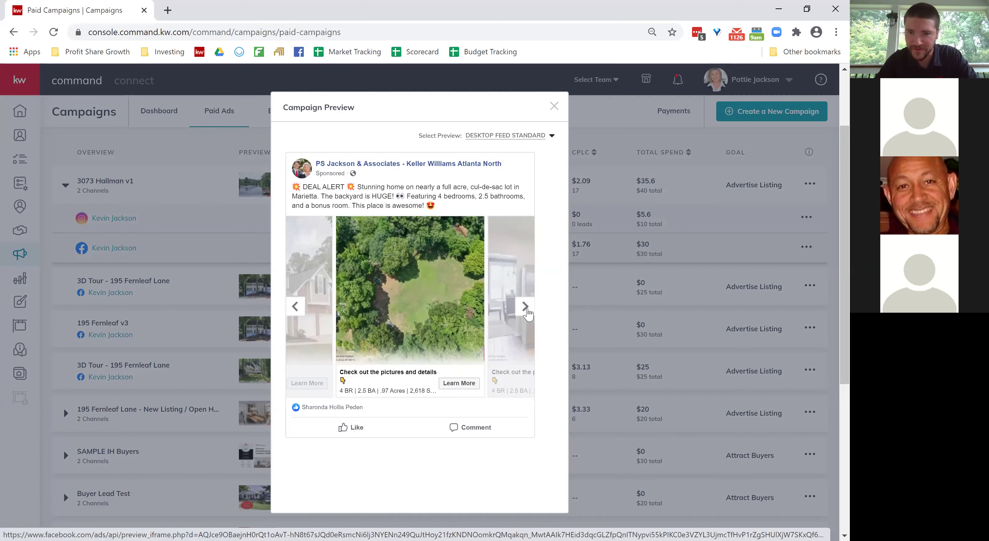
pyautogui.click(525, 307)
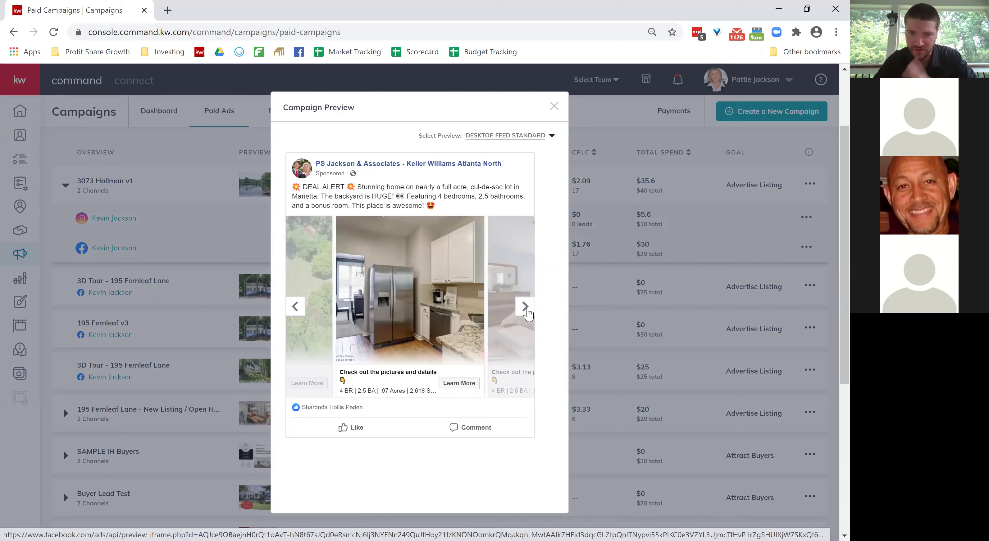
pyautogui.click(295, 307)
pyautogui.click(297, 310)
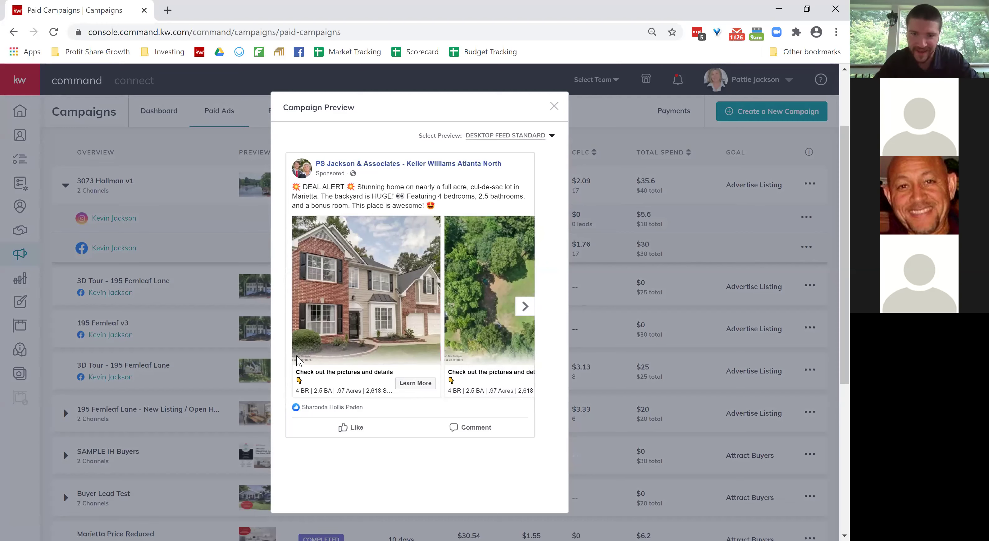
# Advance the ad carousel through the aerial and bedroom photos to the final lake photo.
pyautogui.click(524, 307)
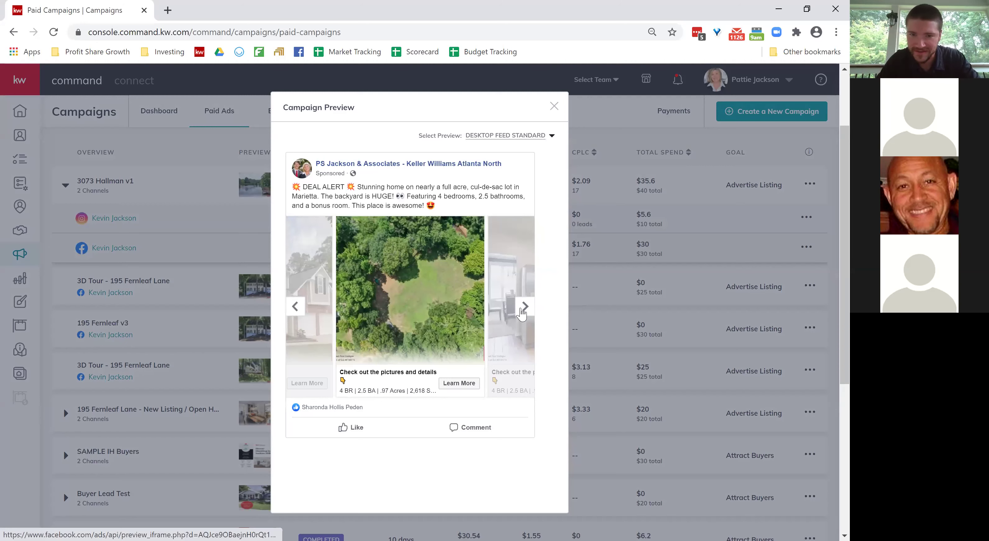
pyautogui.click(520, 311)
pyautogui.click(520, 311)
pyautogui.click(521, 311)
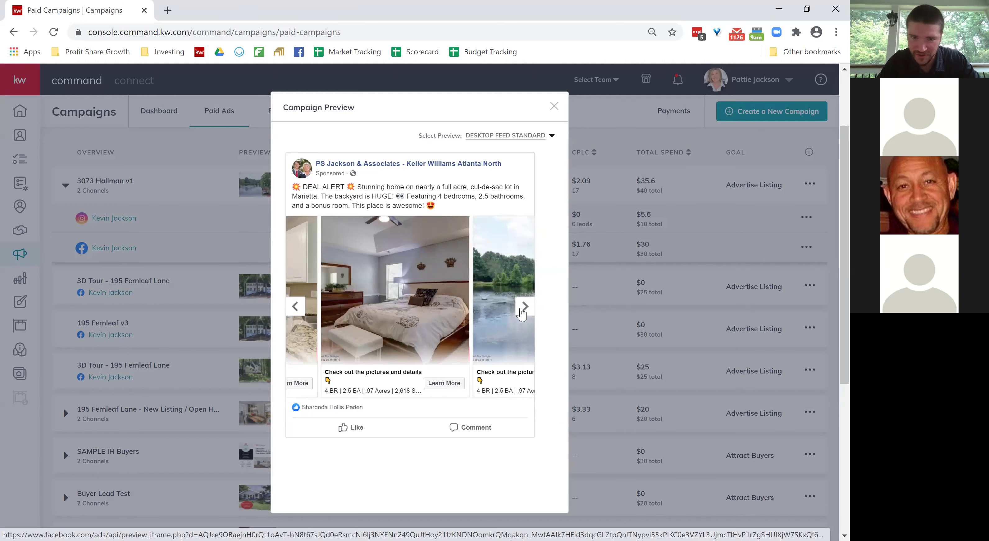
pyautogui.click(521, 313)
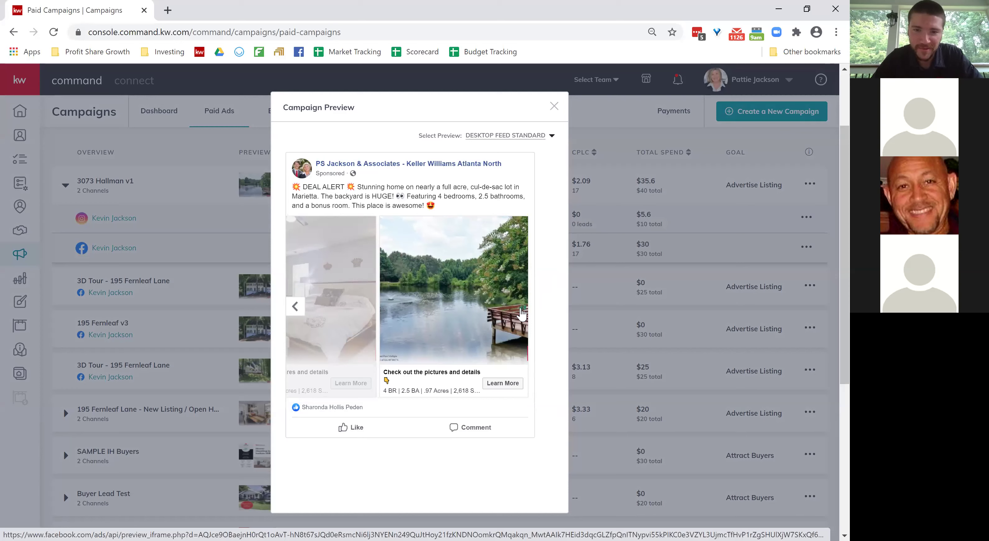
# Step the carousel back to the house exterior and review the 4 BR, 2.5 BA, 2,618 sq ft caption.
pyautogui.click(303, 312)
pyautogui.click(302, 313)
pyautogui.click(303, 313)
pyautogui.click(302, 313)
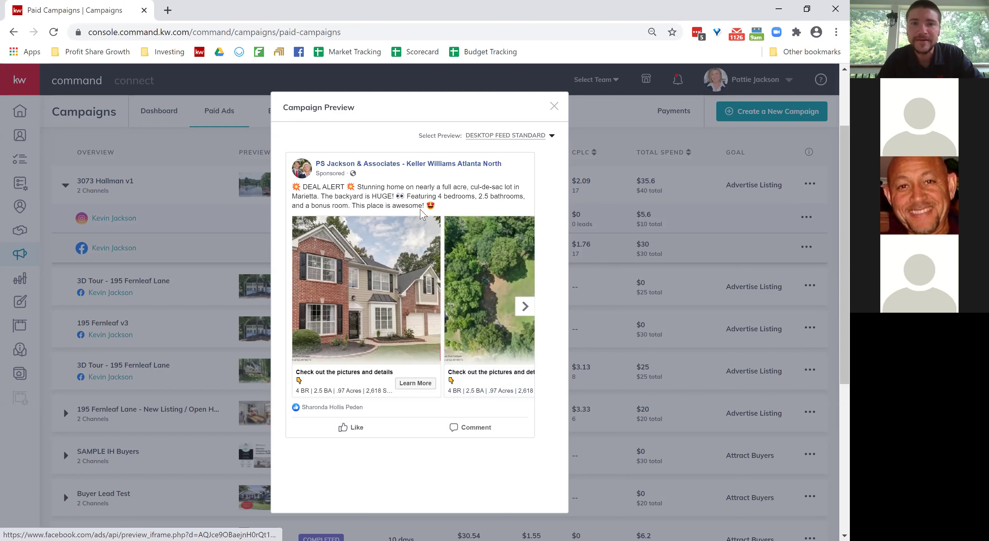
pyautogui.scroll(-1, 422, 214)
pyautogui.scroll(1, 422, 214)
pyautogui.scroll(1, 422, 214)
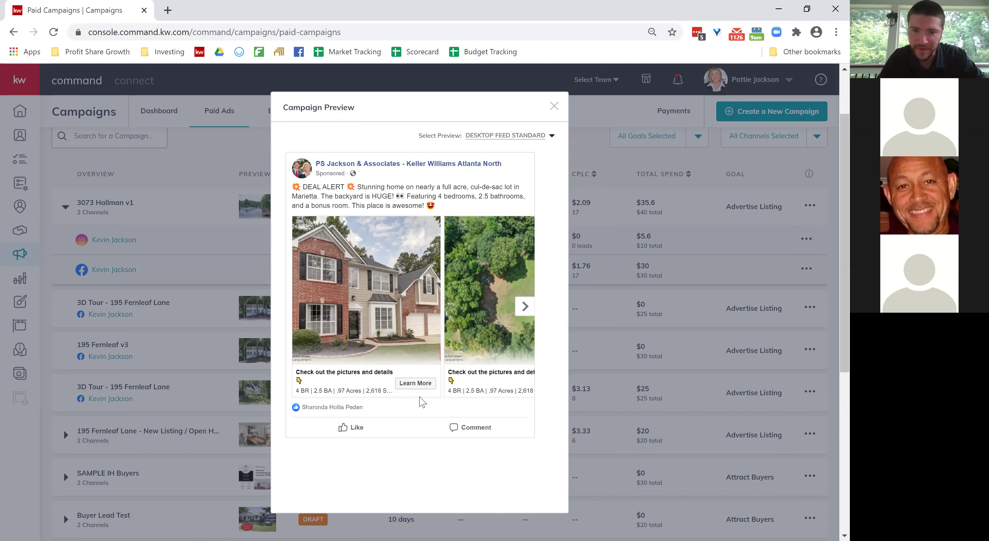
# Close the Hallman preview and open the Buyer Lead Gen ATL v2 'See the Latest Price Drops in Atlanta' ad.
pyautogui.click(554, 107)
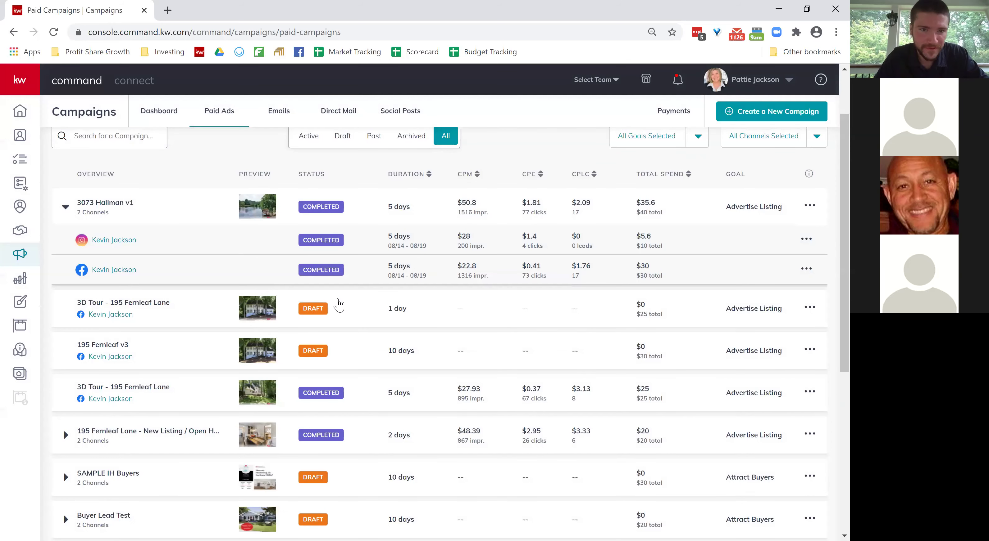
pyautogui.scroll(-4, 338, 305)
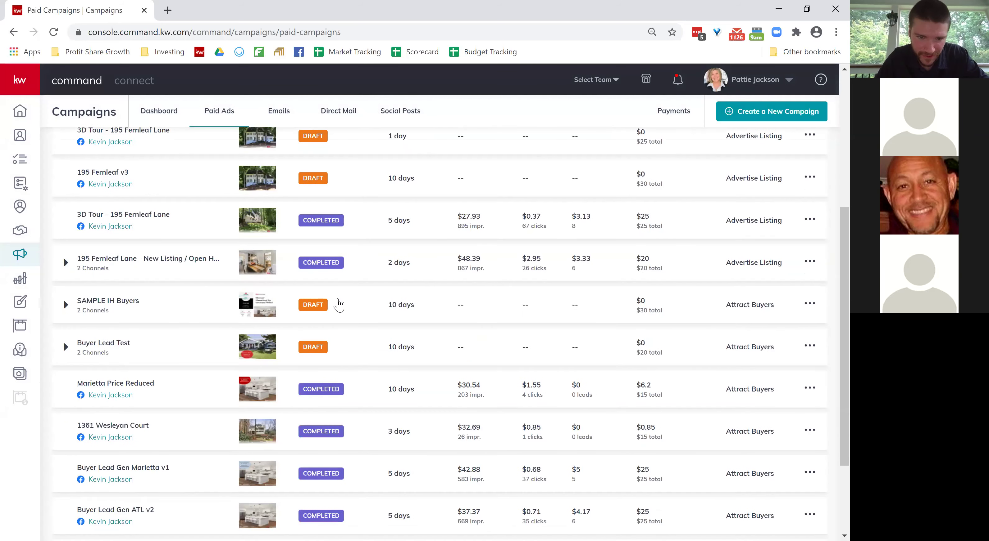
pyautogui.scroll(-3, 339, 305)
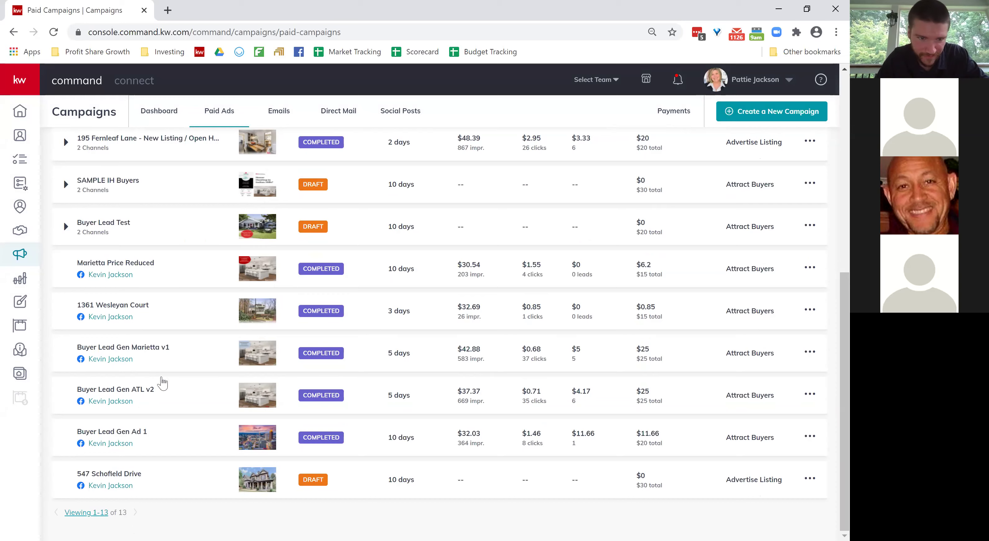
pyautogui.click(107, 402)
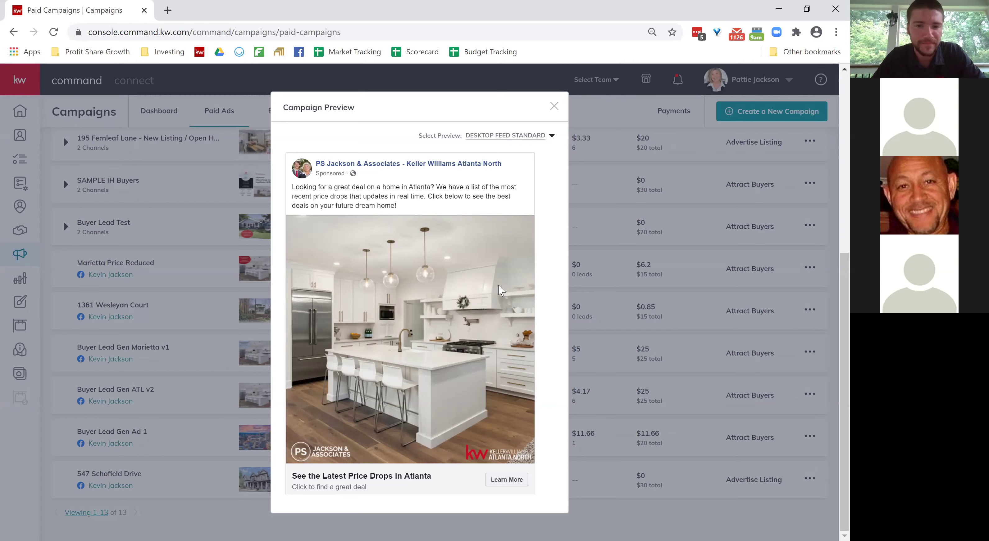
# Switch to the Buyer Lead Gen Ad 1 preview and page through its carousel to the last image.
pyautogui.click(553, 108)
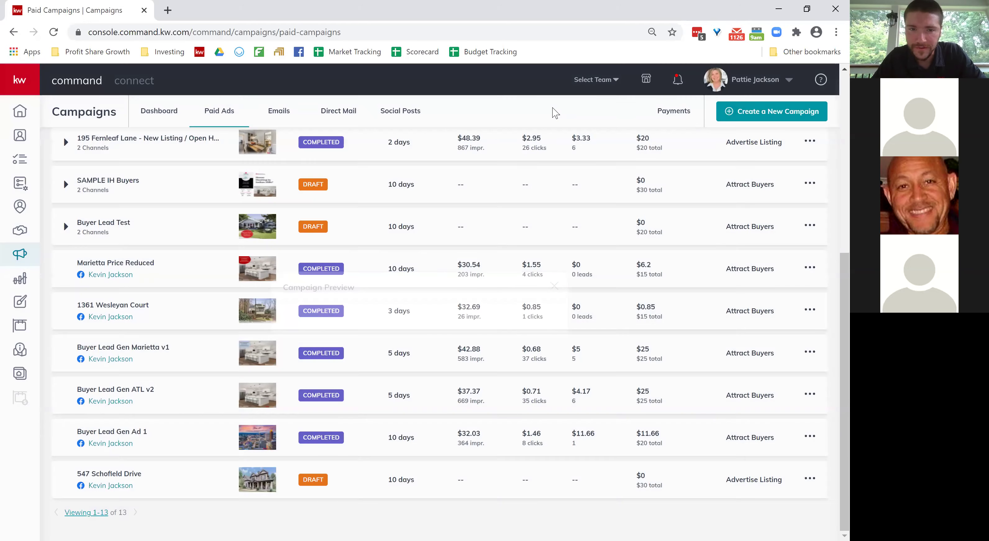
pyautogui.scroll(1, 427, 278)
pyautogui.scroll(-1, 426, 279)
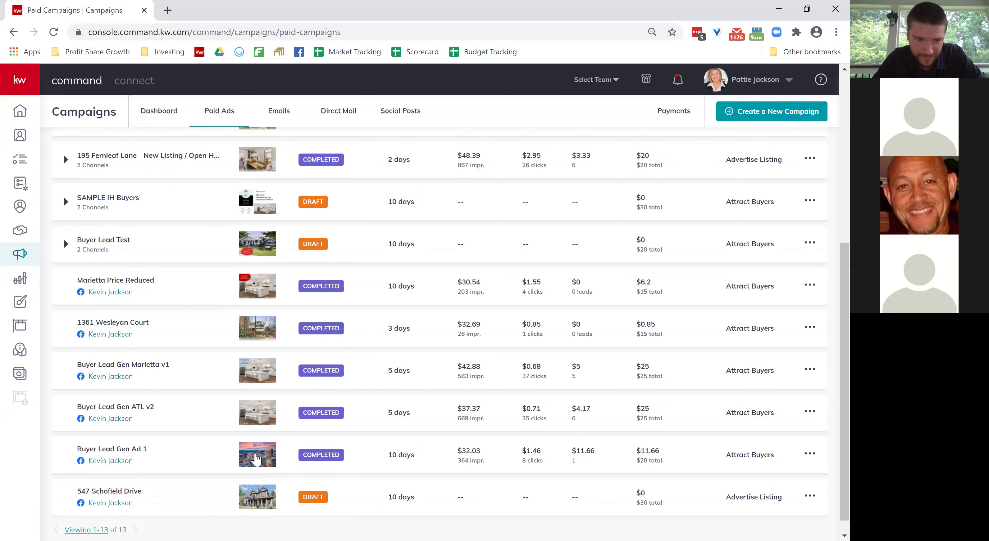
pyautogui.click(119, 464)
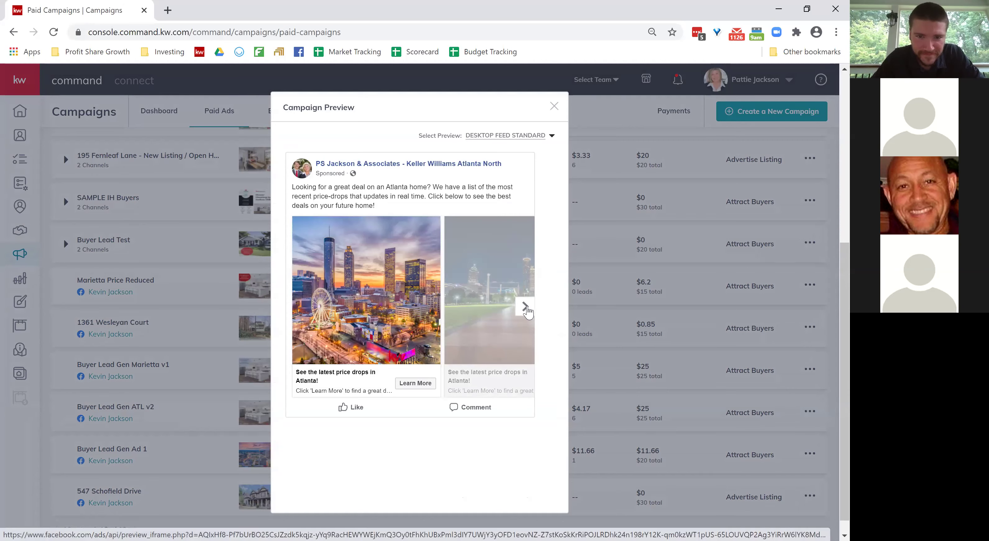
pyautogui.click(525, 307)
pyautogui.click(525, 307)
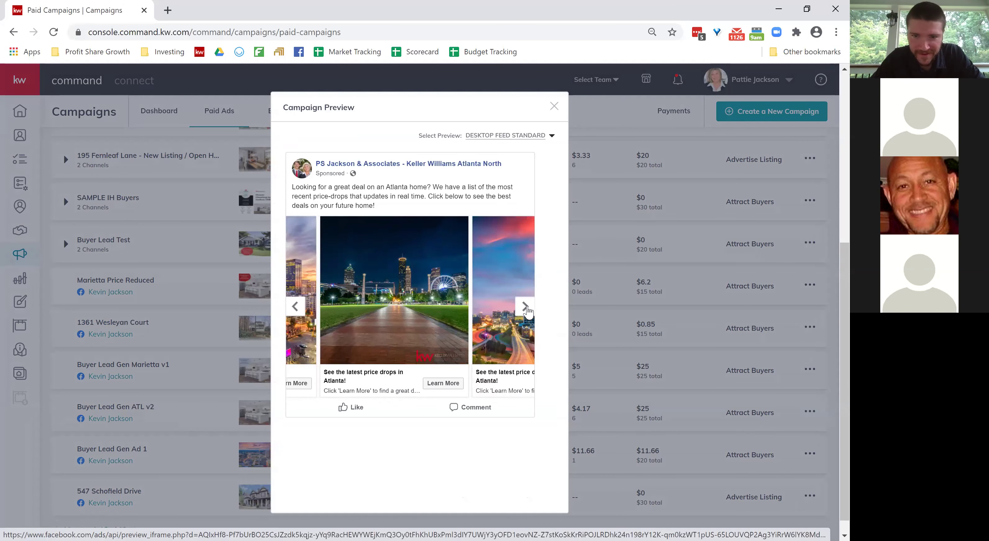
pyautogui.click(525, 307)
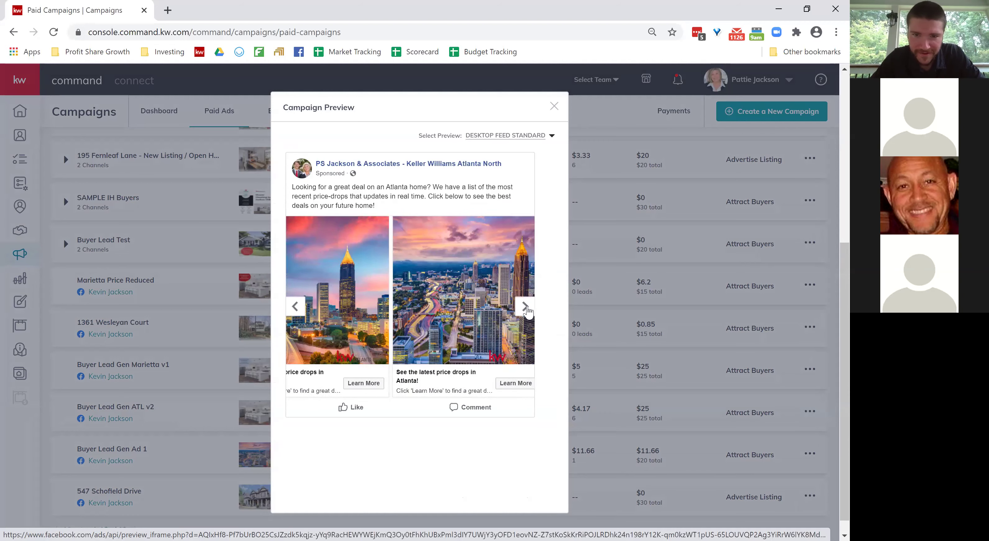
pyautogui.click(554, 107)
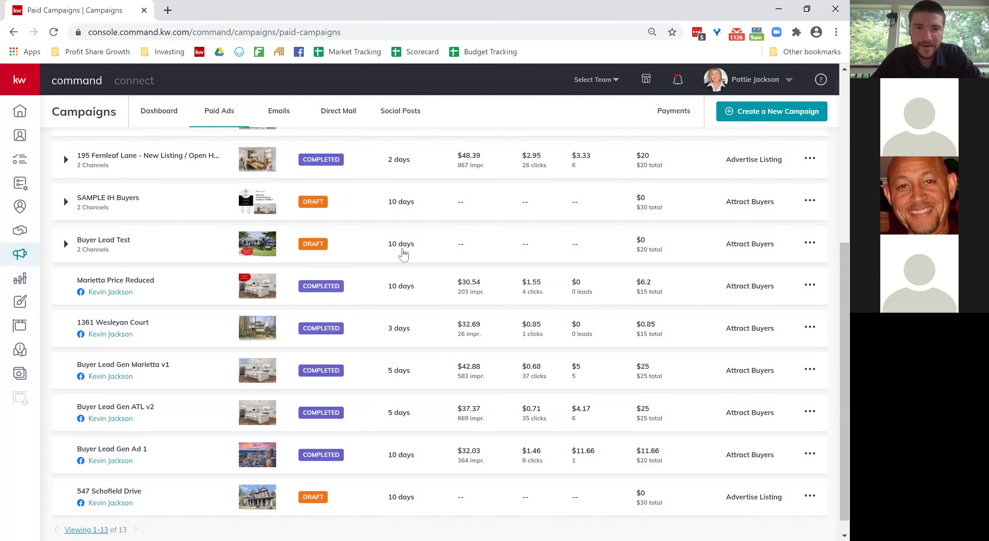
pyautogui.scroll(7, 403, 253)
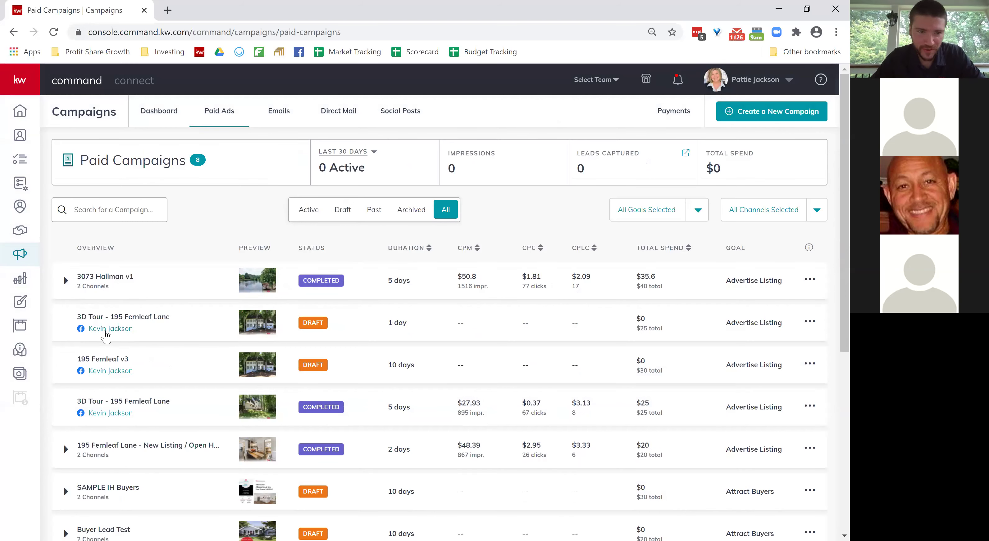
pyautogui.click(80, 285)
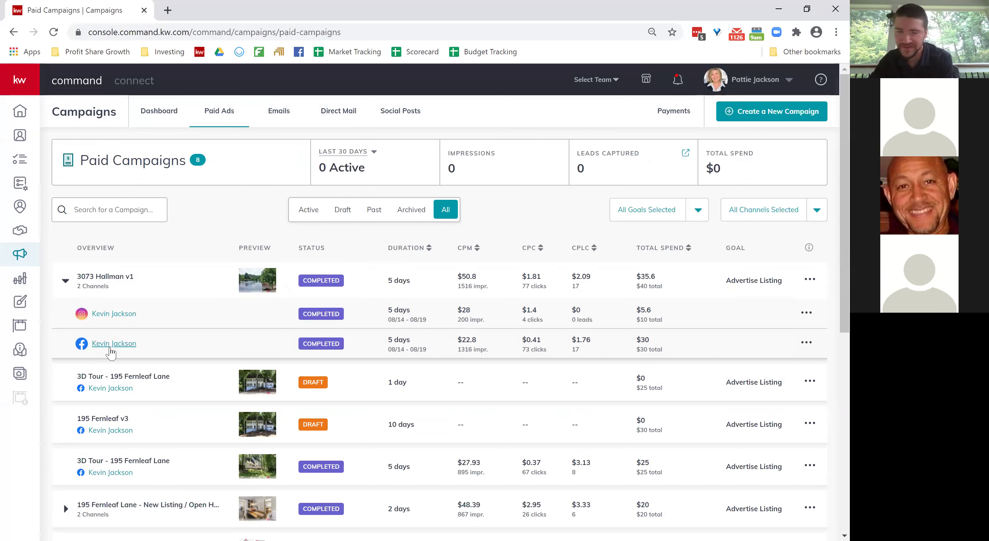
# Preview the Hallman Facebook ad, toggle between brick-house and aerial photos, then close it.
pyautogui.click(111, 349)
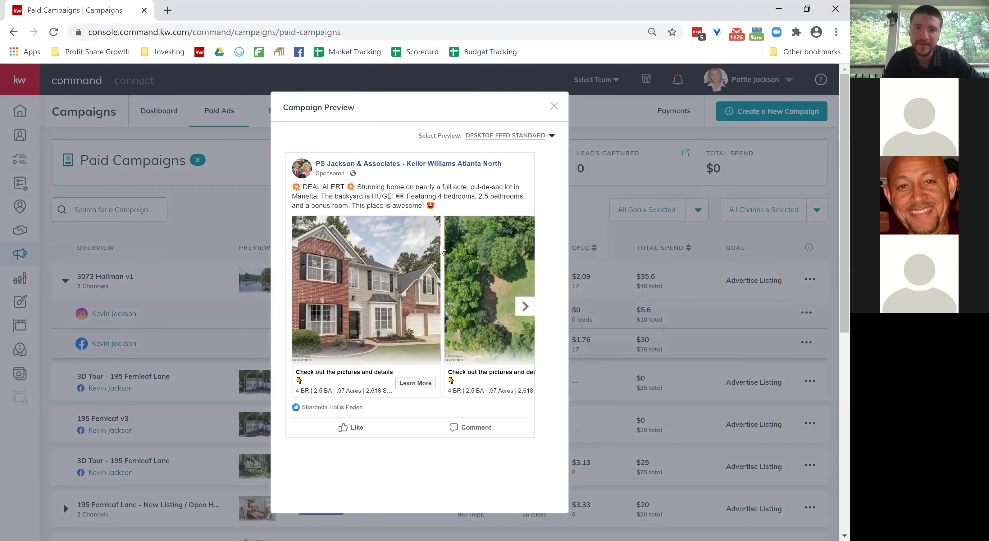
pyautogui.click(525, 308)
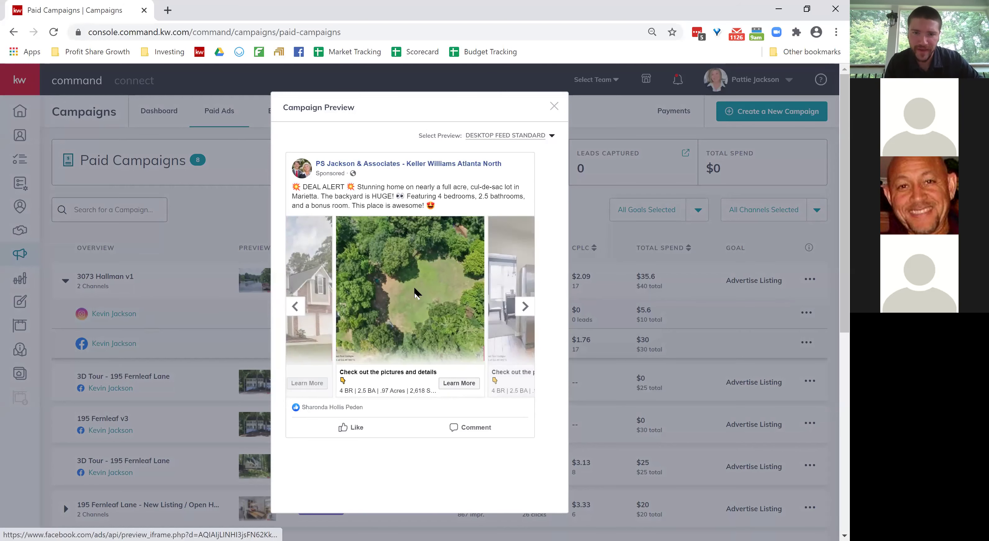
pyautogui.click(300, 307)
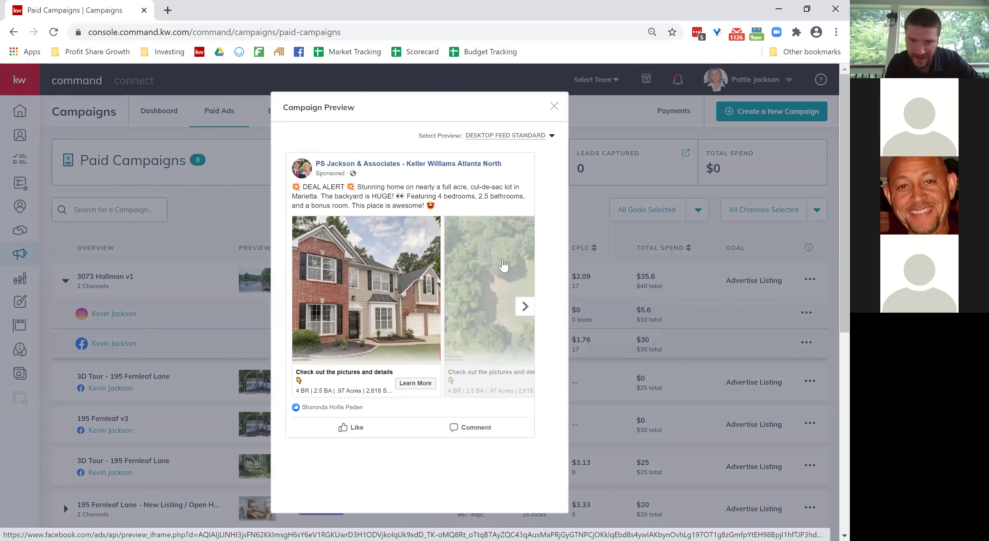
pyautogui.click(525, 307)
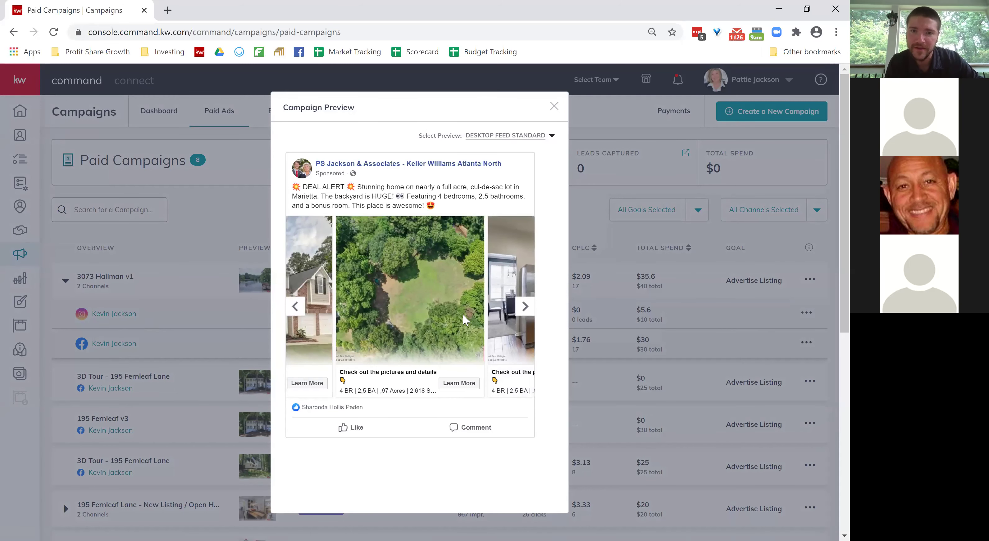
pyautogui.click(295, 306)
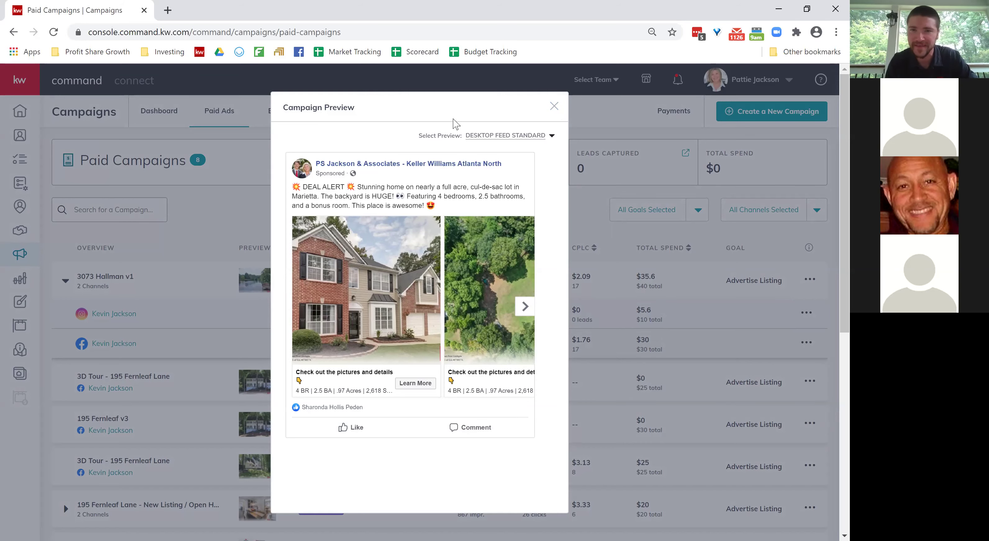
pyautogui.click(555, 108)
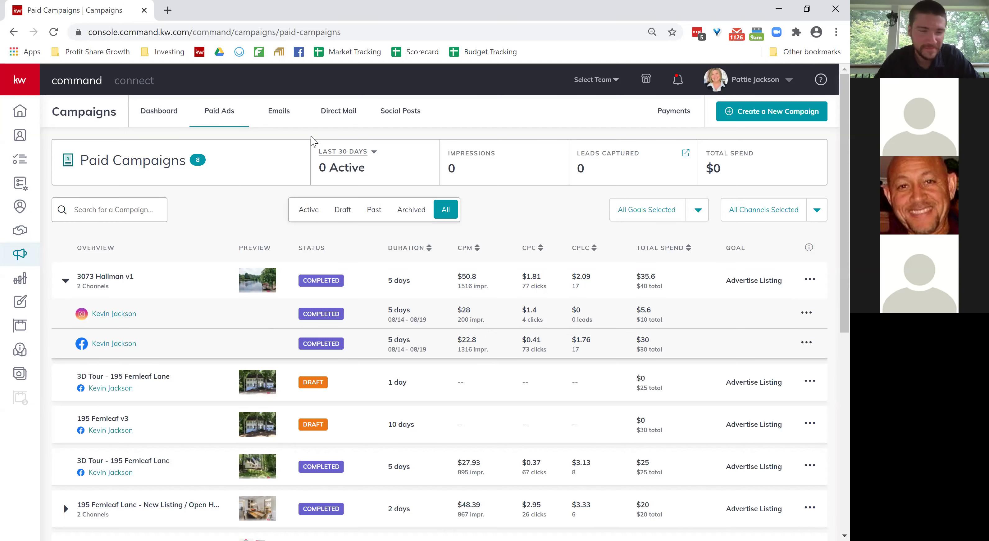
# Start a new campaign to show the Social Ad, Search Ad, Social Post, Direct Mail and Email choices.
pyautogui.click(742, 113)
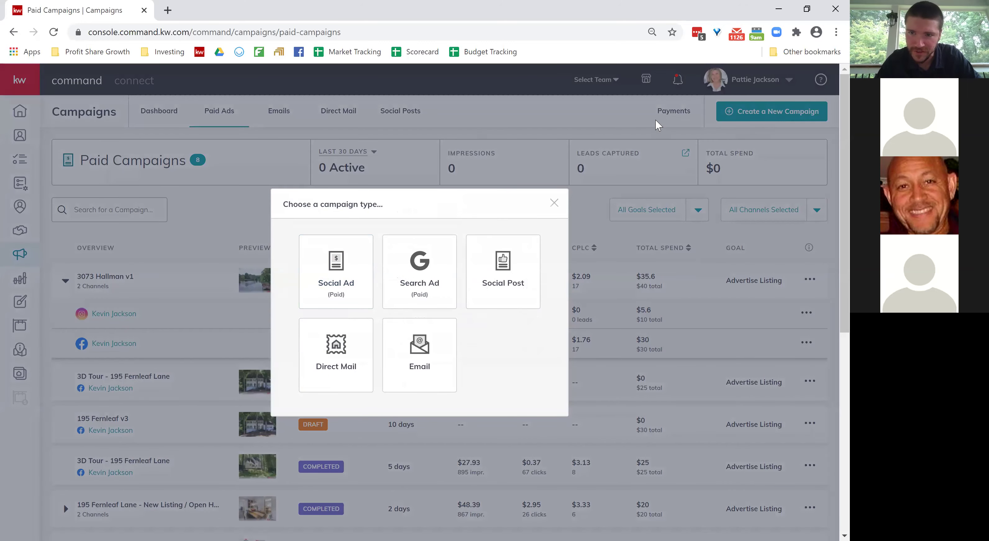
# Make a paid Social Ad named 'test' with the Advertise Listing goal and Facebook ticked.
pyautogui.click(332, 284)
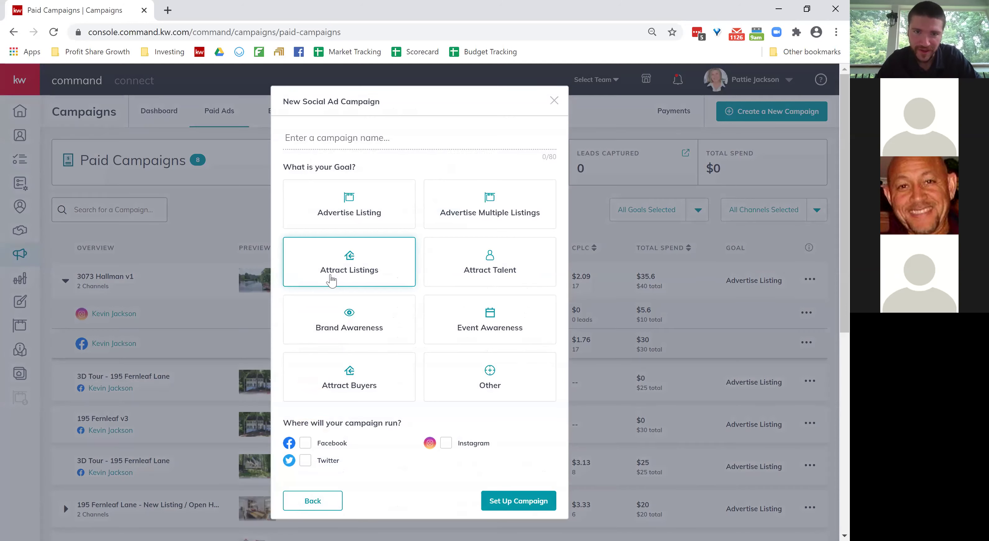
pyautogui.click(388, 134)
pyautogui.write('test')
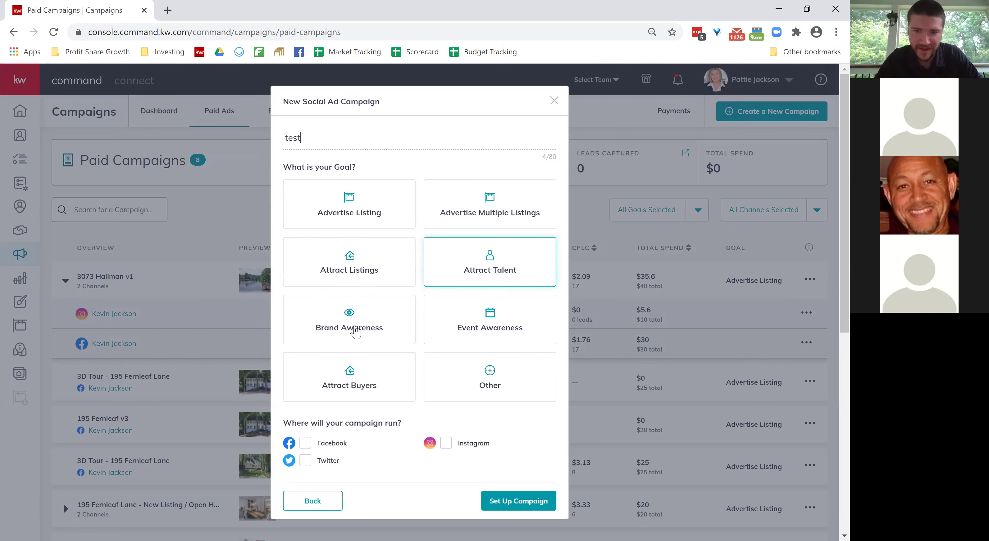
pyautogui.click(348, 215)
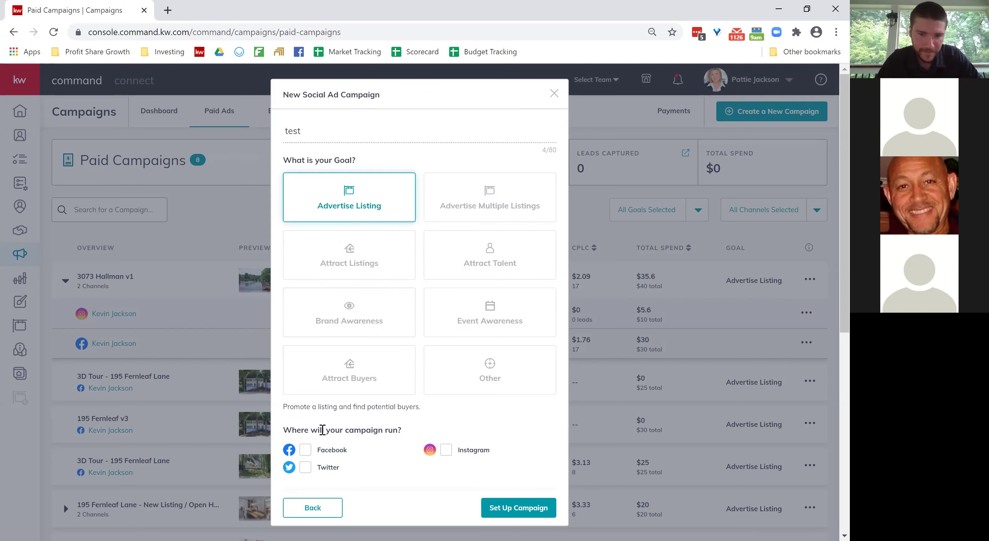
pyautogui.click(306, 453)
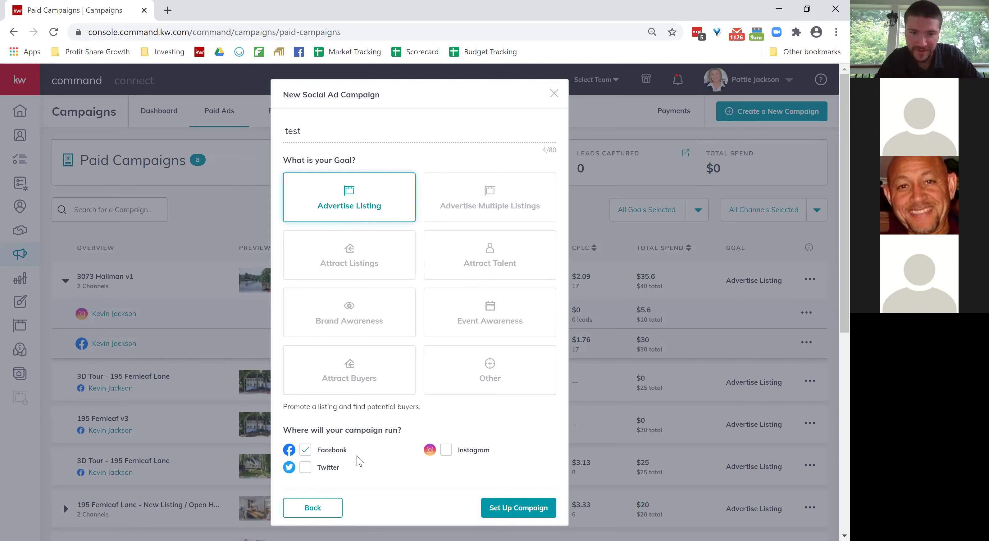
# Set up the 'test' campaign and dismiss the property search without choosing a listing.
pyautogui.click(527, 511)
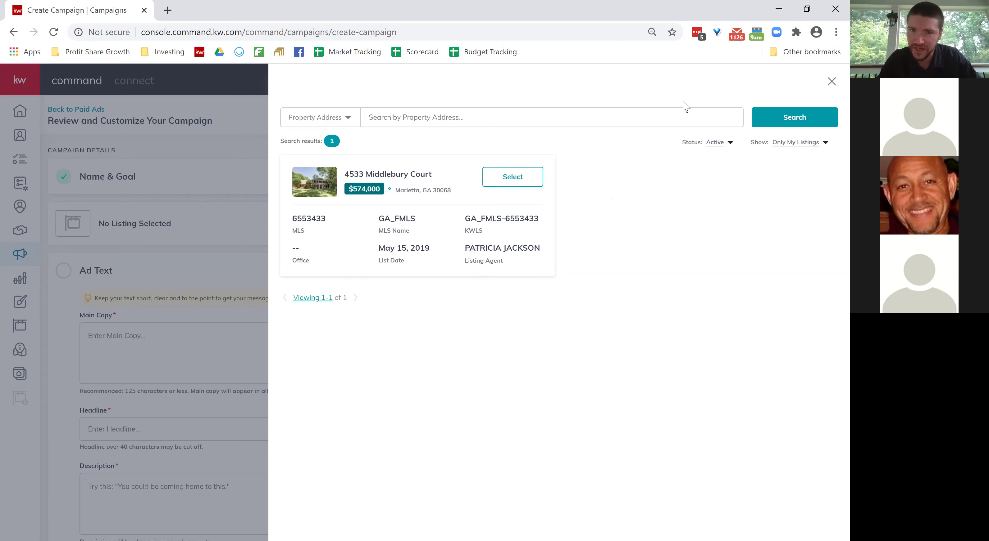
pyautogui.click(831, 82)
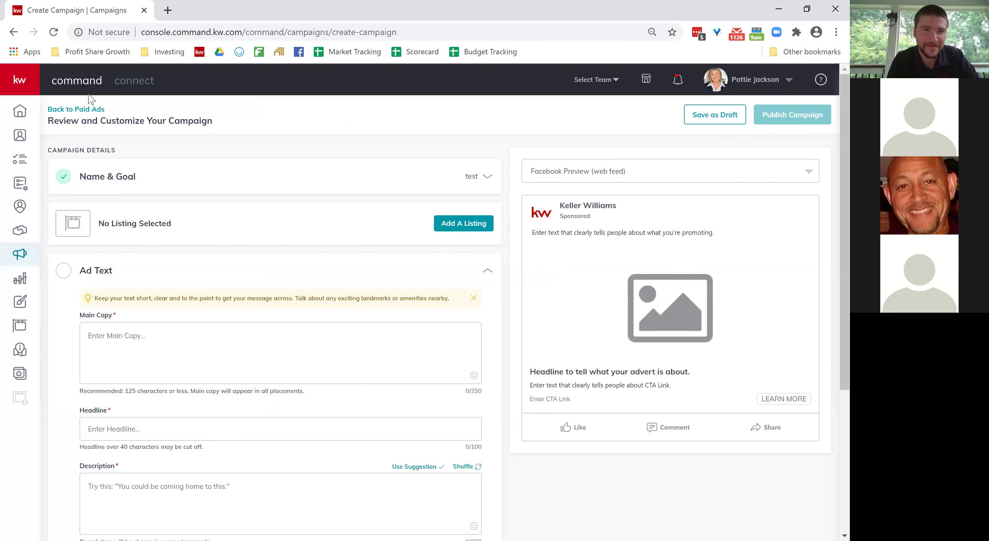
# Leave the campaign page for the Paid Campaigns list and start a new Social Ad campaign.
pyautogui.click(84, 110)
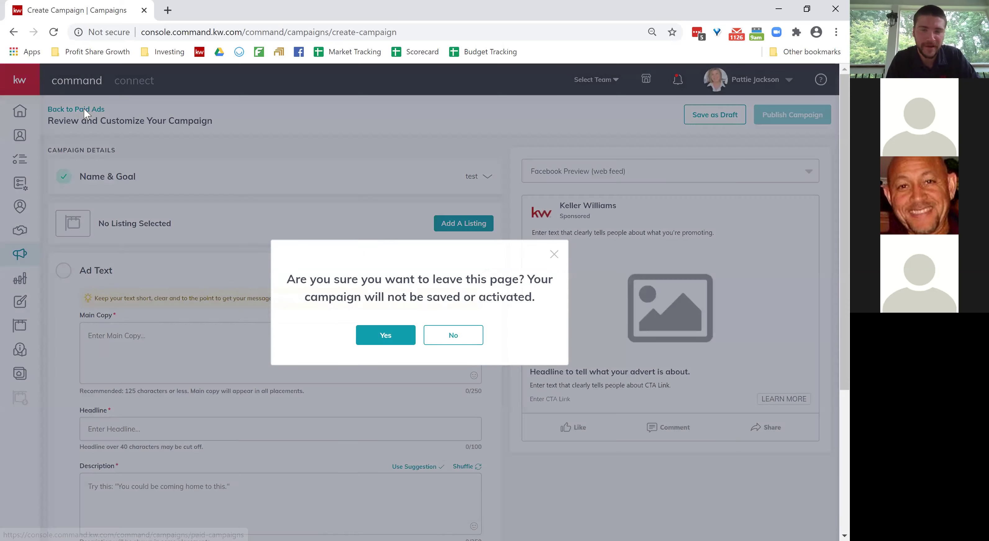
pyautogui.click(381, 340)
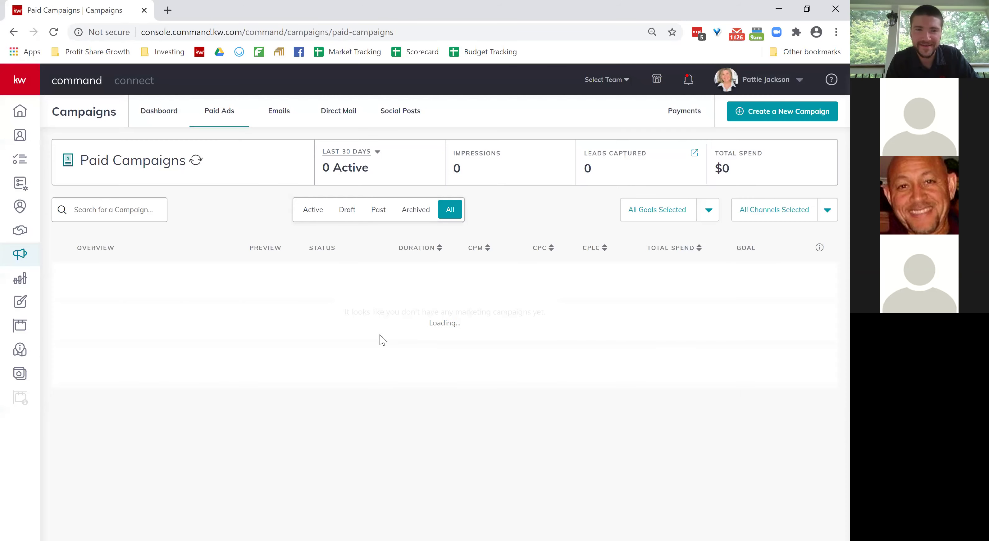
pyautogui.click(769, 115)
pyautogui.click(332, 275)
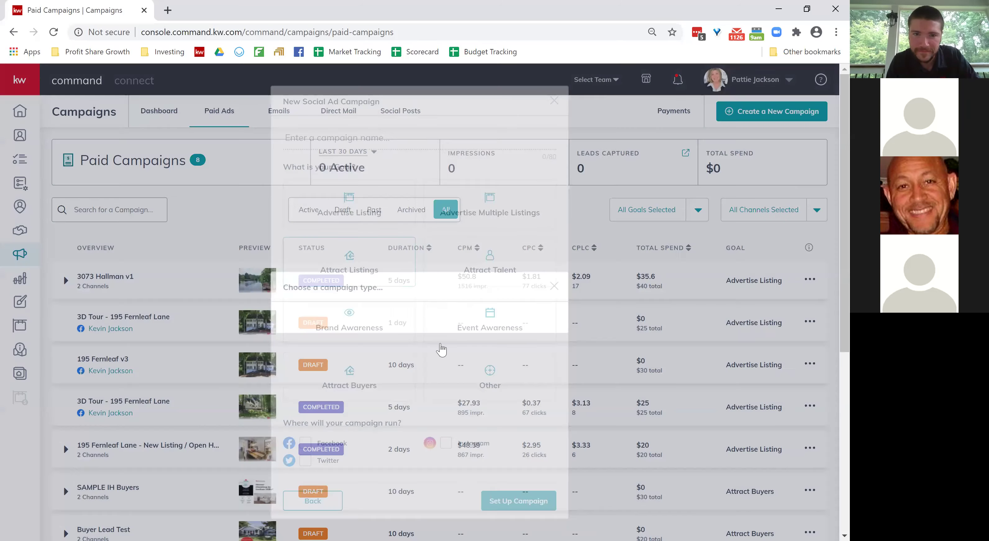
# Name it 'test' with Advertise Listing on Facebook, set it up, and dismiss the image dialog.
pyautogui.write('test')
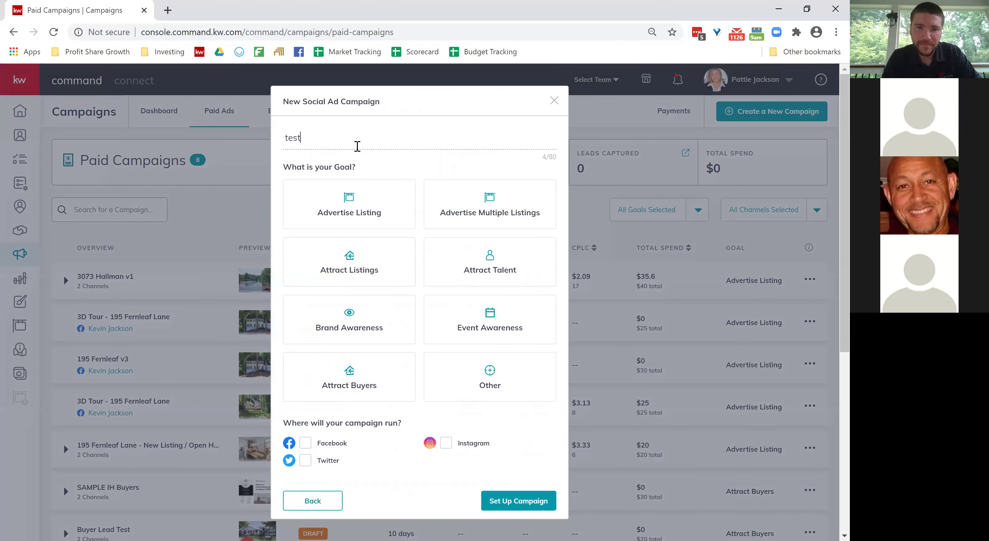
pyautogui.click(359, 205)
pyautogui.click(305, 450)
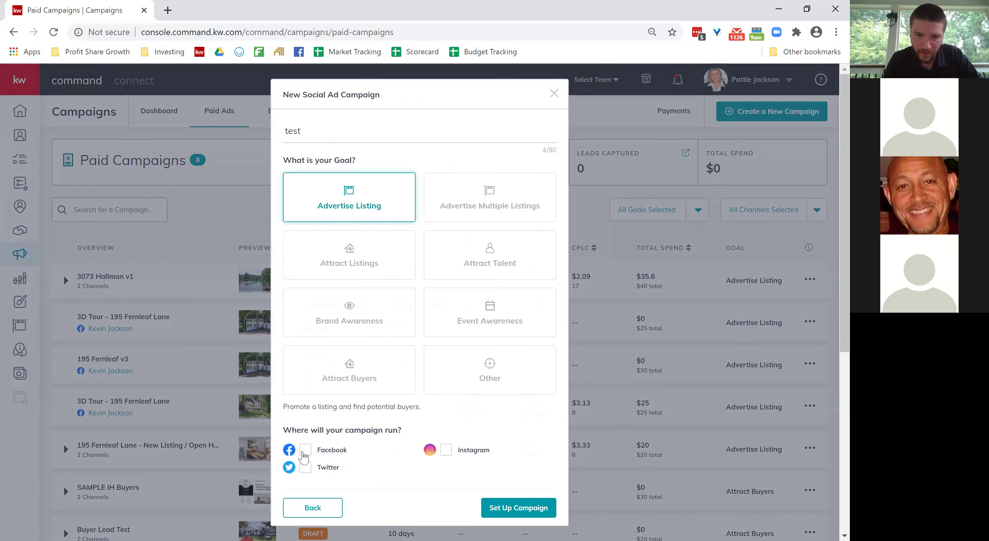
pyautogui.click(507, 508)
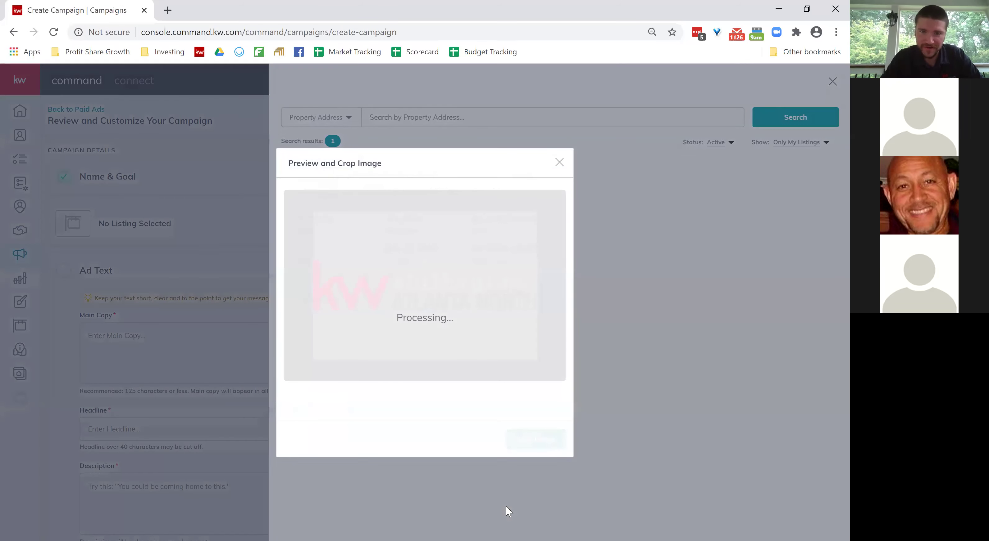
pyautogui.click(559, 162)
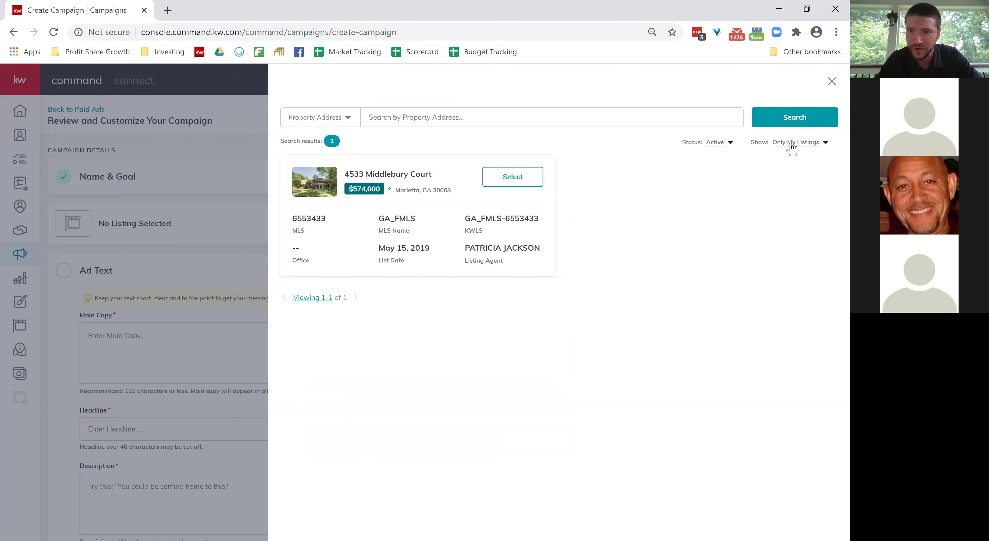
pyautogui.click(802, 143)
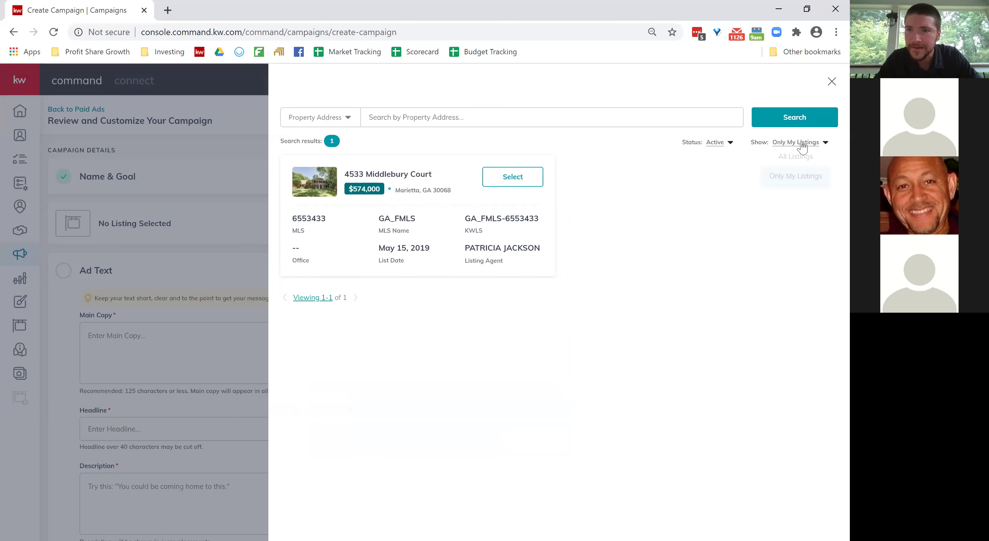
pyautogui.click(794, 156)
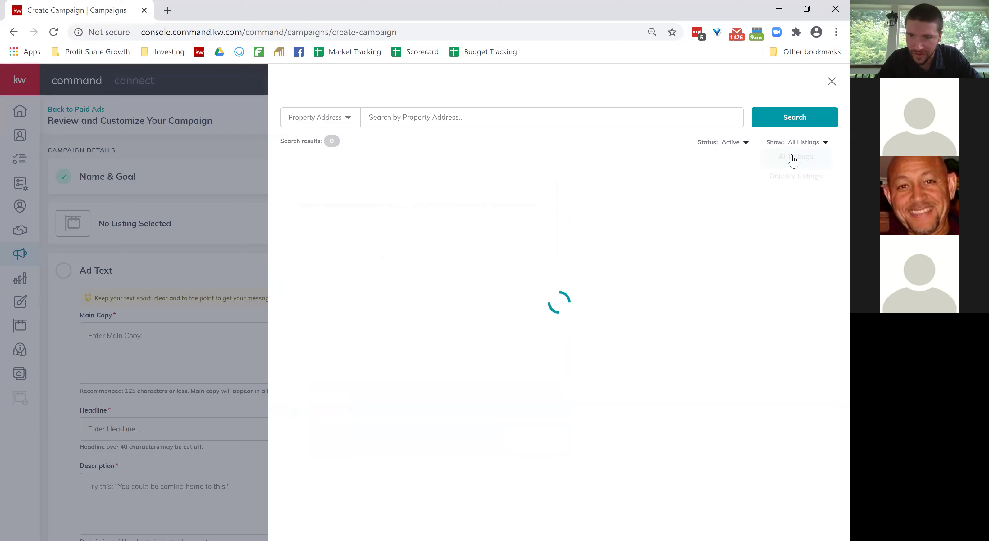
pyautogui.click(478, 118)
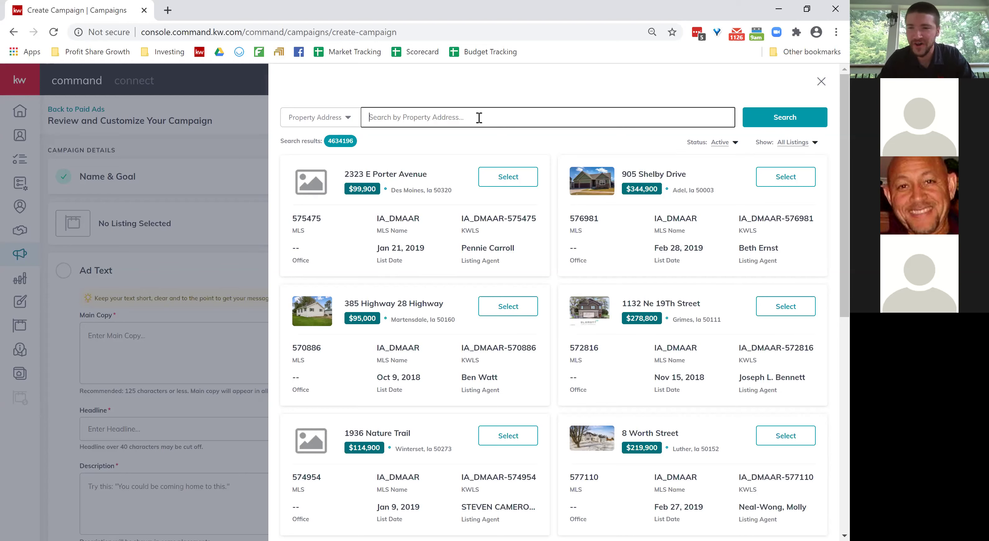
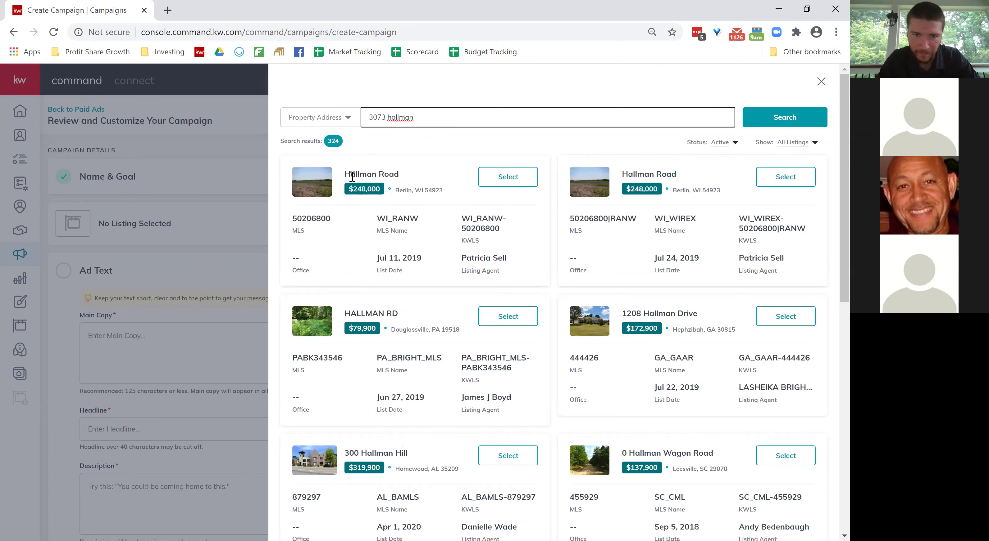
pyautogui.scroll(-3, 536, 327)
pyautogui.scroll(3, 537, 327)
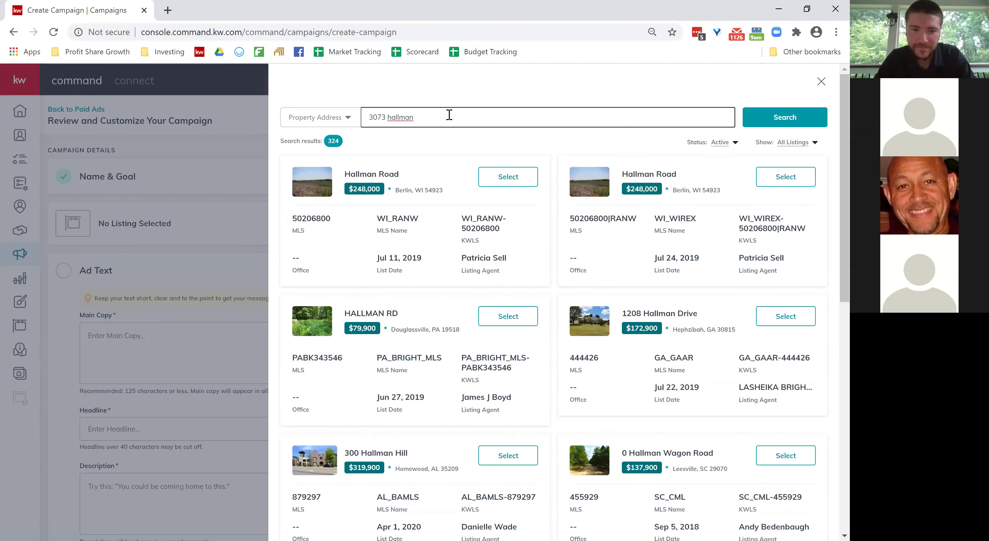
pyautogui.write('circle')
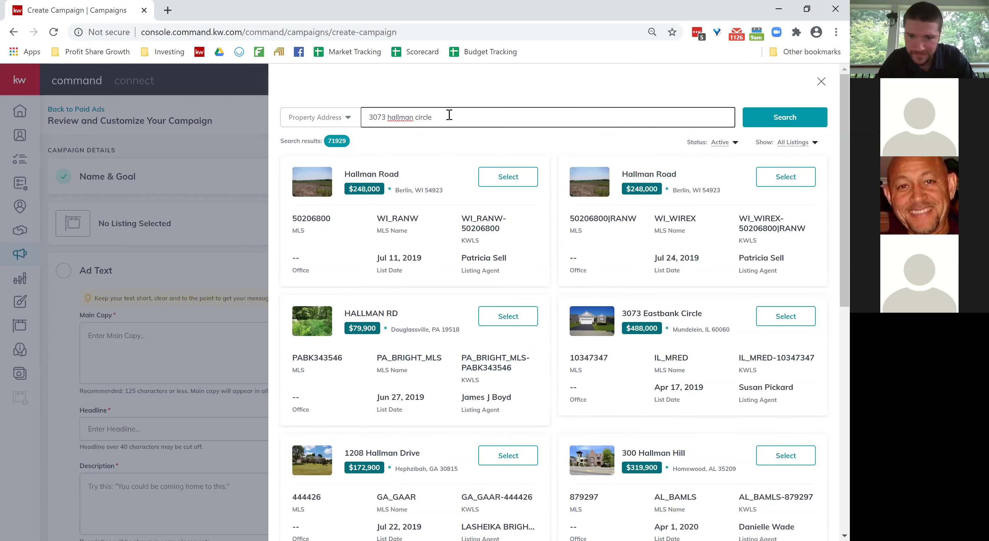
pyautogui.scroll(-3, 463, 119)
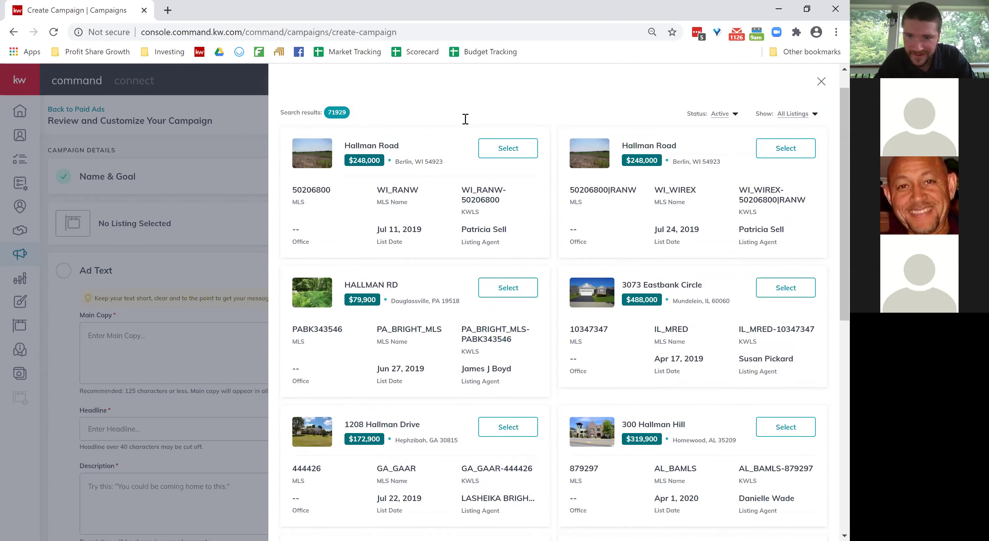
pyautogui.scroll(-10, 464, 125)
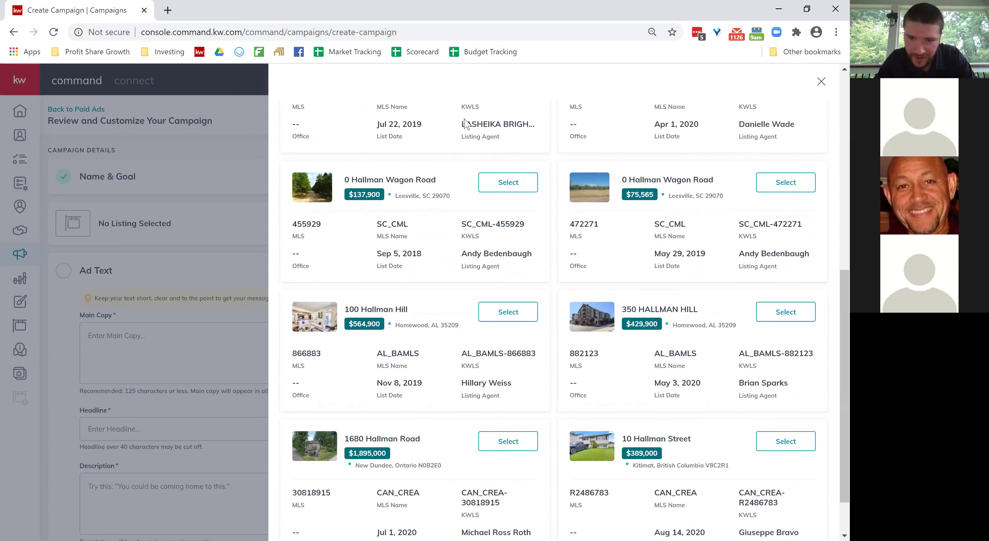
pyautogui.scroll(12, 466, 124)
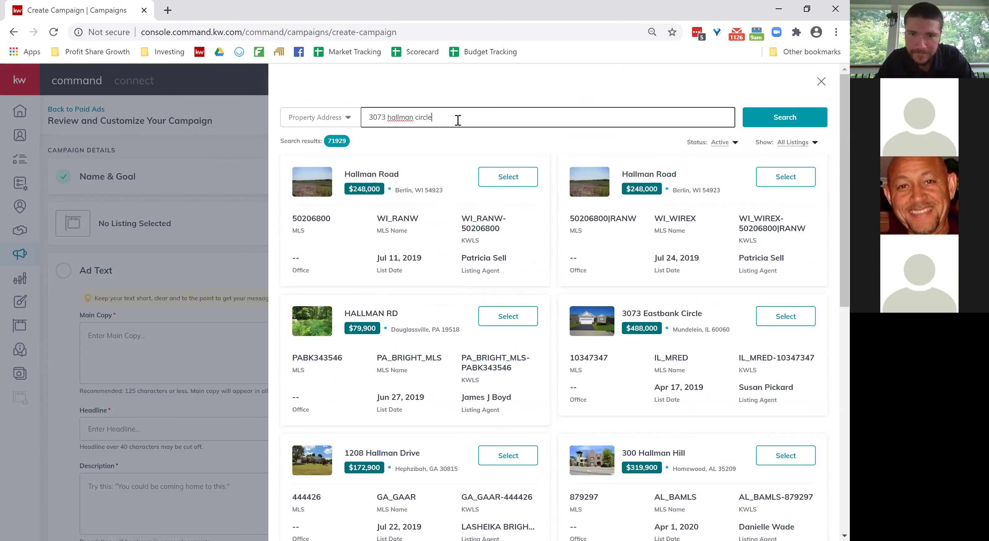
pyautogui.tripleClick(457, 120)
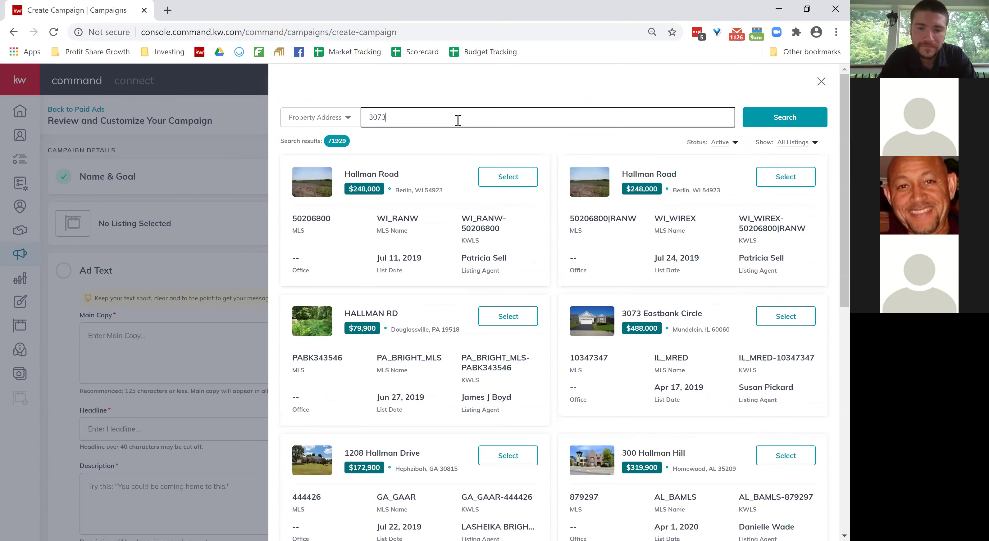
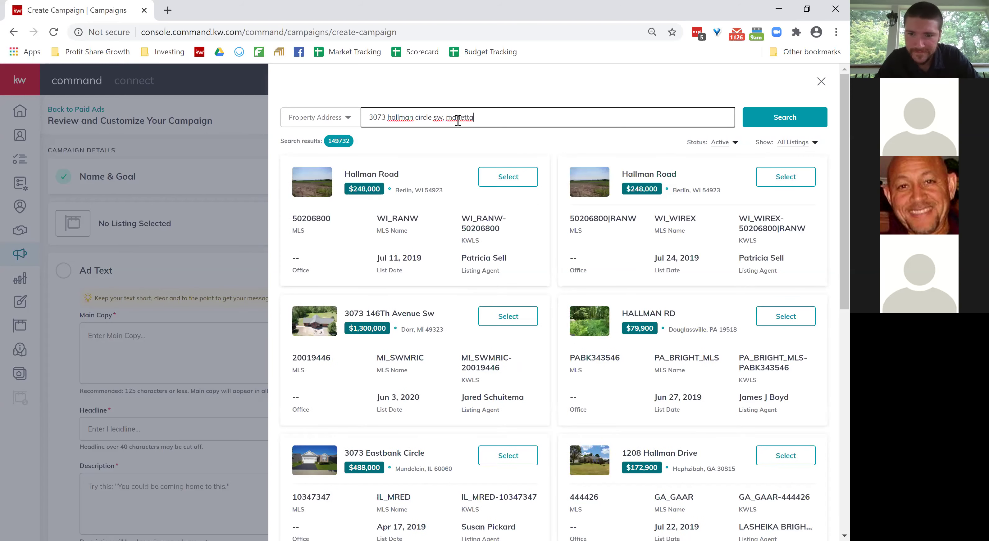
pyautogui.scroll(-6, 534, 329)
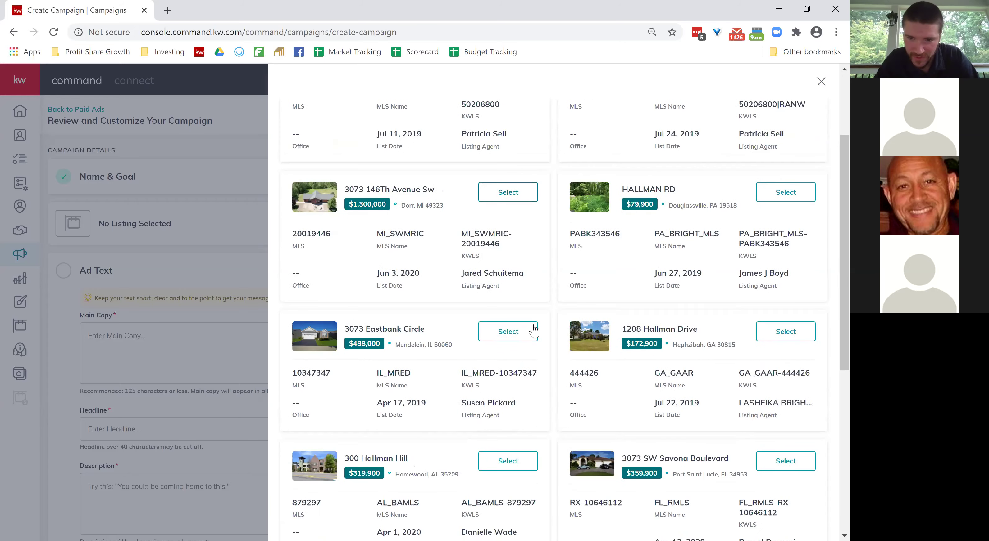
pyautogui.scroll(-5, 534, 329)
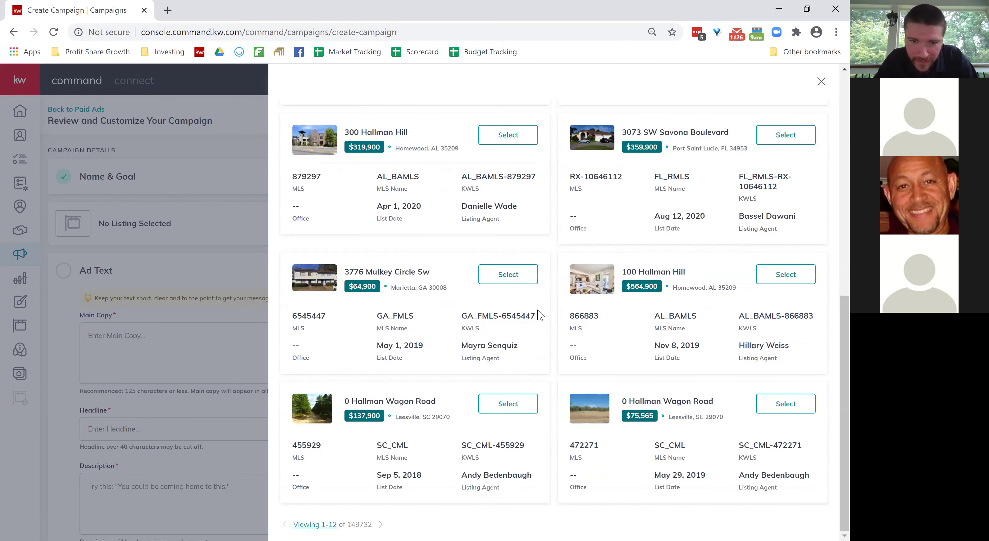
pyautogui.scroll(11, 537, 316)
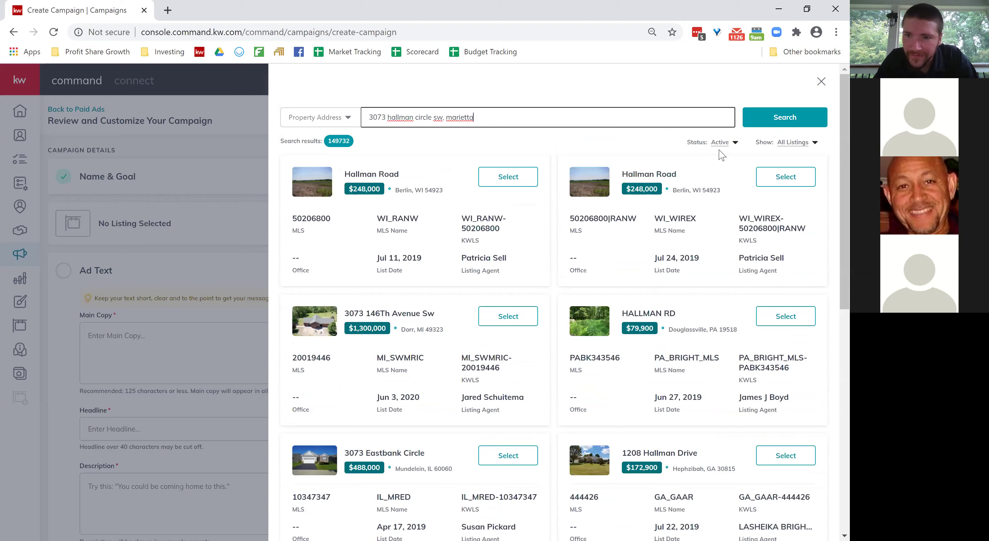
pyautogui.click(724, 146)
pyautogui.click(703, 157)
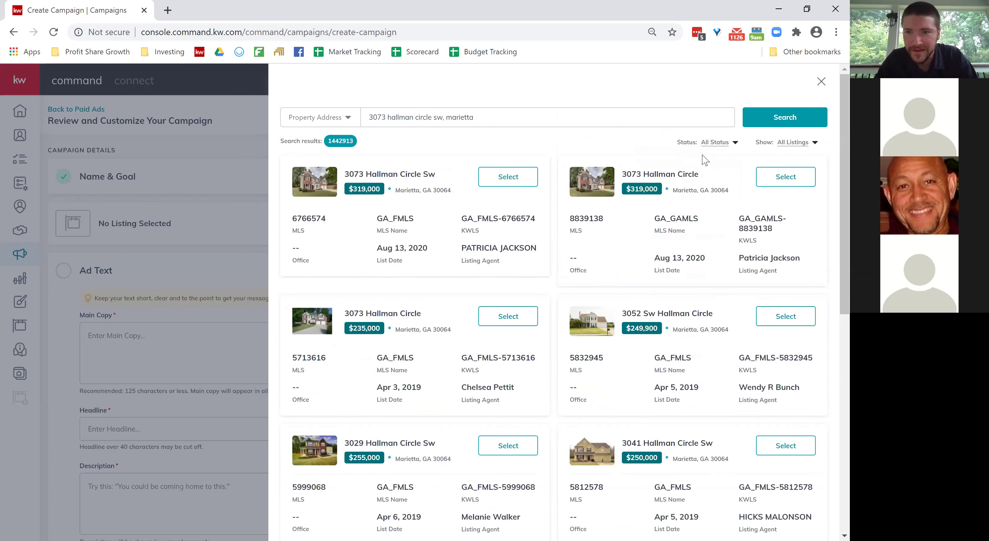
pyautogui.click(729, 143)
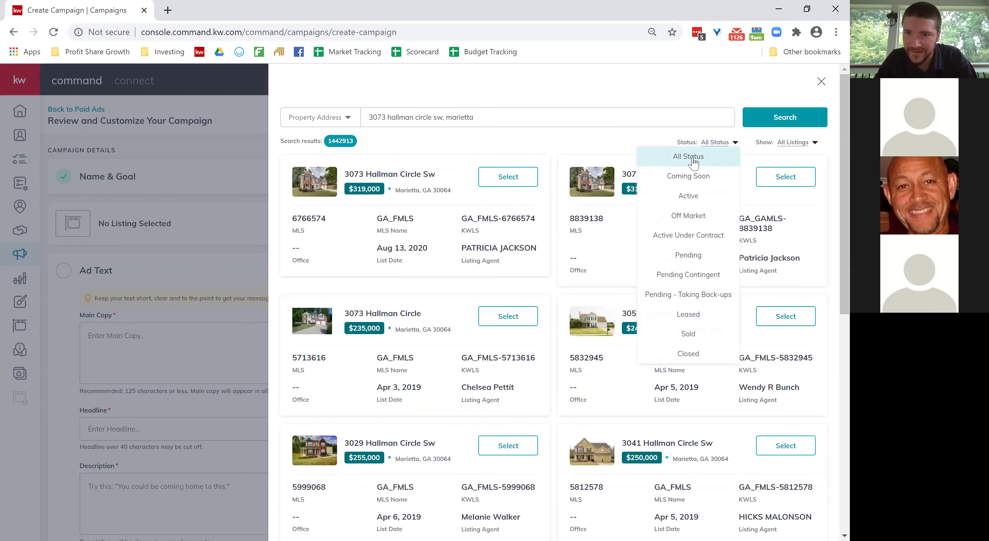
pyautogui.click(692, 160)
pyautogui.tripleClick(460, 118)
pyautogui.press('BackSpace')
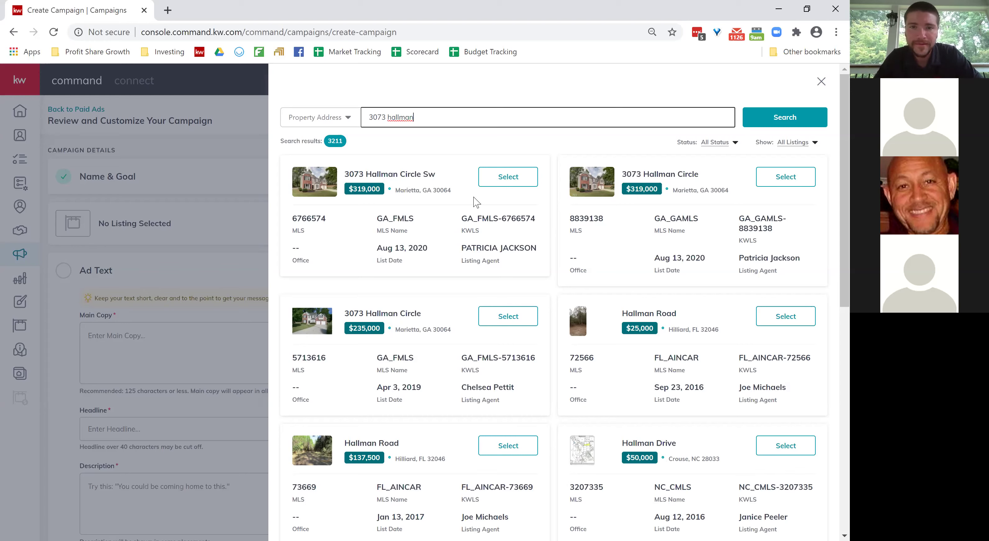
pyautogui.click(464, 219)
pyautogui.moveTo(466, 219); pyautogui.dragTo(528, 220)
pyautogui.click(528, 220)
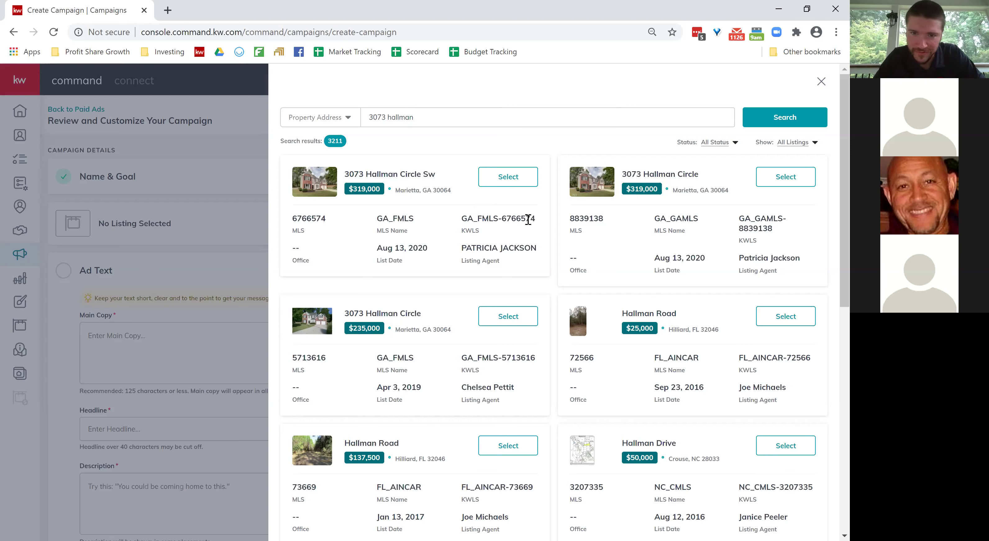
pyautogui.tripleClick(467, 111)
pyautogui.press('BackSpace')
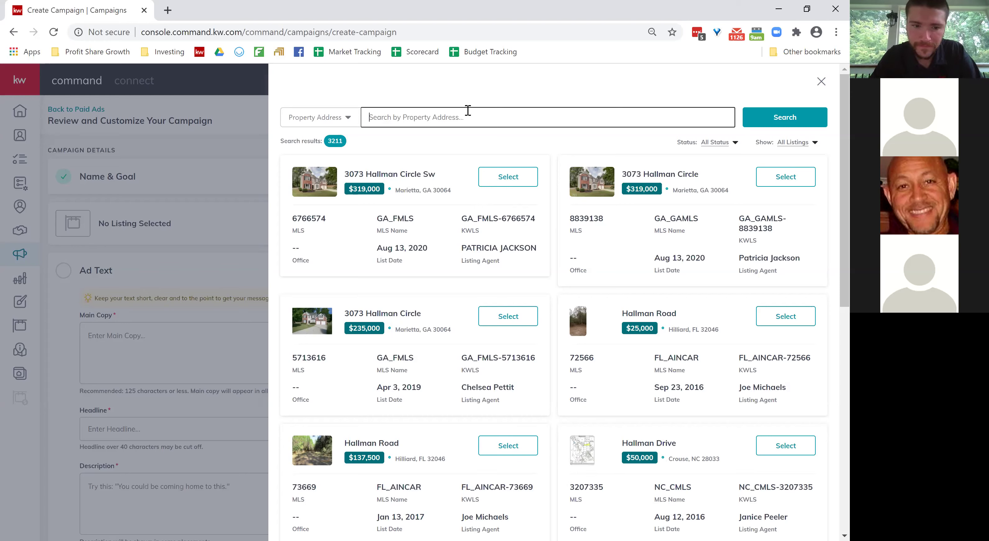
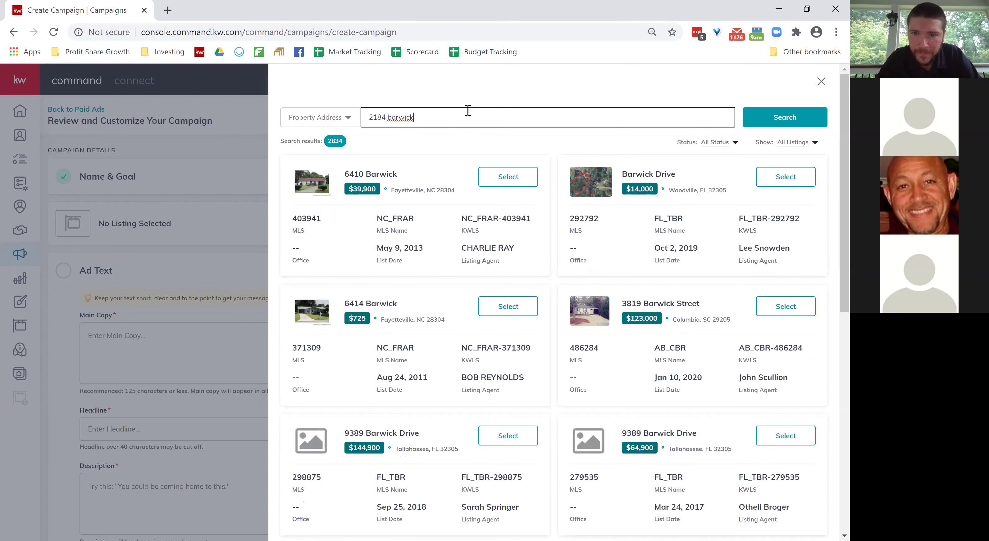
pyautogui.scroll(-1, 509, 253)
pyautogui.scroll(1, 511, 256)
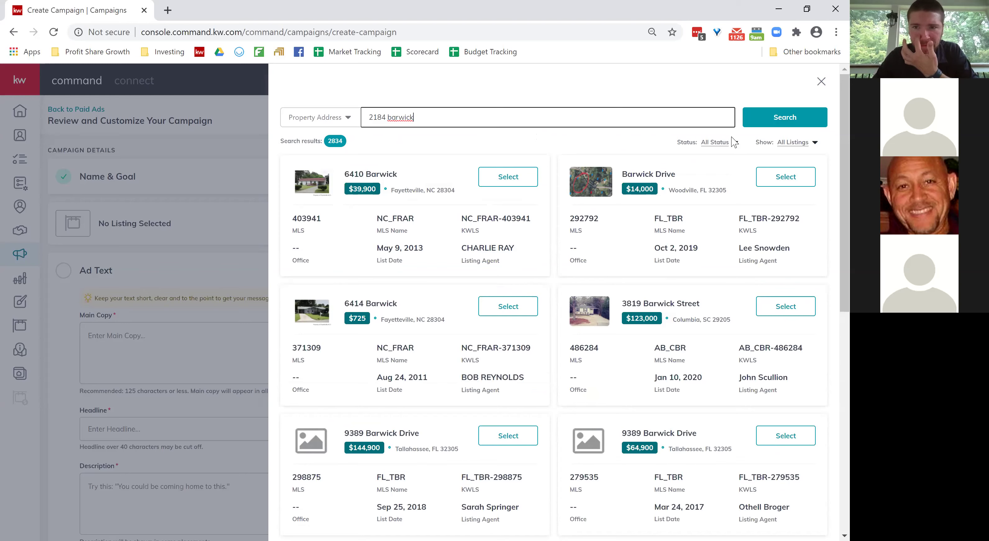
pyautogui.click(708, 143)
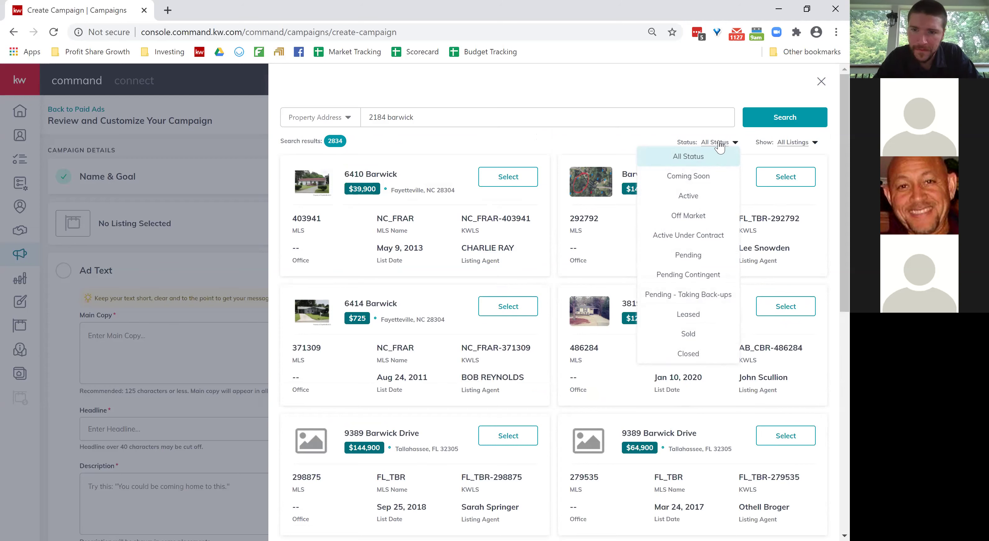
pyautogui.click(689, 155)
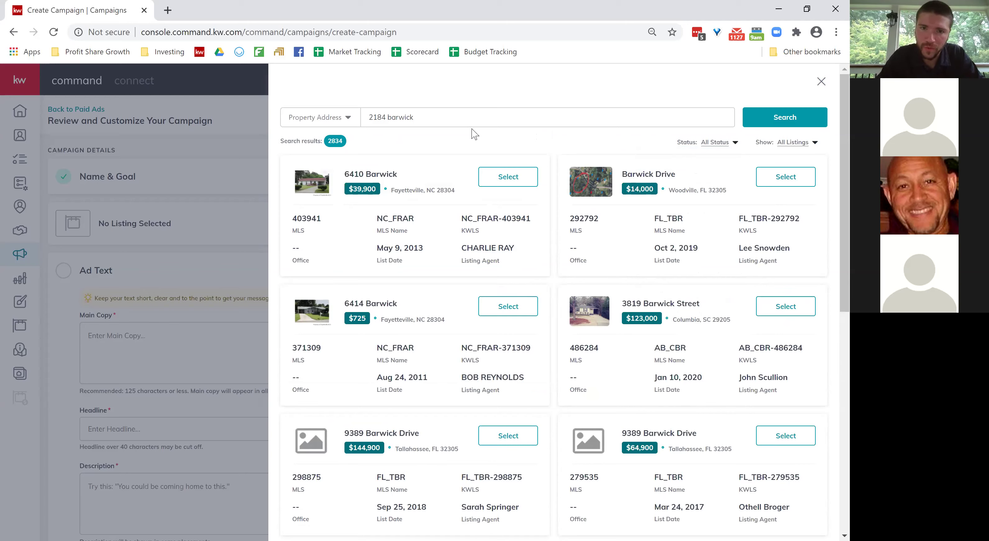
pyautogui.tripleClick(442, 115)
pyautogui.press('BackSpace')
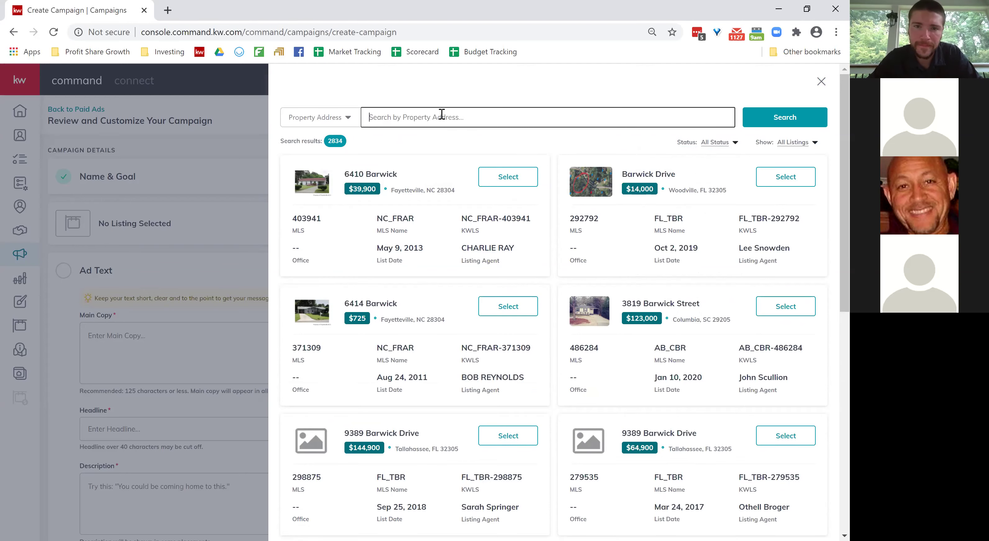
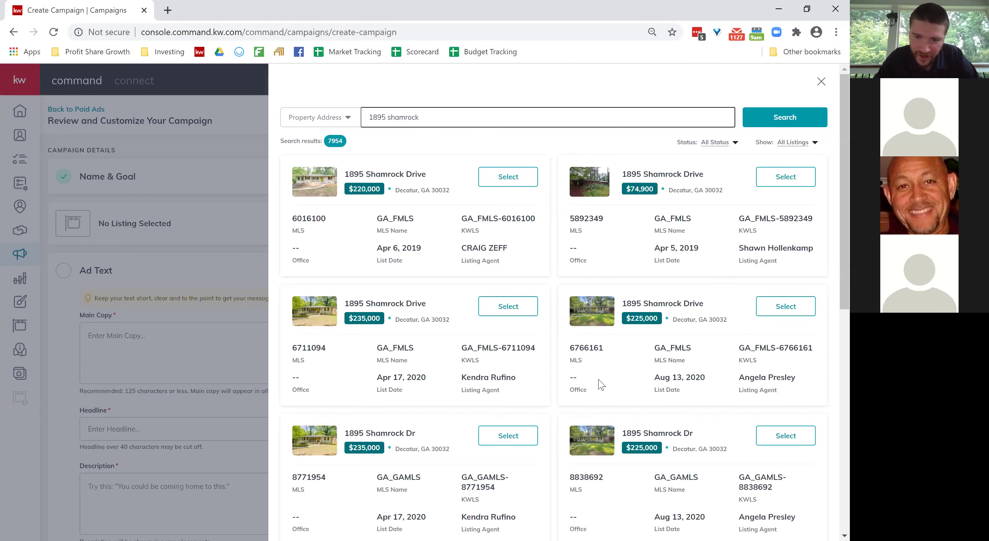
pyautogui.scroll(-3, 750, 290)
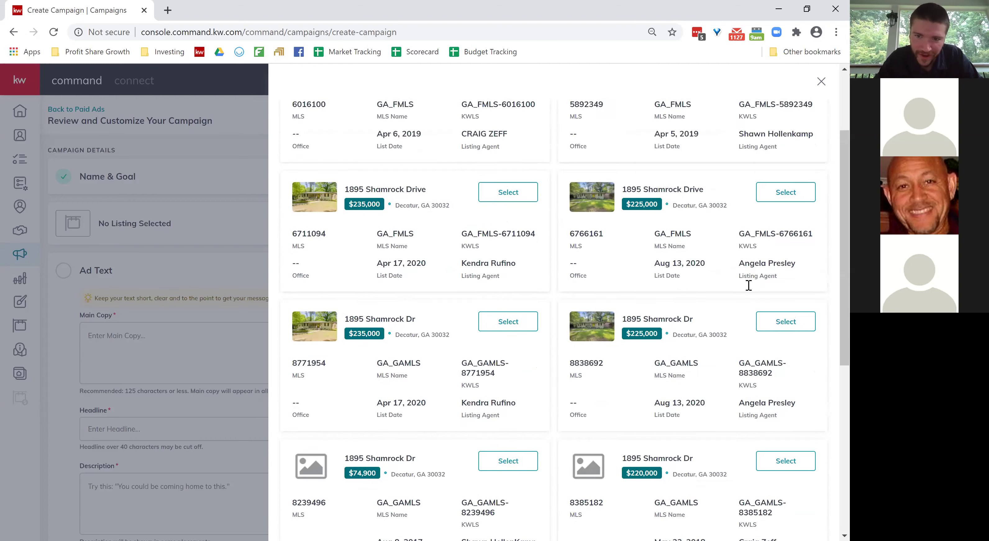
pyautogui.moveTo(744, 371); pyautogui.dragTo(804, 376)
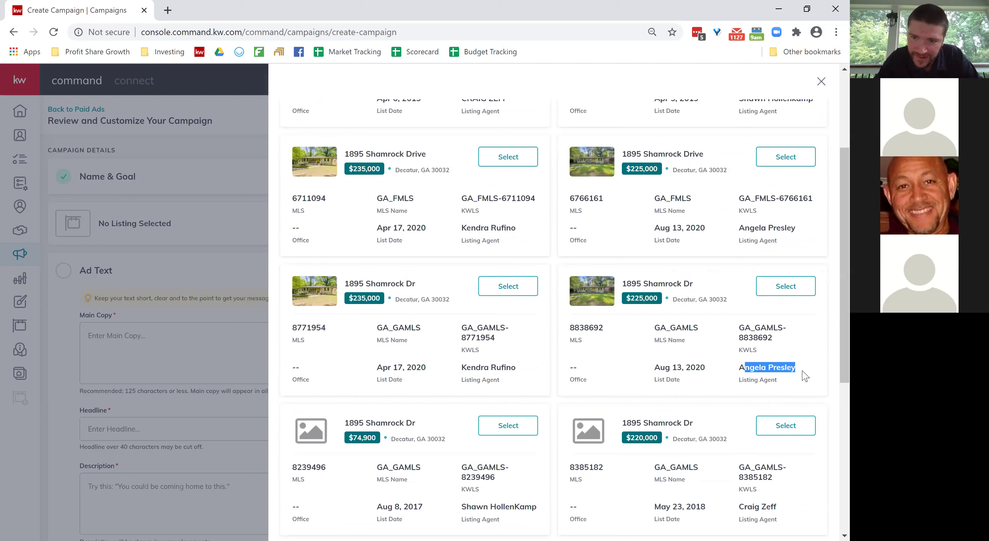
pyautogui.rightClick(804, 376)
pyautogui.rightClick(774, 364)
pyautogui.click(772, 365)
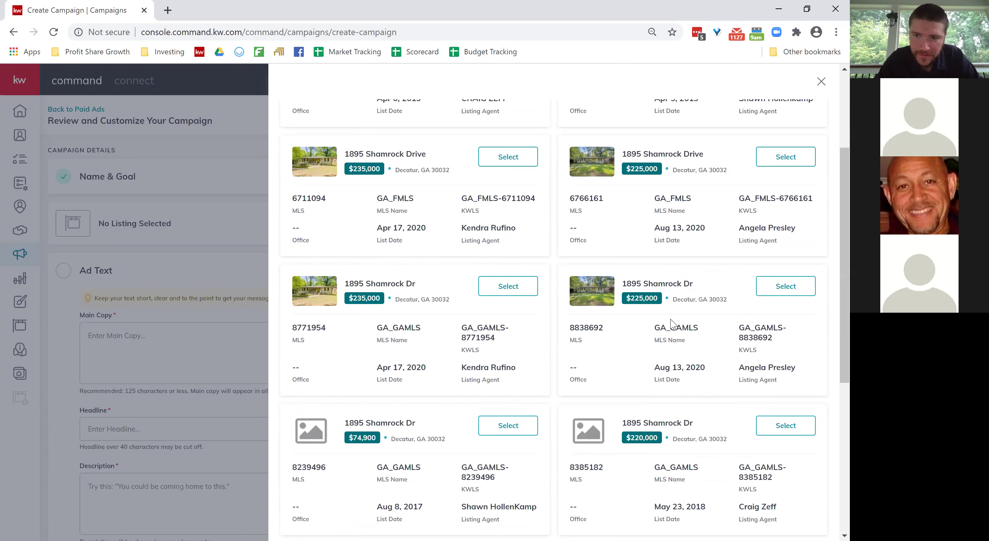
pyautogui.scroll(1, 671, 323)
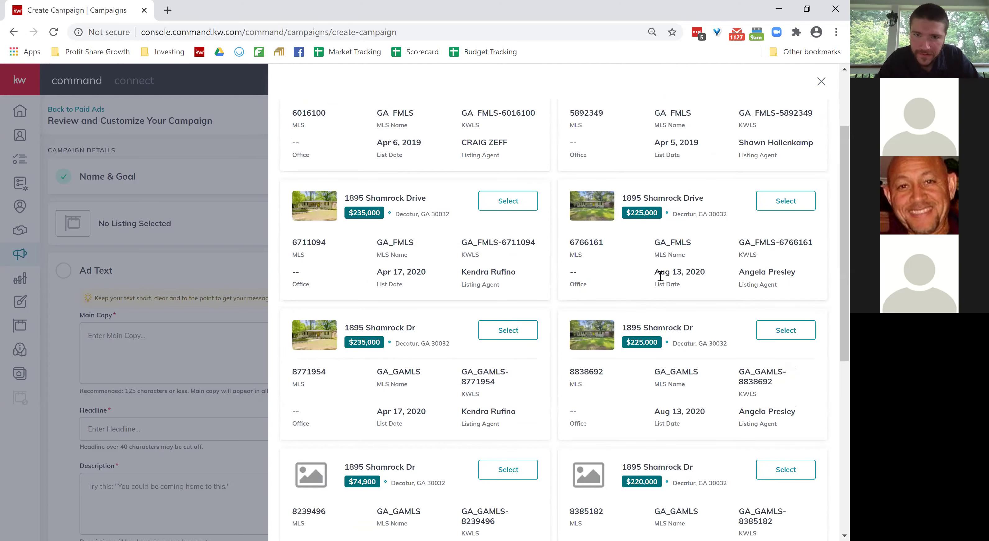
pyautogui.scroll(3, 660, 275)
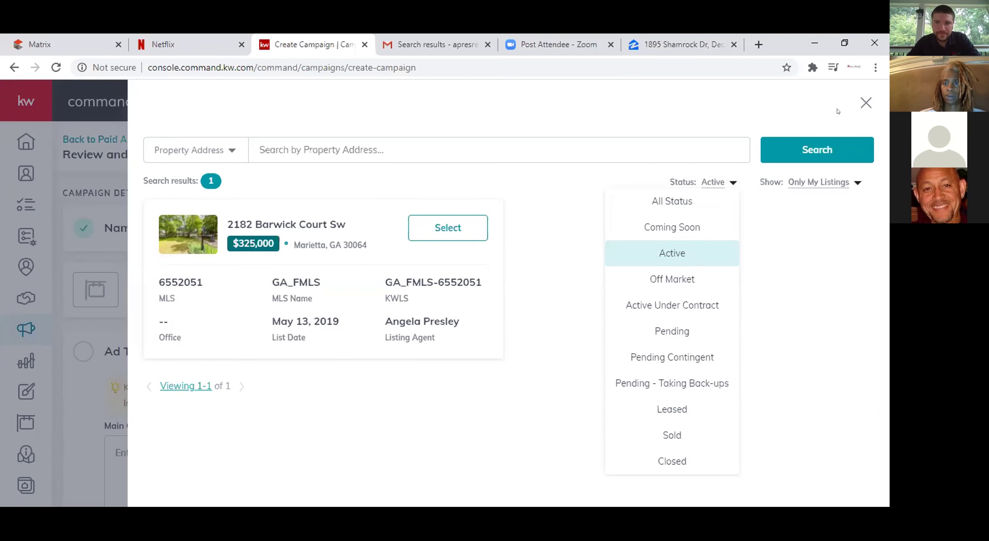
# Apply the Active filter, then switch Status to All Status and scroll through the 11 results.
pyautogui.click(677, 256)
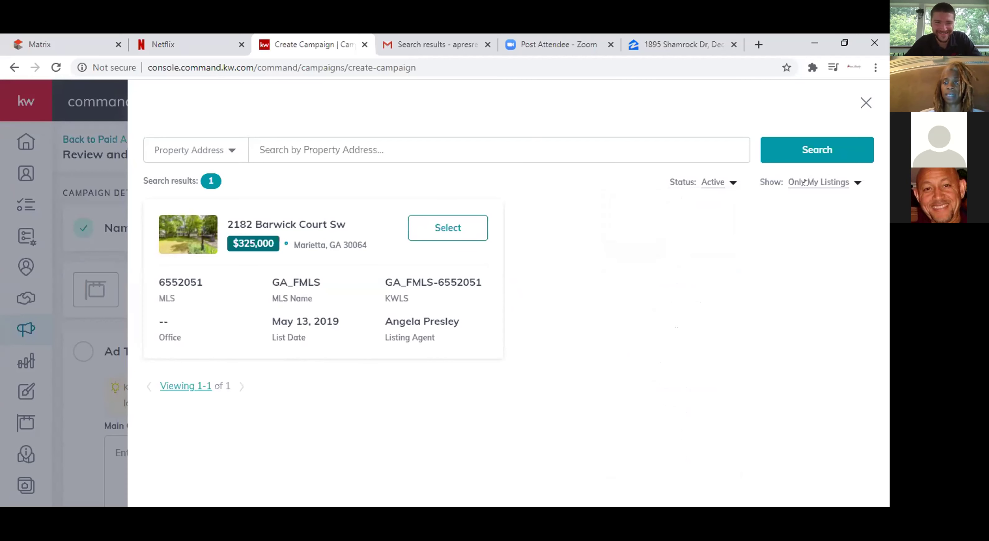
pyautogui.click(720, 183)
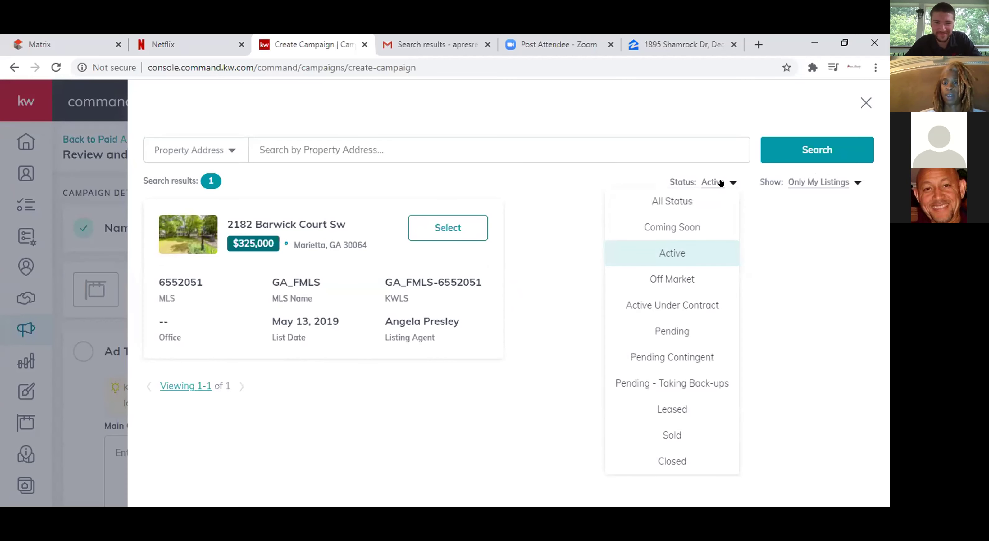
pyautogui.click(688, 202)
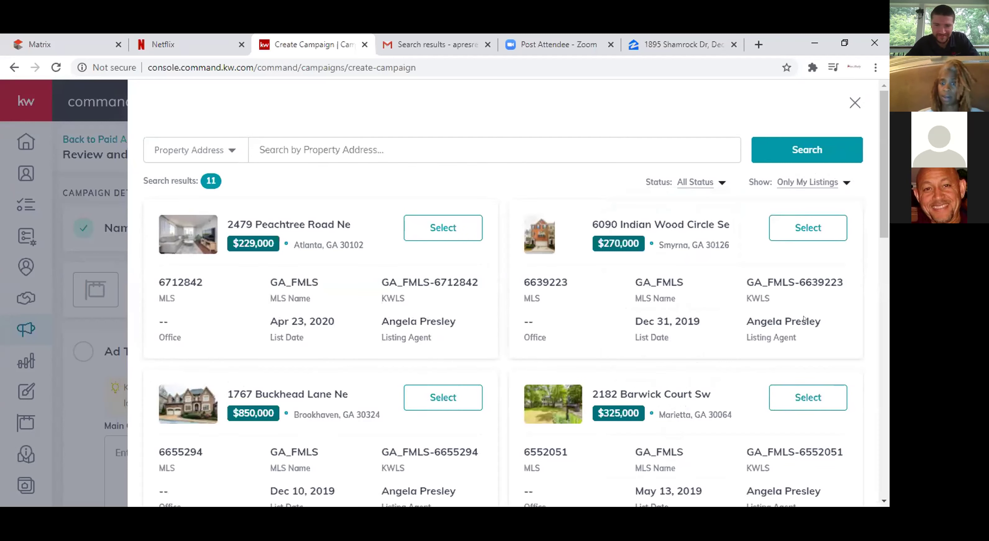
pyautogui.moveTo(880, 214); pyautogui.dragTo(887, 505)
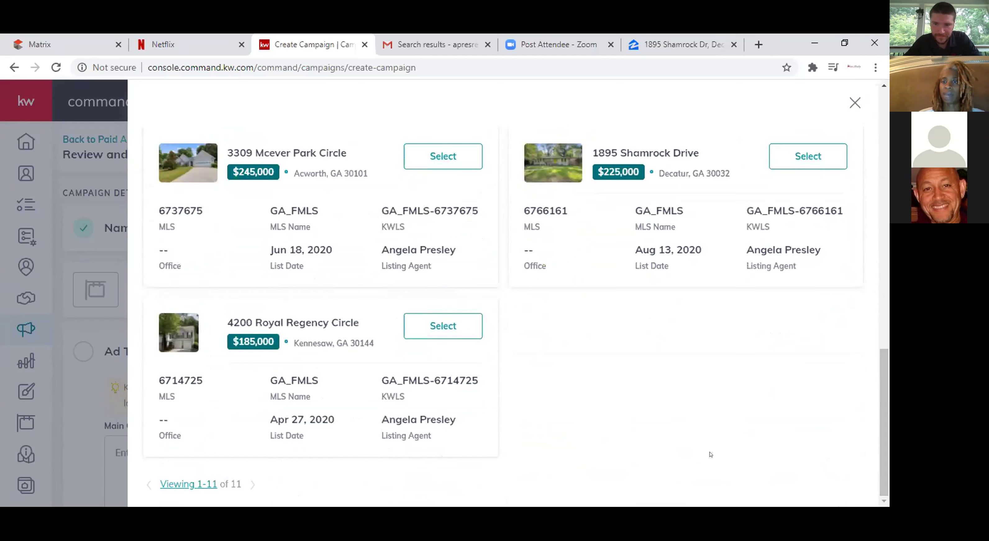
pyautogui.moveTo(886, 410); pyautogui.dragTo(886, 462)
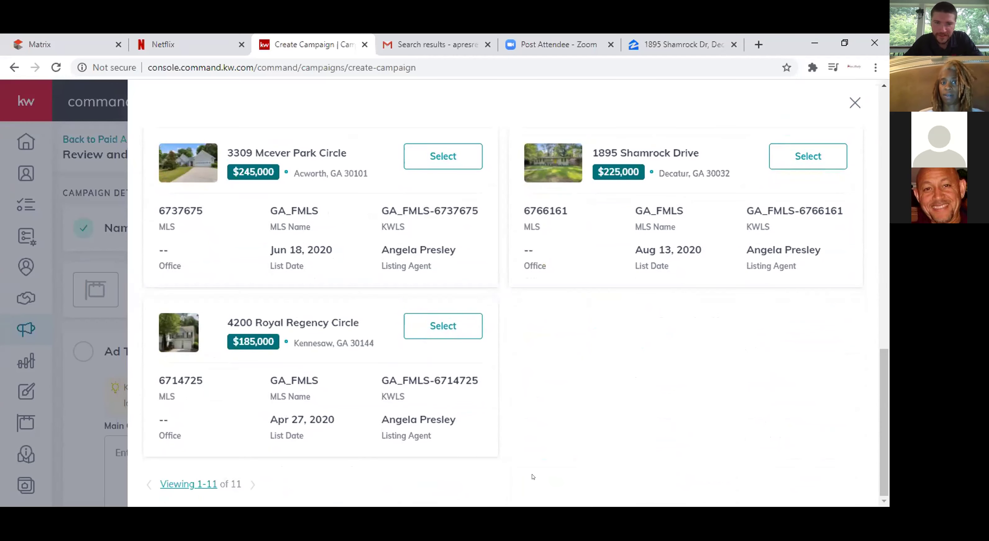
pyautogui.moveTo(886, 289); pyautogui.dragTo(879, 153)
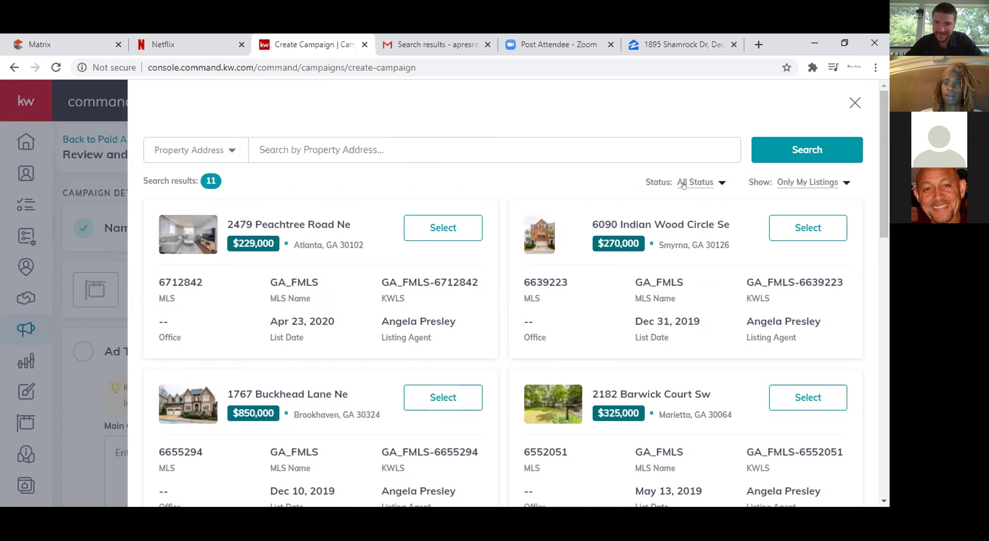
pyautogui.click(704, 184)
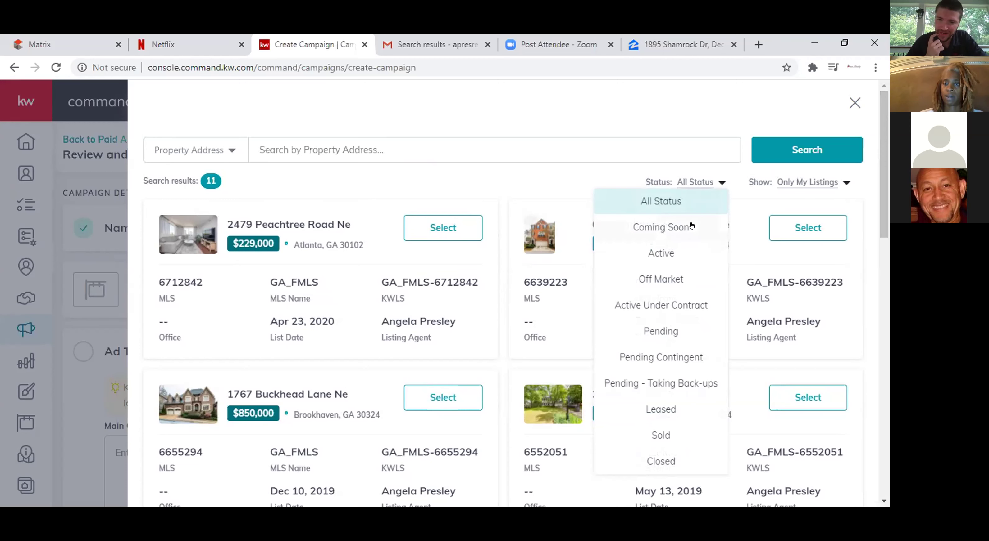
pyautogui.click(663, 251)
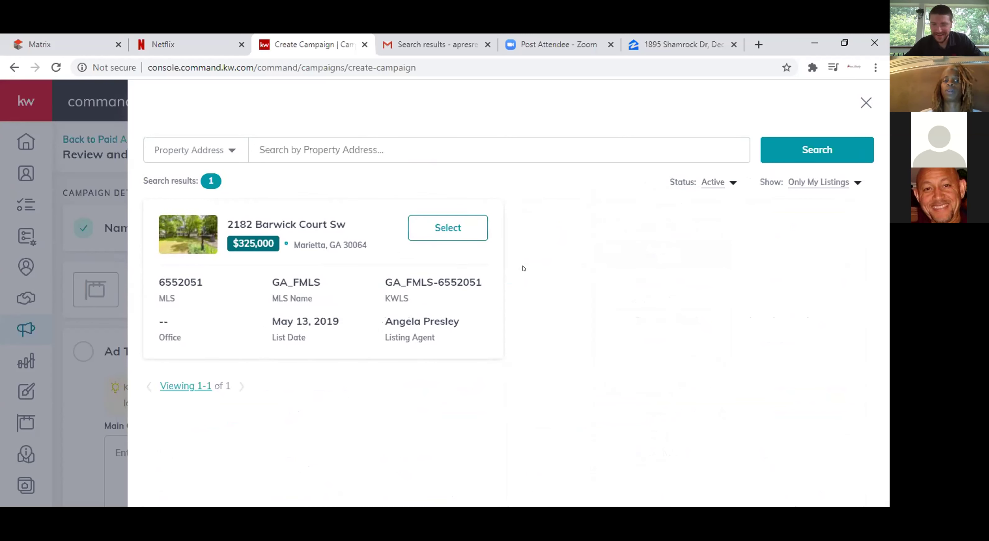
pyautogui.click(732, 184)
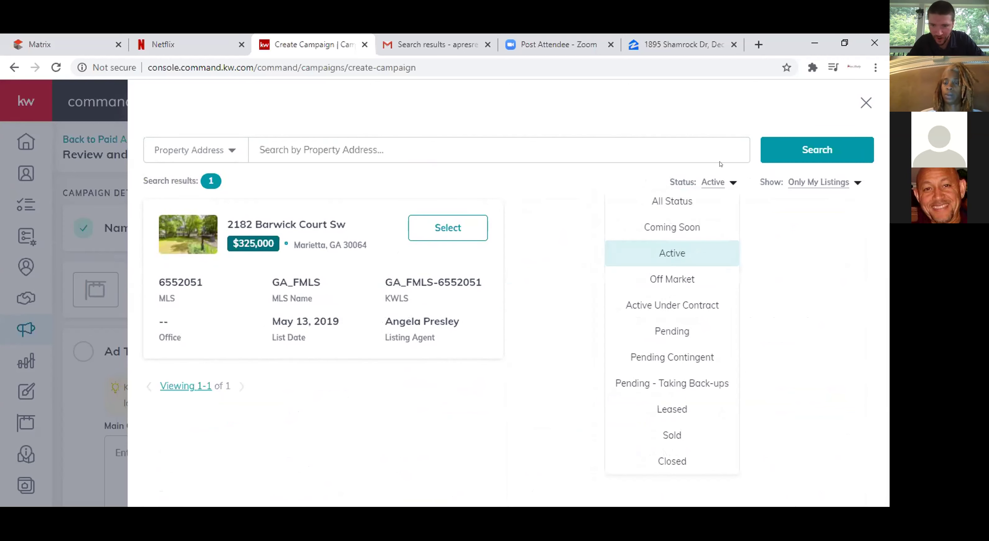
pyautogui.click(653, 202)
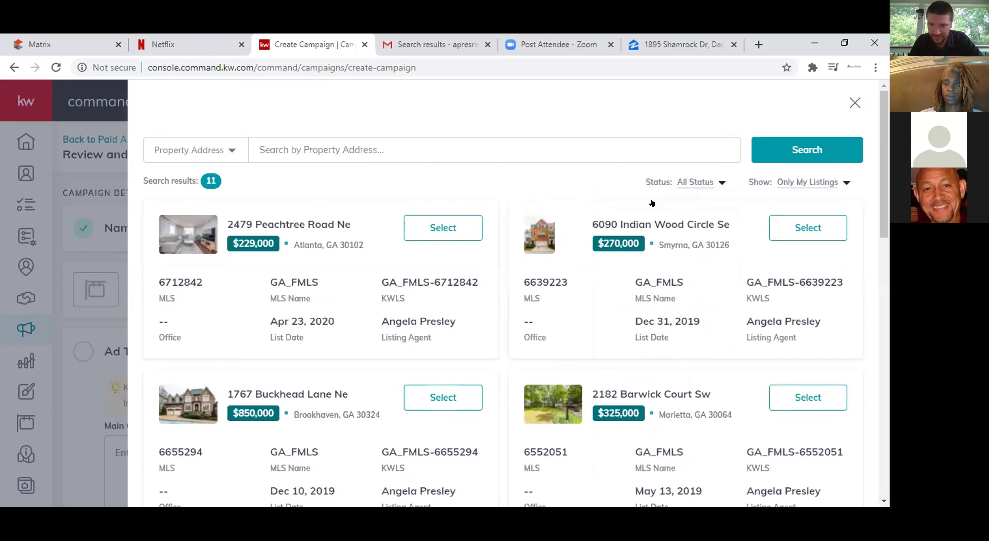
pyautogui.scroll(-6, 652, 203)
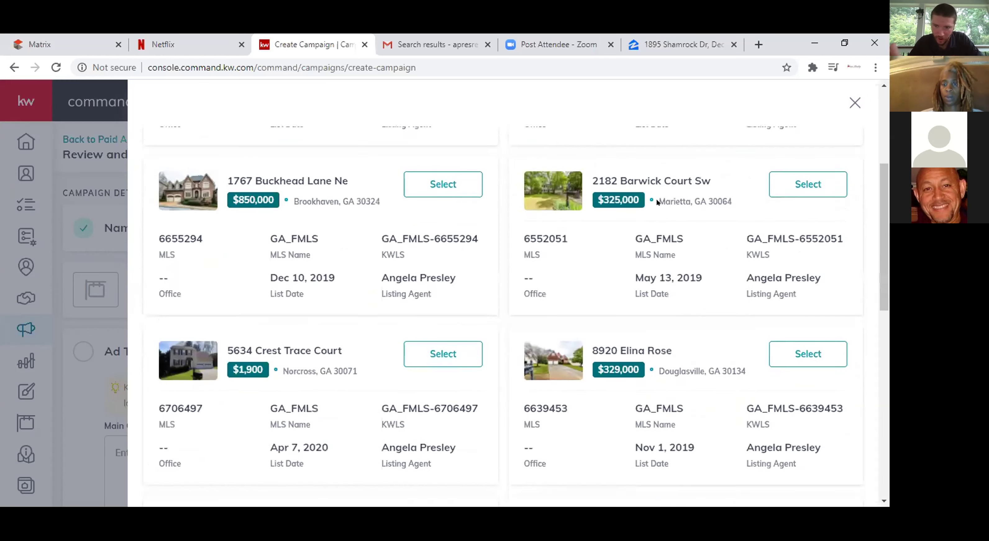
pyautogui.scroll(-7, 657, 203)
pyautogui.scroll(4, 656, 202)
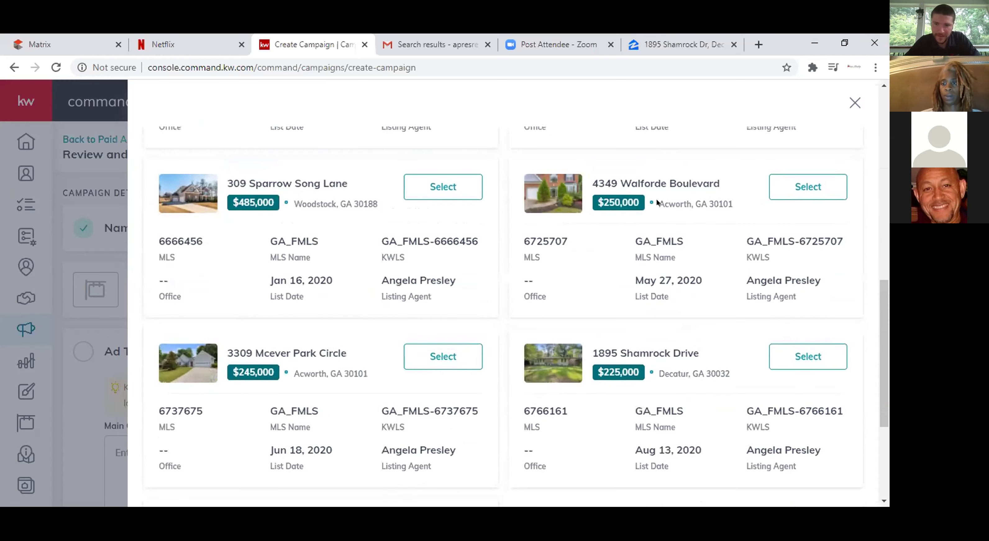
pyautogui.click(808, 355)
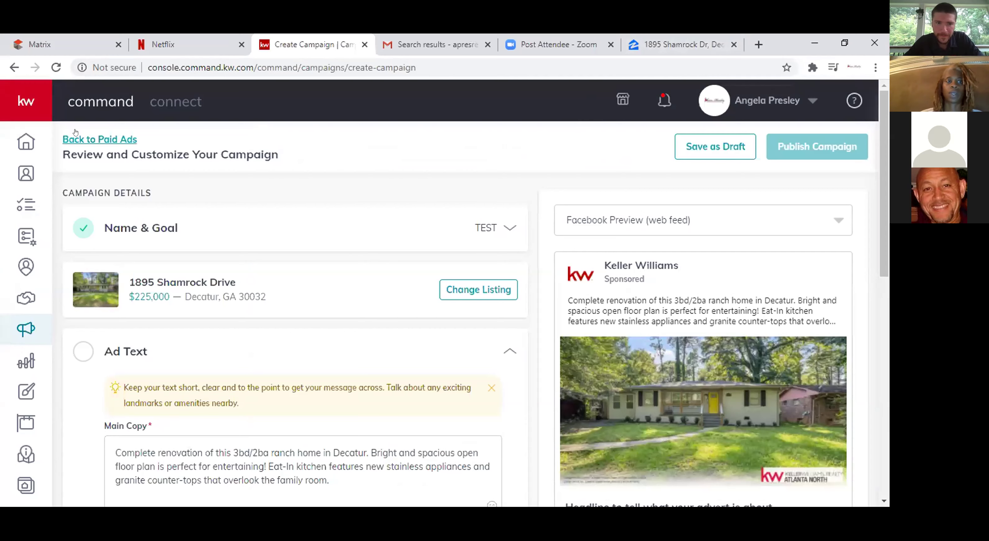
pyautogui.click(86, 135)
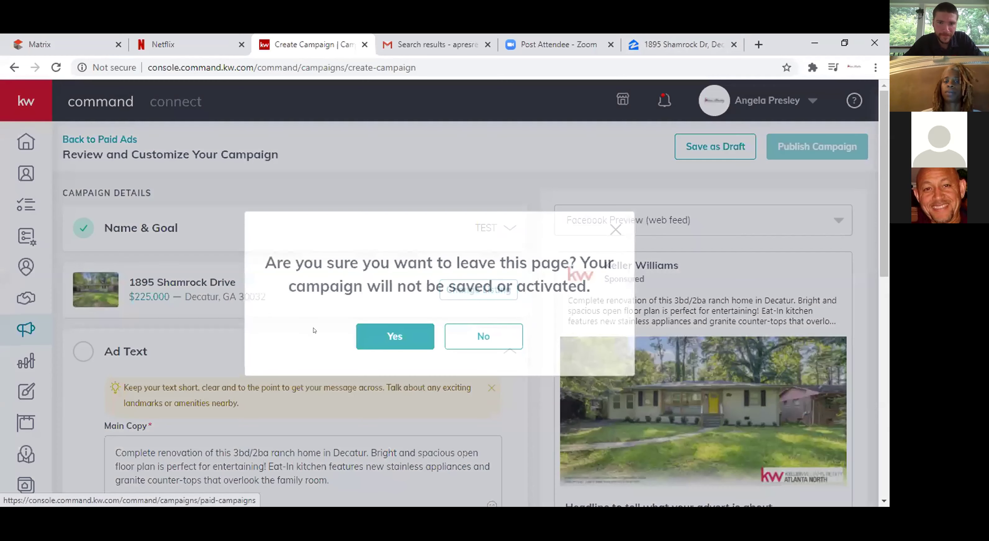
pyautogui.click(402, 331)
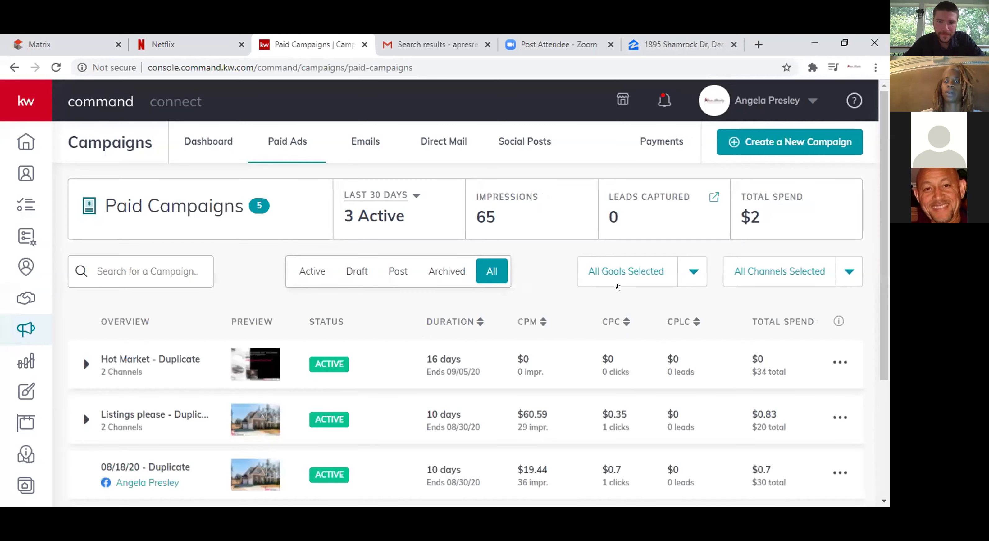
# Visit the campaigns Dashboard, return to Paid Campaigns, and start a new campaign.
pyautogui.click(223, 142)
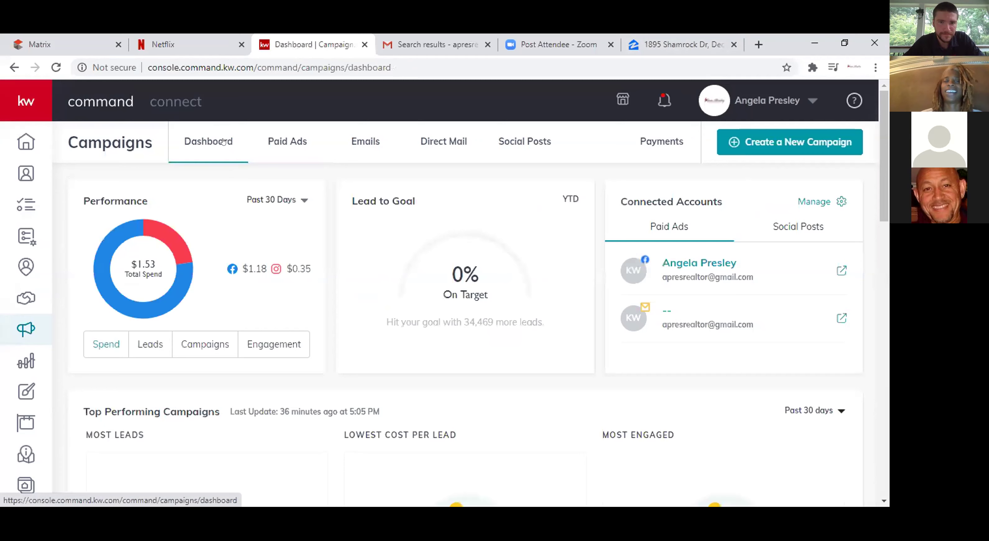
pyautogui.scroll(-4, 266, 142)
pyautogui.scroll(4, 267, 143)
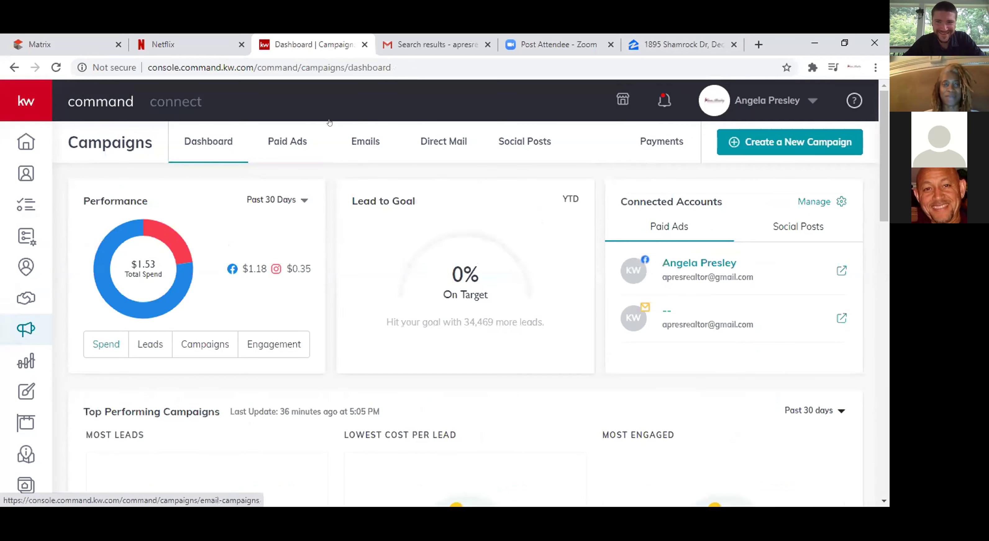
pyautogui.click(276, 143)
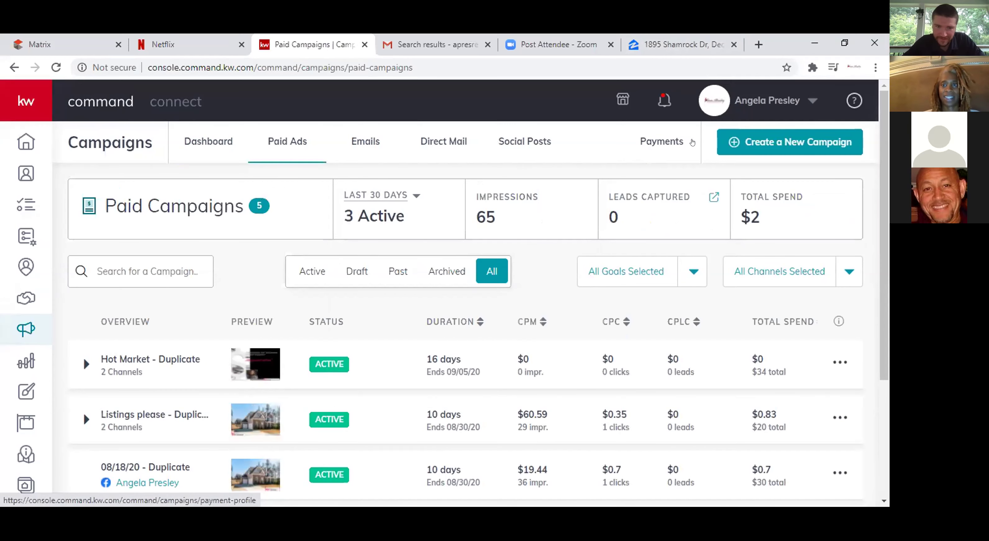
pyautogui.click(727, 143)
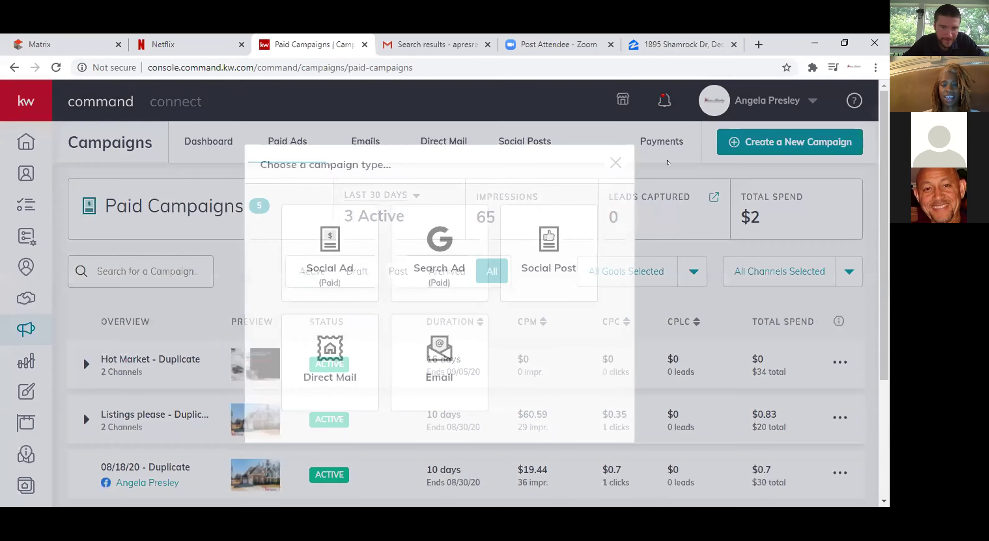
# Choose Social Ad with the Advertise Listing goal, name it TEST, and target Facebook and Instagram.
pyautogui.click(347, 246)
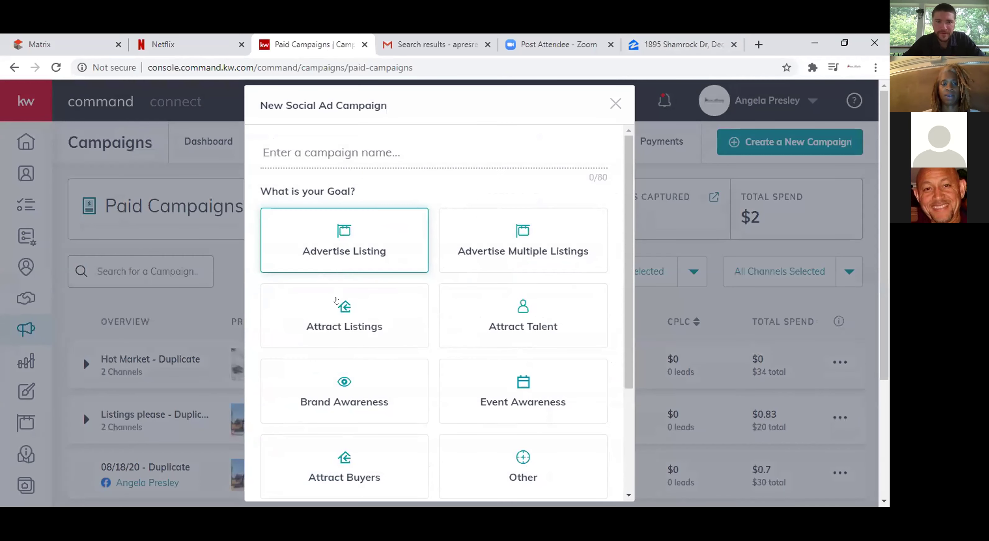
pyautogui.click(336, 248)
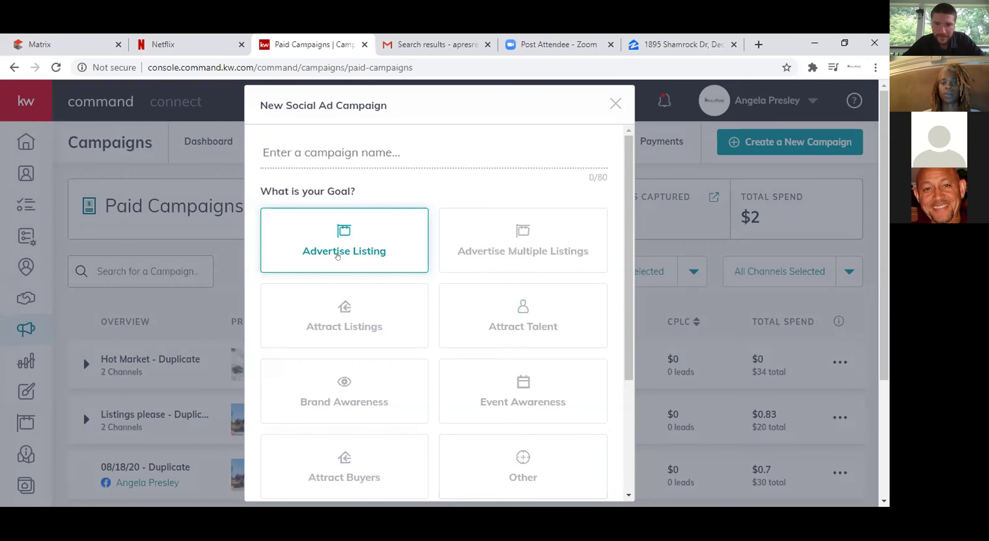
pyautogui.write('TEST')
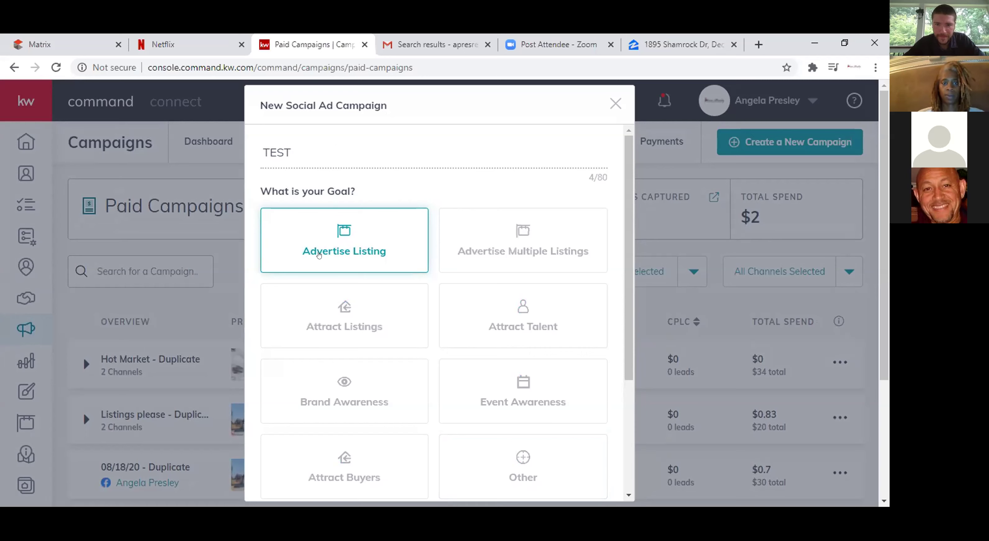
pyautogui.scroll(-4, 386, 454)
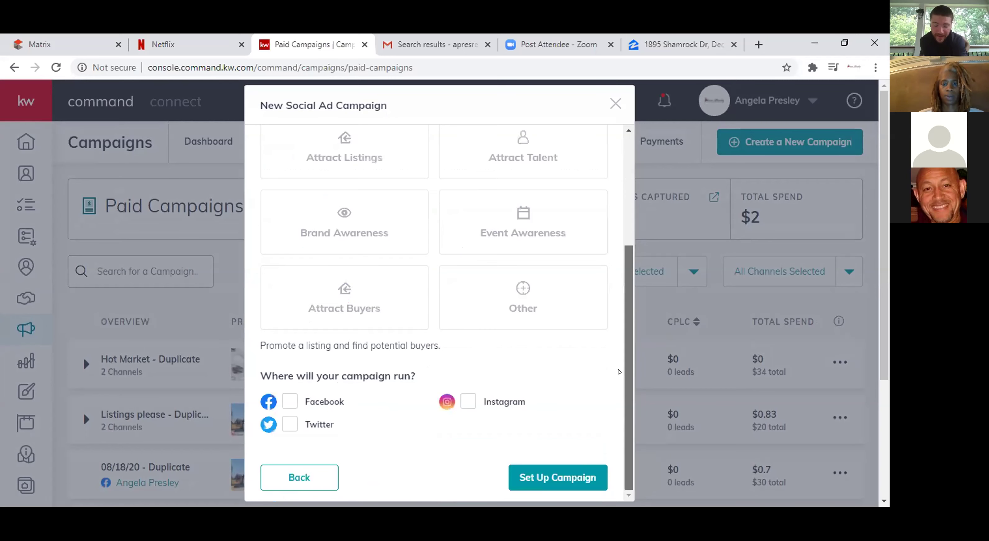
pyautogui.click(290, 401)
pyautogui.click(465, 404)
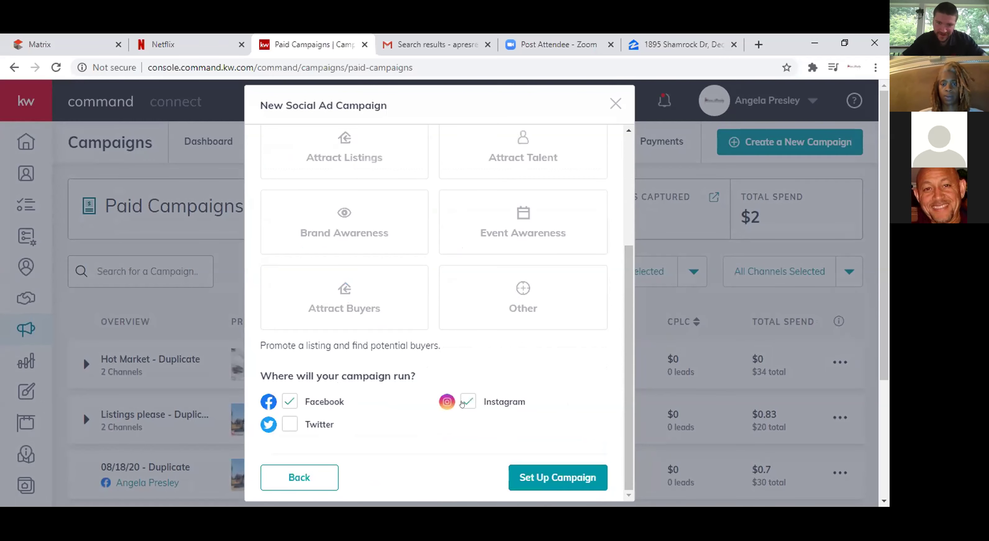
pyautogui.click(558, 478)
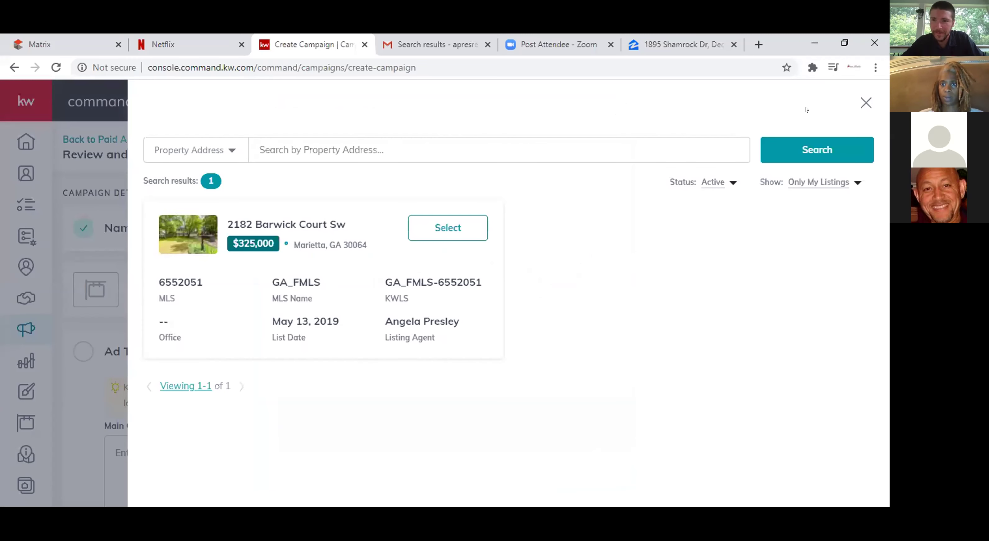
# Set the Status filter to All Status and Show to All Listings.
pyautogui.click(723, 183)
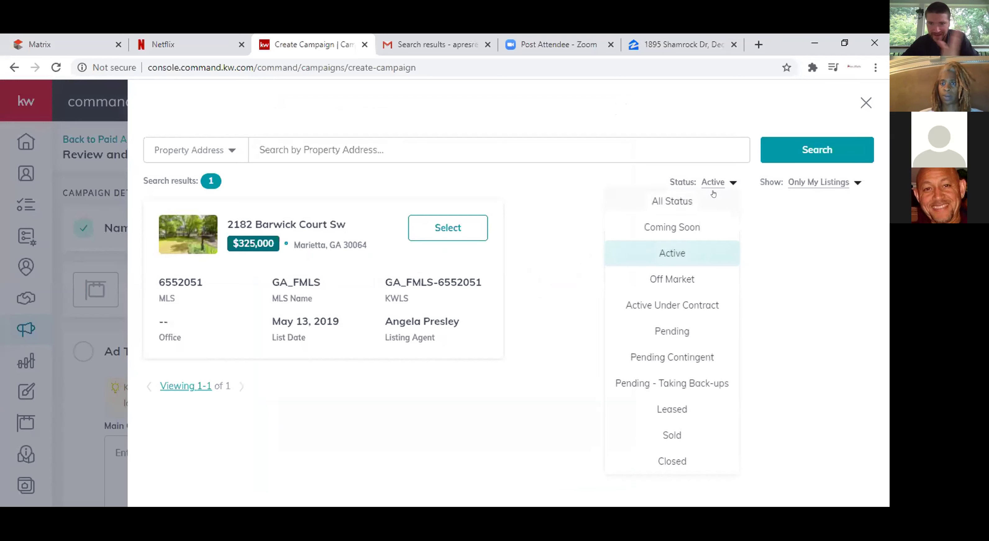
pyautogui.click(690, 205)
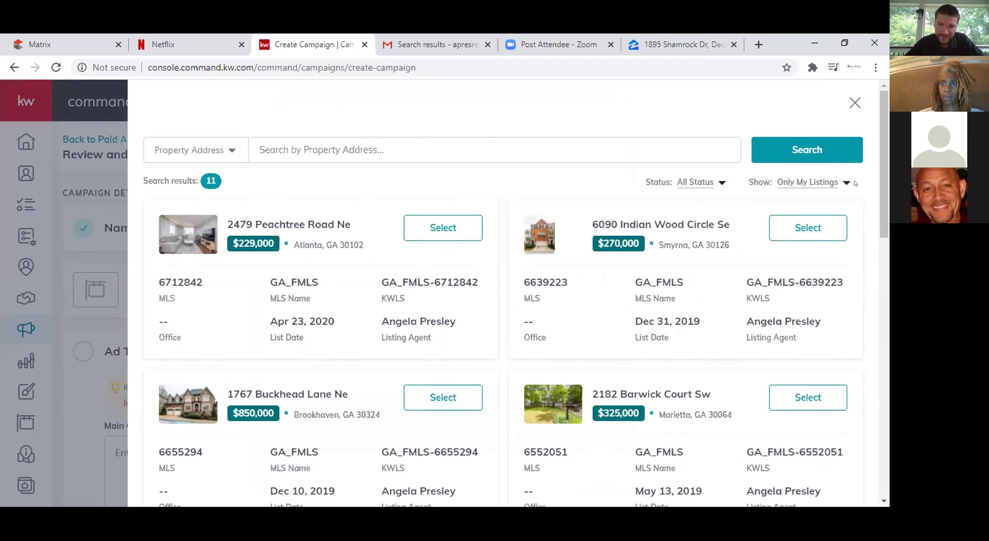
pyautogui.click(839, 183)
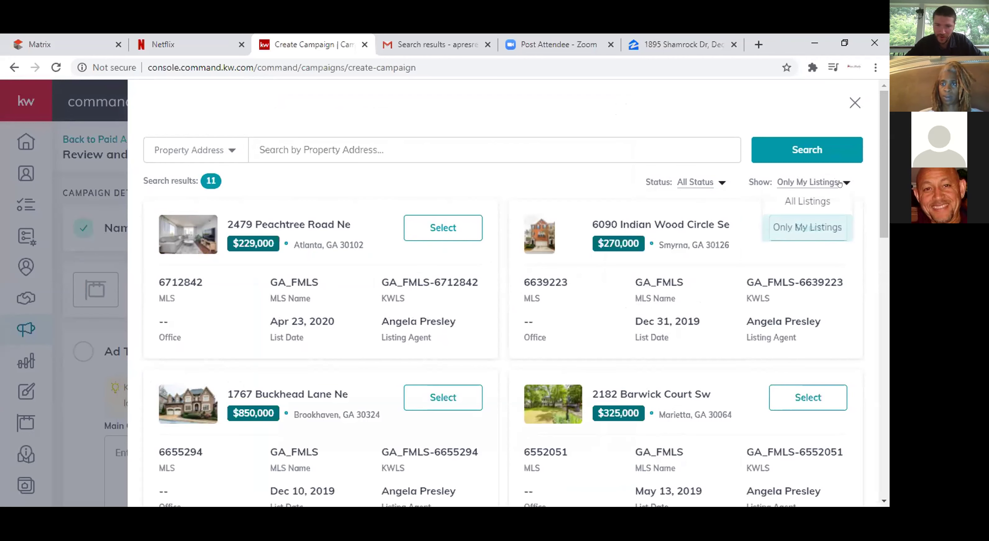
pyautogui.click(817, 196)
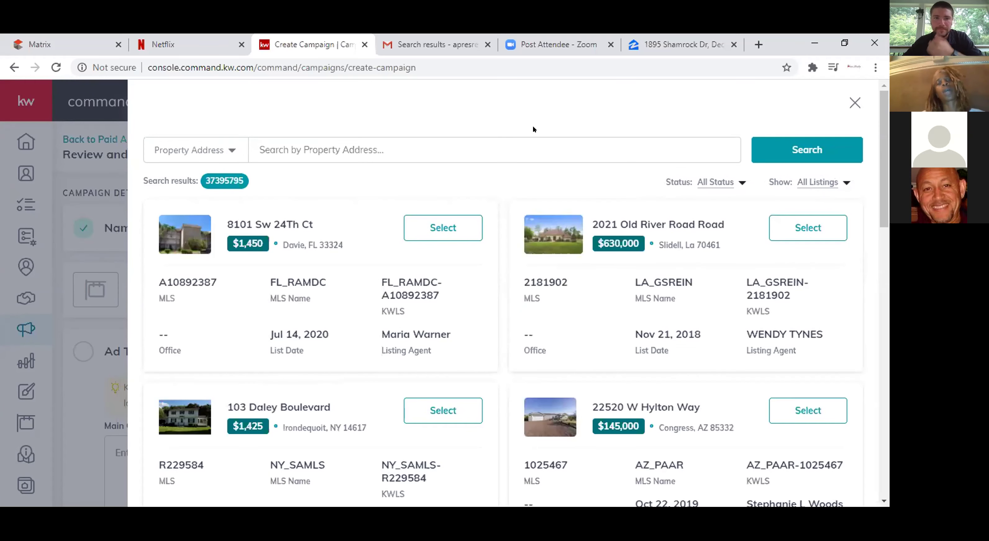
pyautogui.click(516, 153)
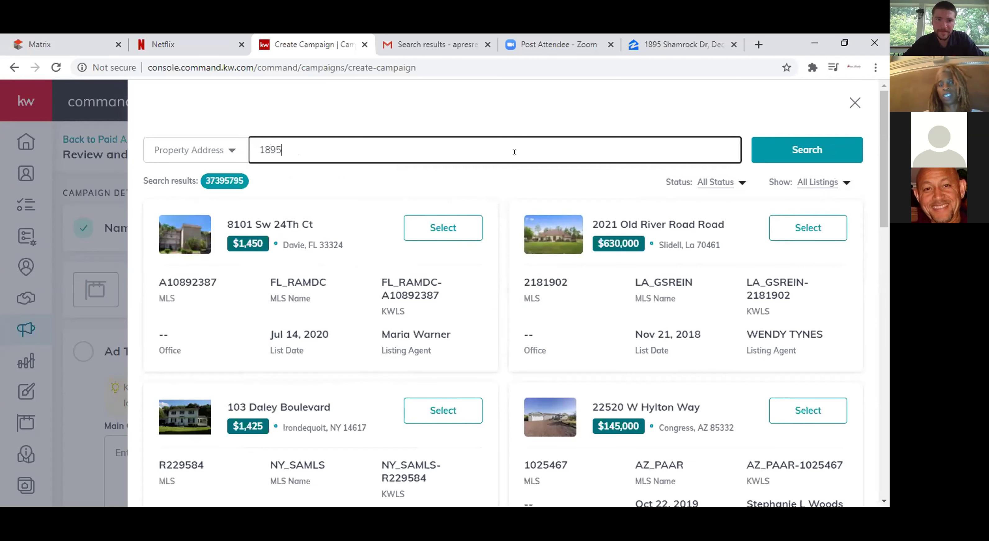
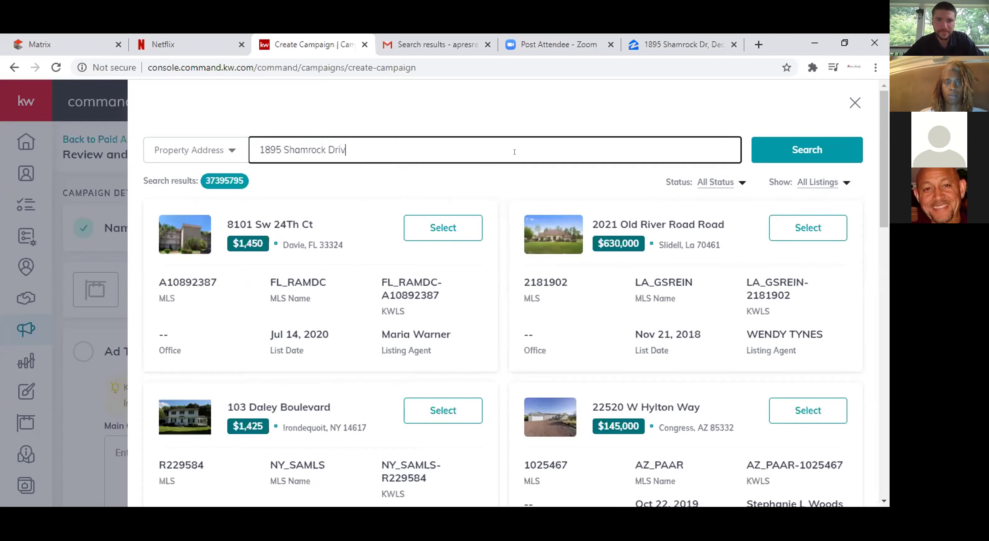
pyautogui.press('Return')
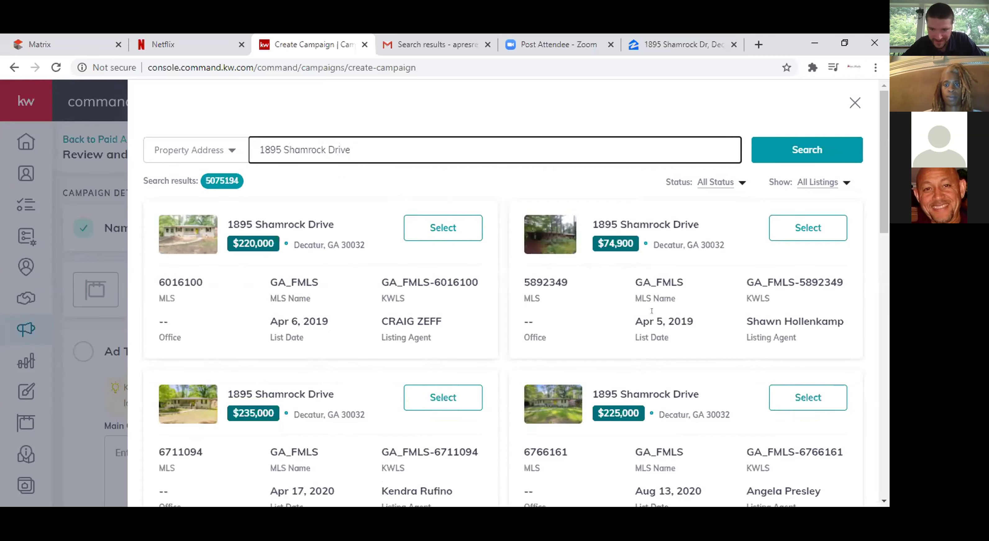
pyautogui.moveTo(886, 206); pyautogui.dragTo(878, 276)
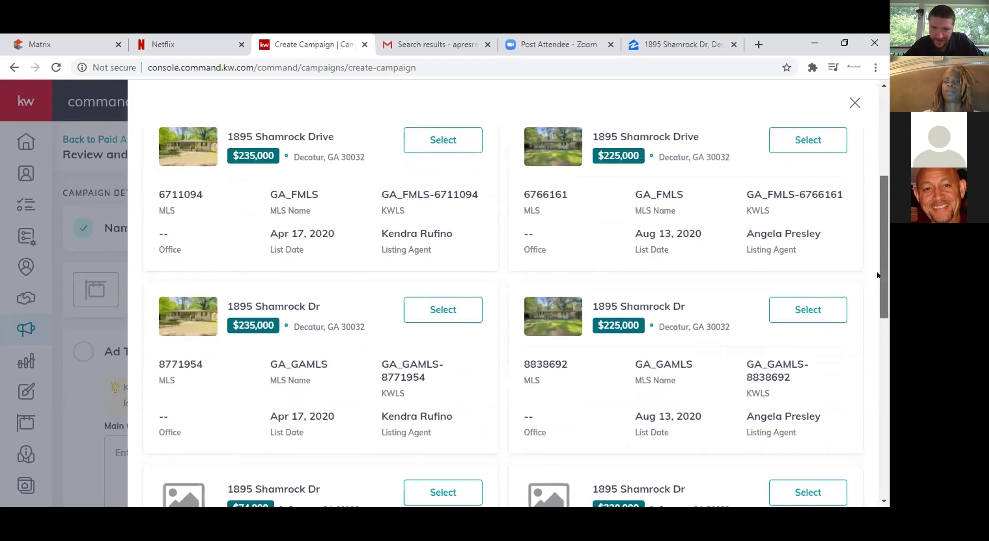
pyautogui.click(802, 139)
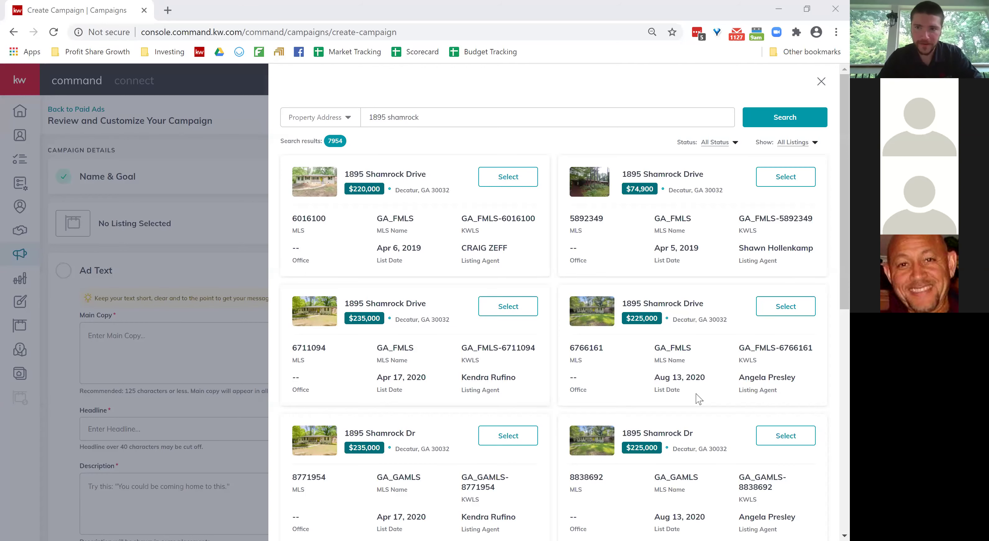
# Close the listing search and go back to Paid Ads, discarding the unsaved campaign.
pyautogui.click(820, 84)
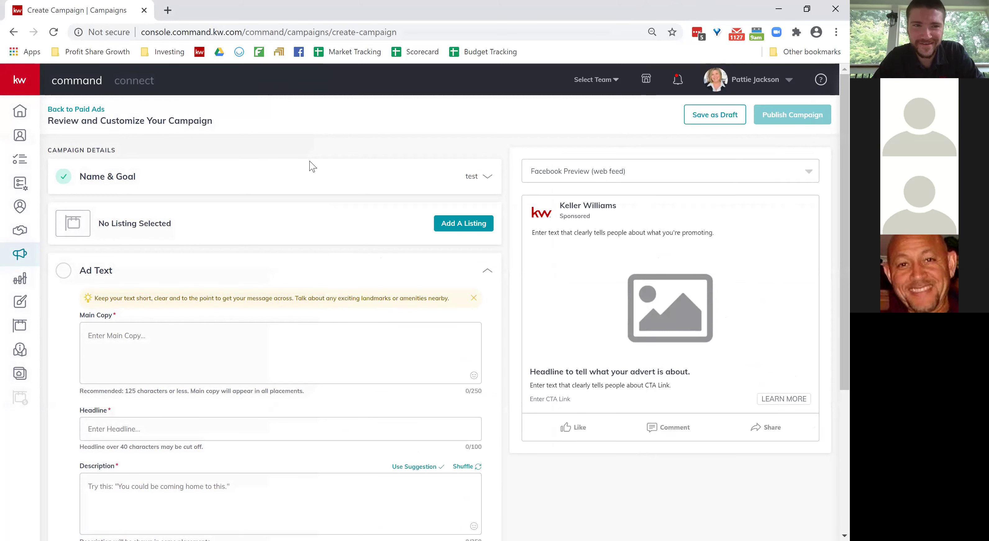
pyautogui.click(91, 111)
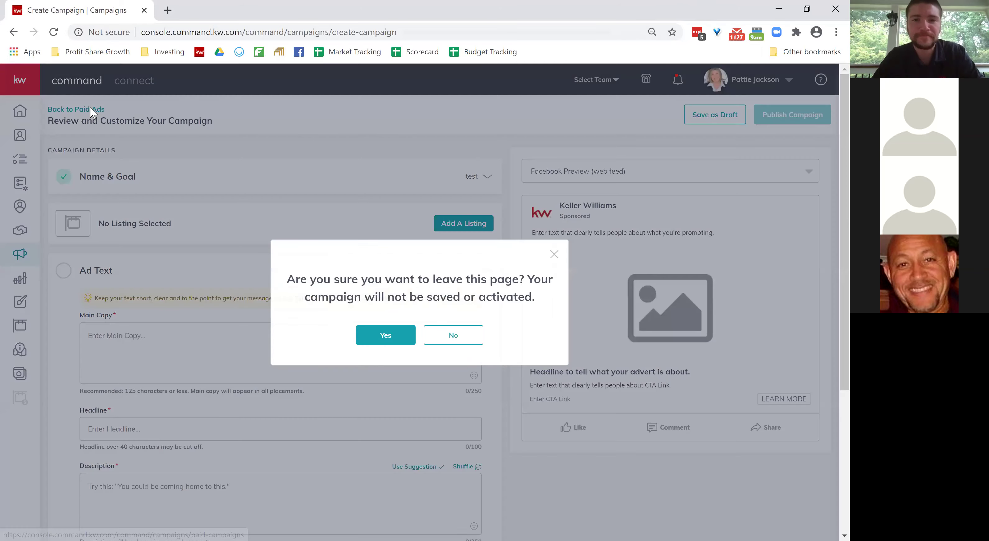
pyautogui.click(375, 340)
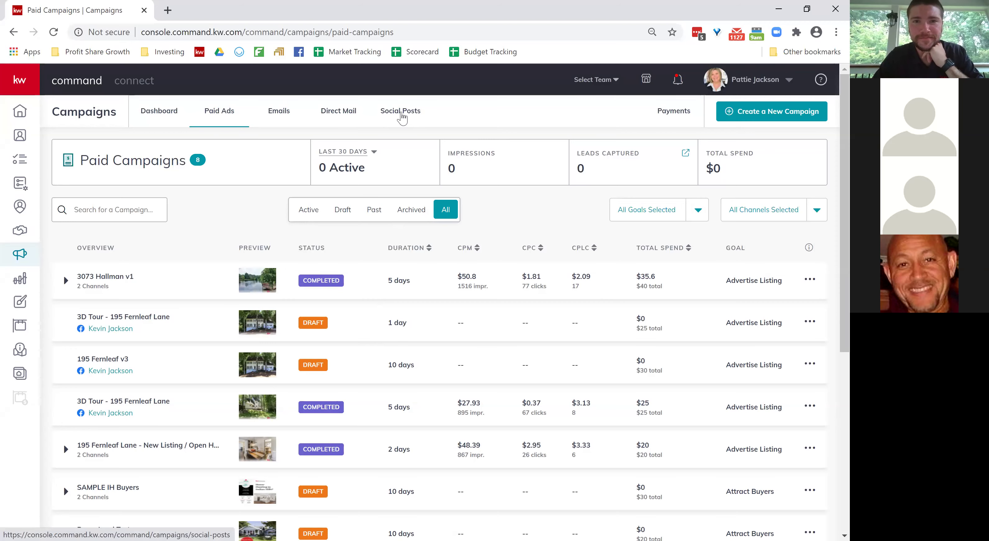
# Open the Social Posts calendar and switch it from Week to Month view for August 2020.
pyautogui.click(402, 116)
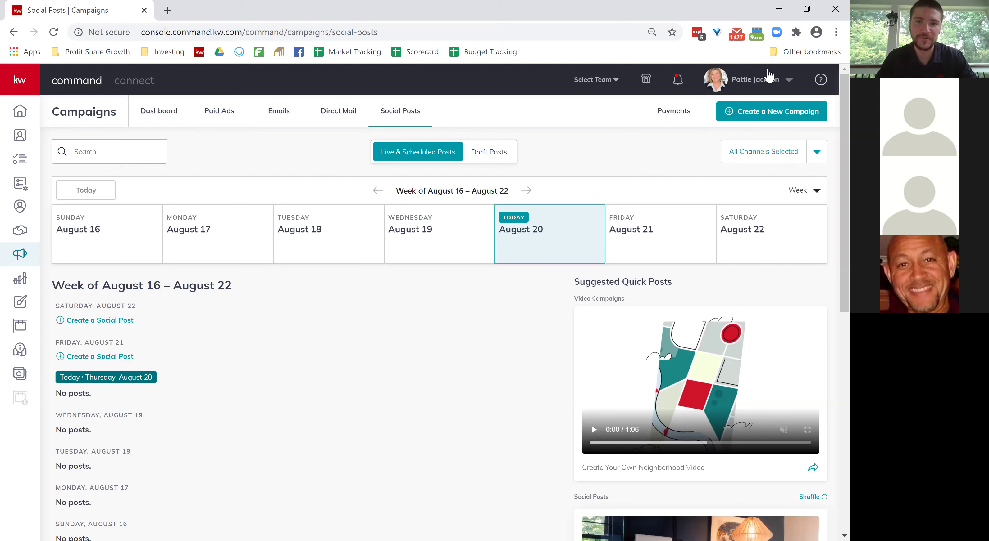
pyautogui.click(798, 191)
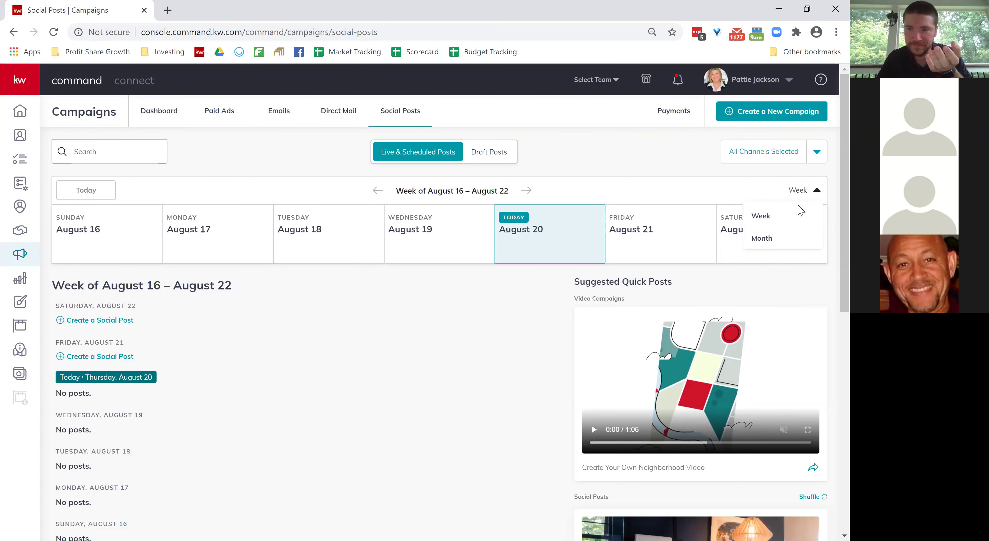
pyautogui.click(762, 240)
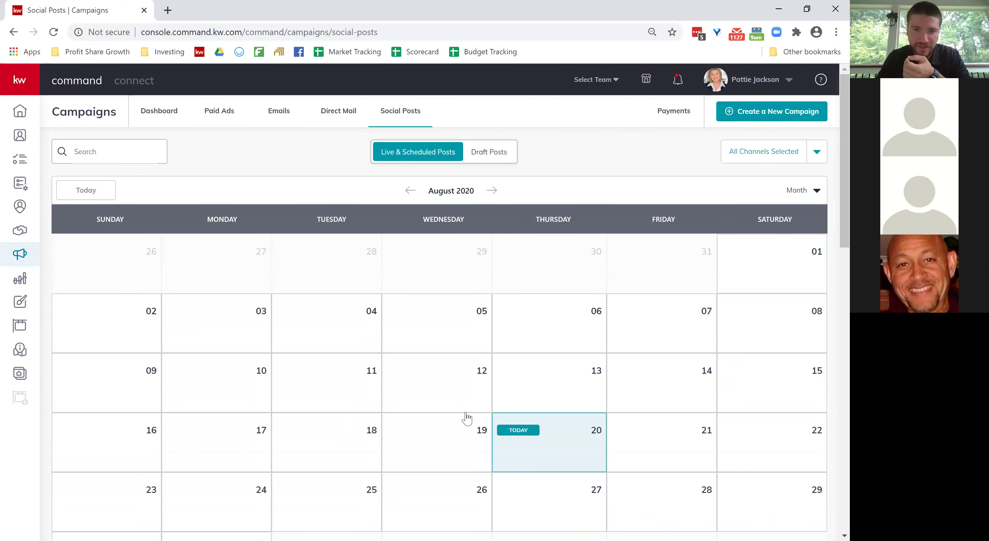
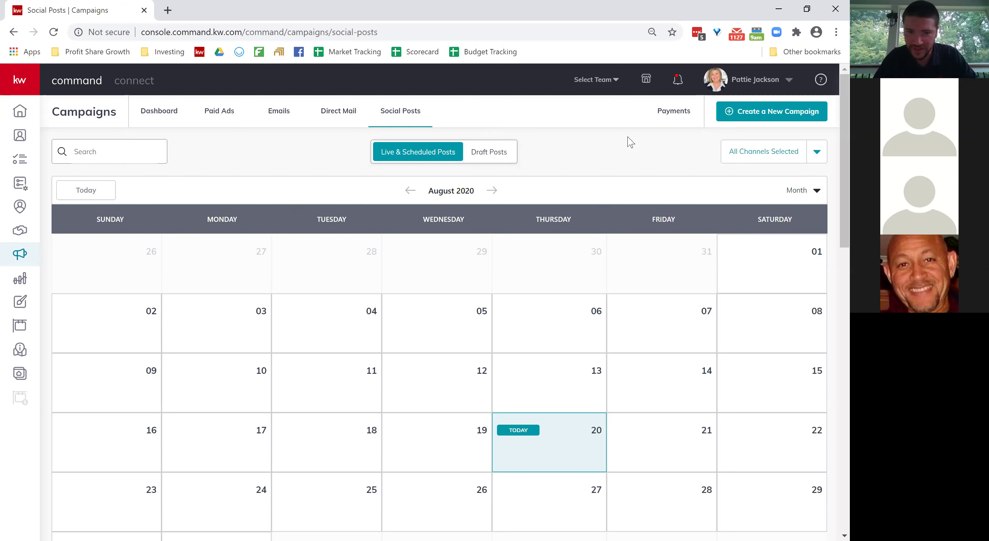
# Start a new campaign and choose Social Post as its type.
pyautogui.scroll(-1, 337, 325)
pyautogui.scroll(-1, 337, 325)
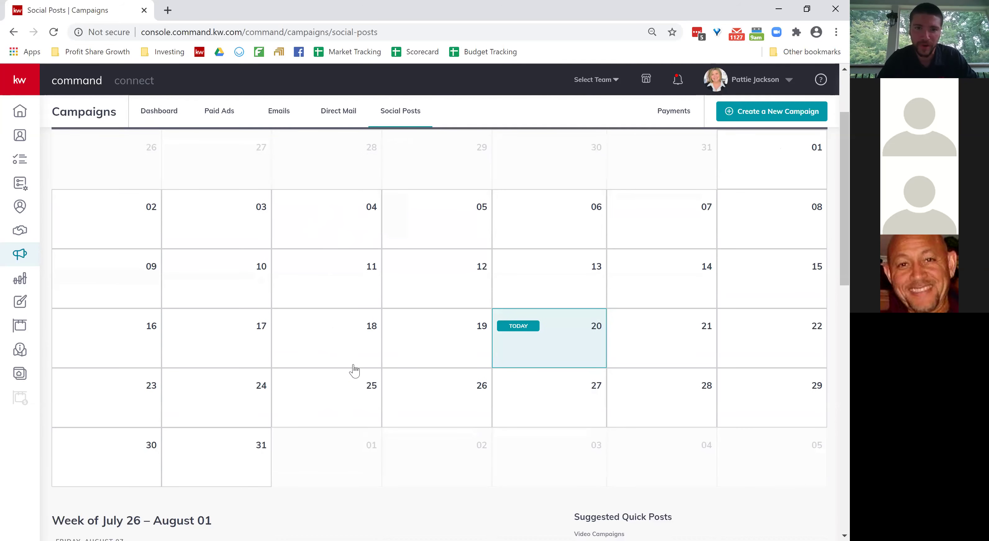
pyautogui.scroll(2, 354, 370)
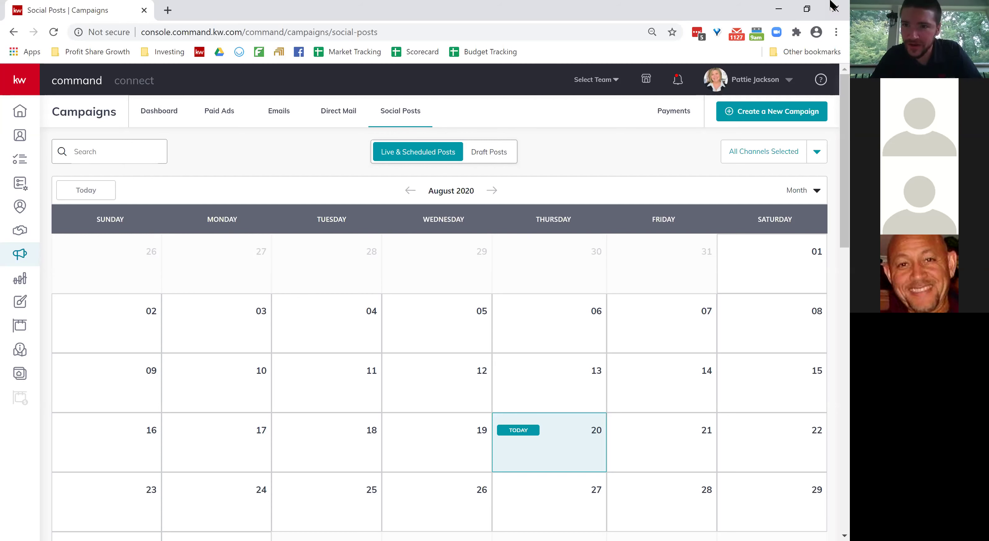
pyautogui.click(781, 112)
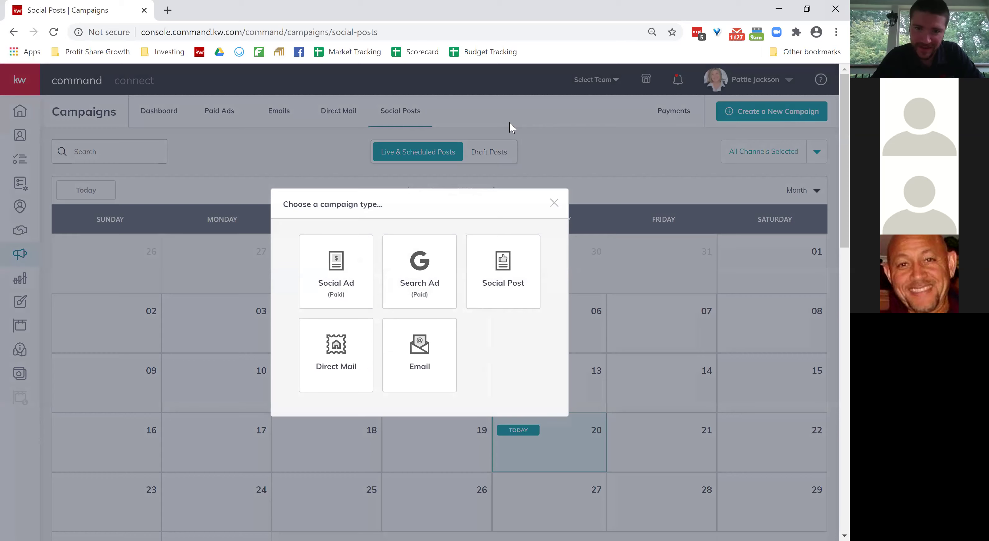
pyautogui.rightClick(510, 269)
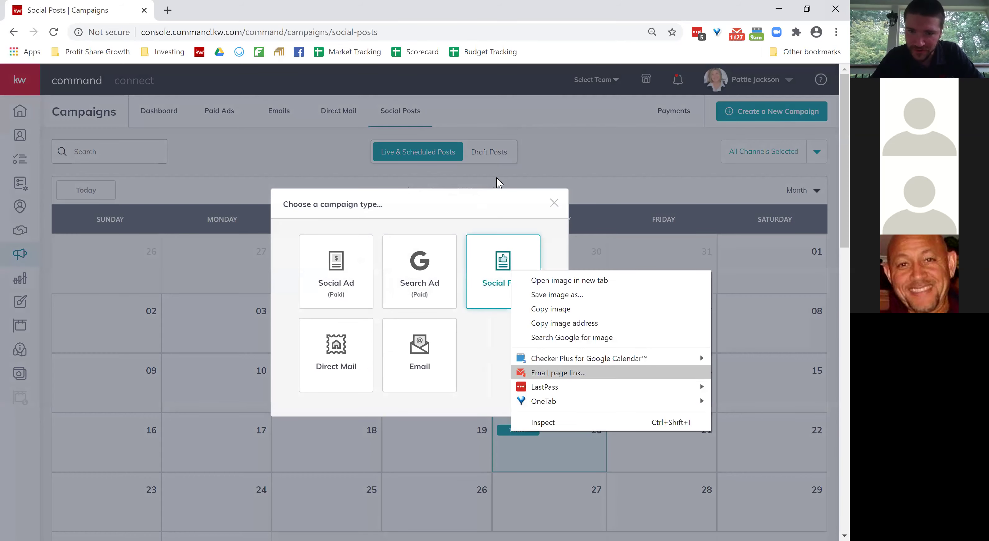
pyautogui.click(494, 260)
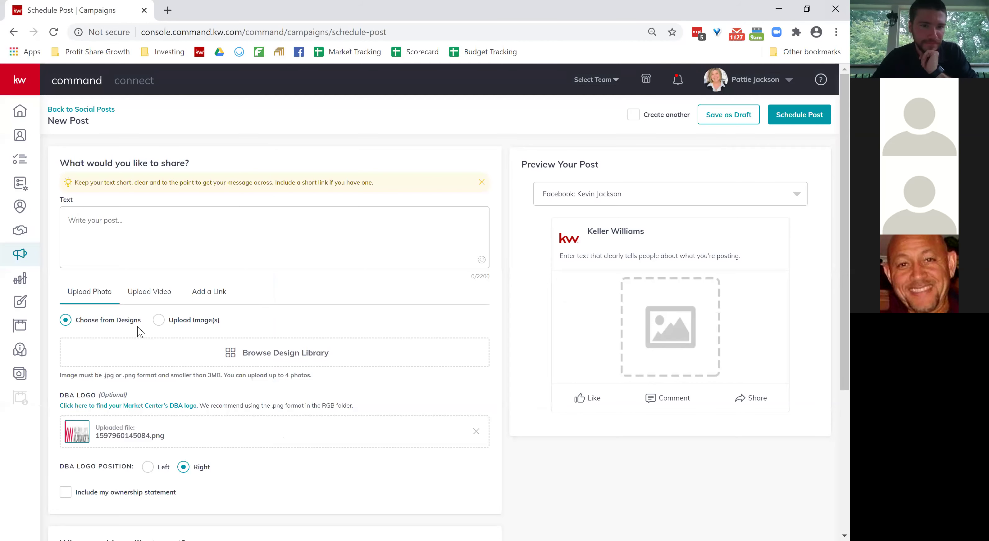
pyautogui.scroll(-3, 138, 331)
pyautogui.scroll(-2, 140, 331)
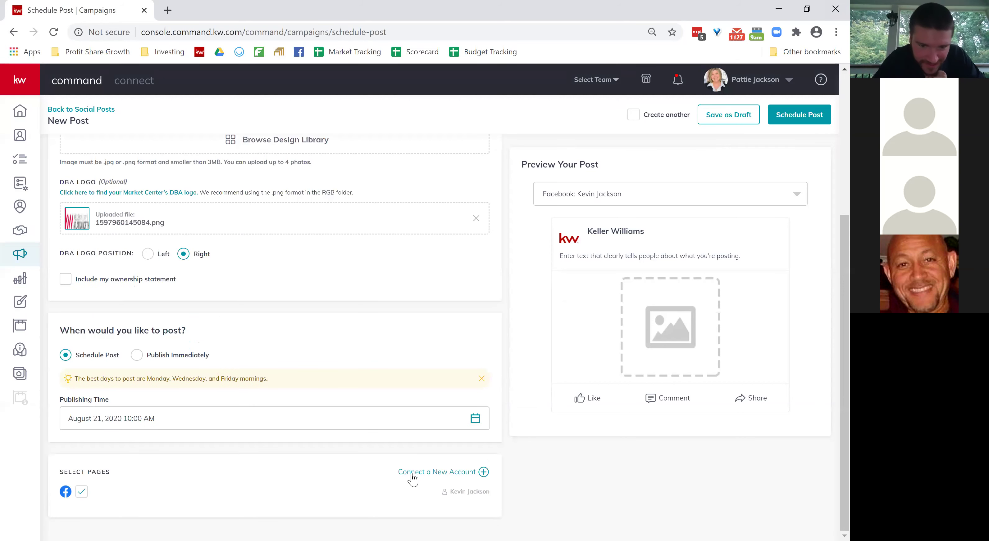
# Open the Connect a New Account window and close it again.
pyautogui.click(457, 472)
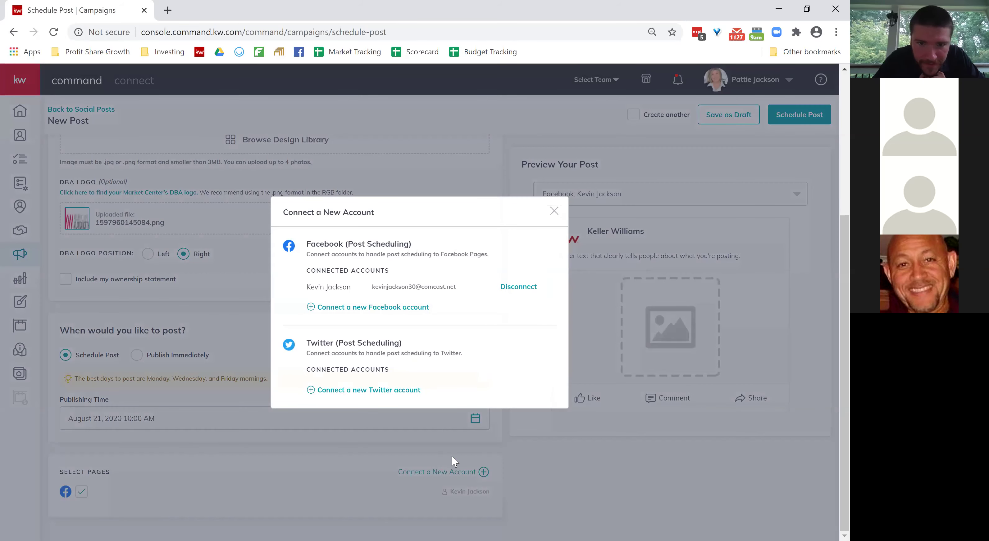
pyautogui.click(554, 211)
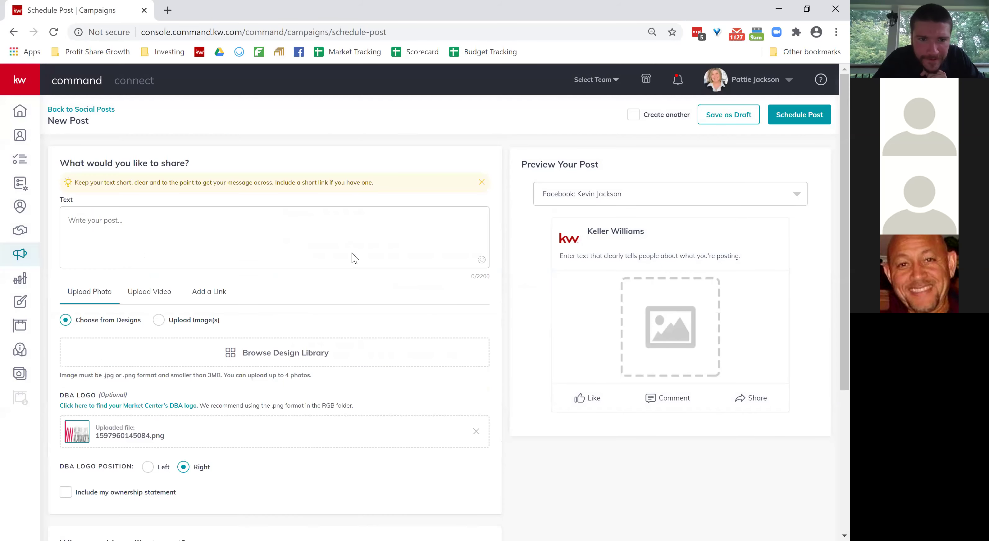
pyautogui.scroll(-3, 354, 258)
pyautogui.scroll(4, 355, 259)
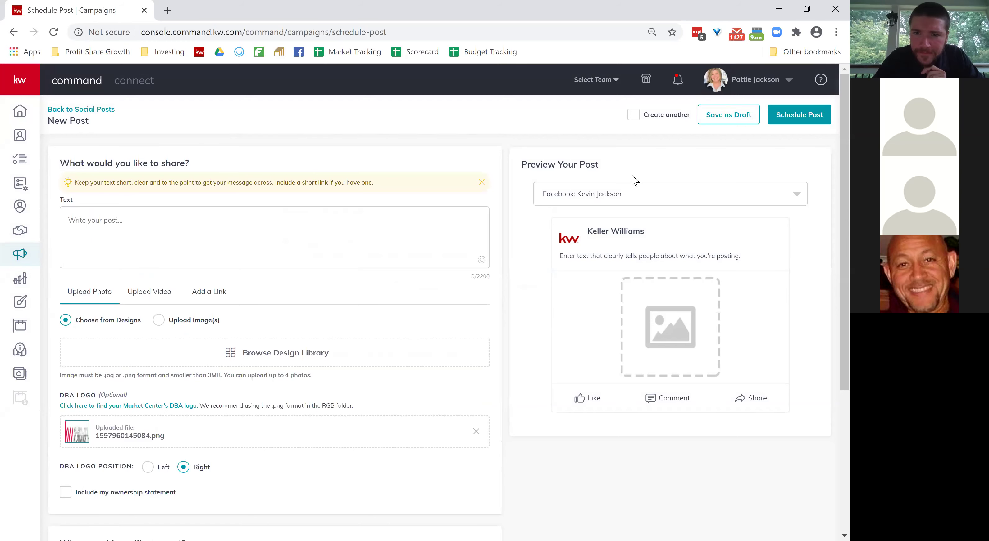
# Check the preview-as account dropdown, then dismiss the browser menu.
pyautogui.click(547, 197)
pyautogui.rightClick(547, 198)
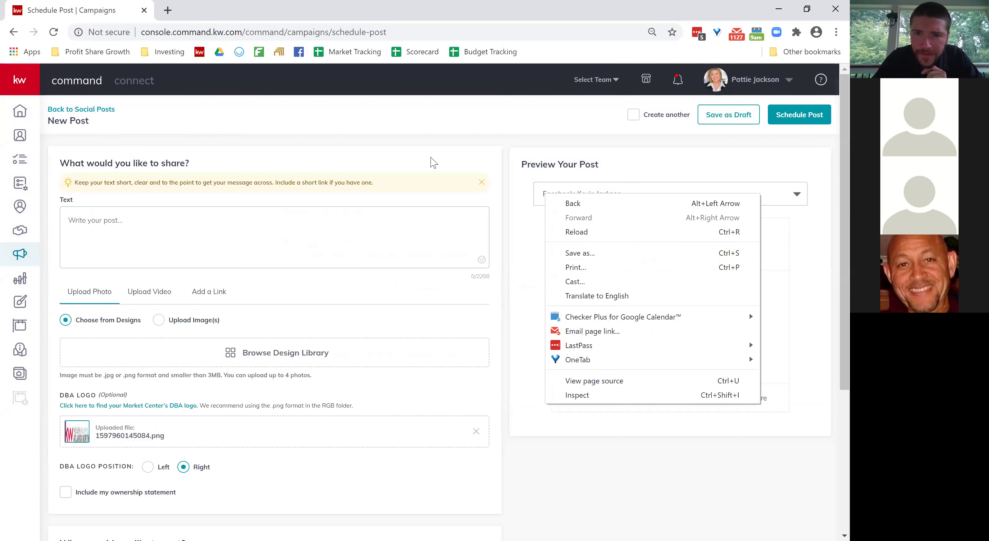
pyautogui.click(394, 148)
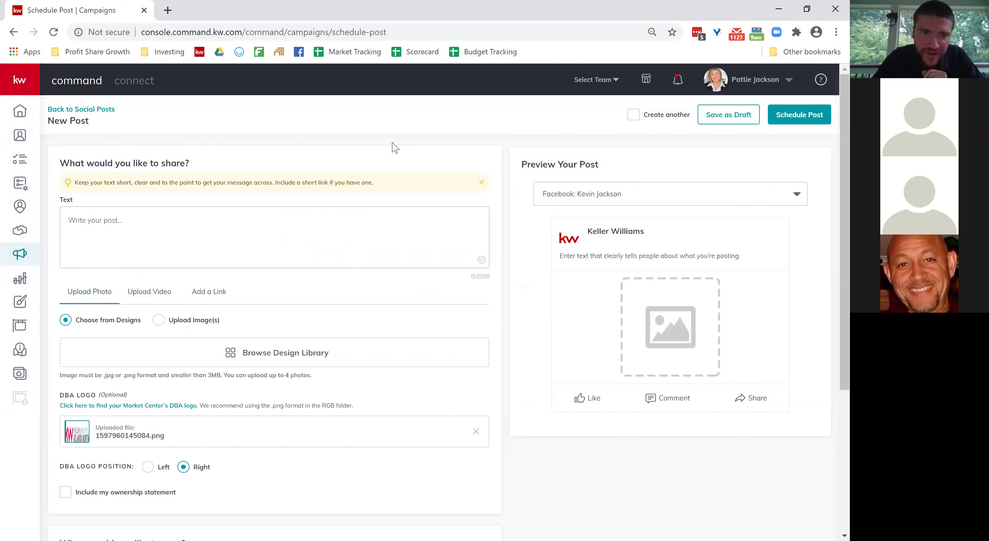
pyautogui.scroll(-5, 387, 225)
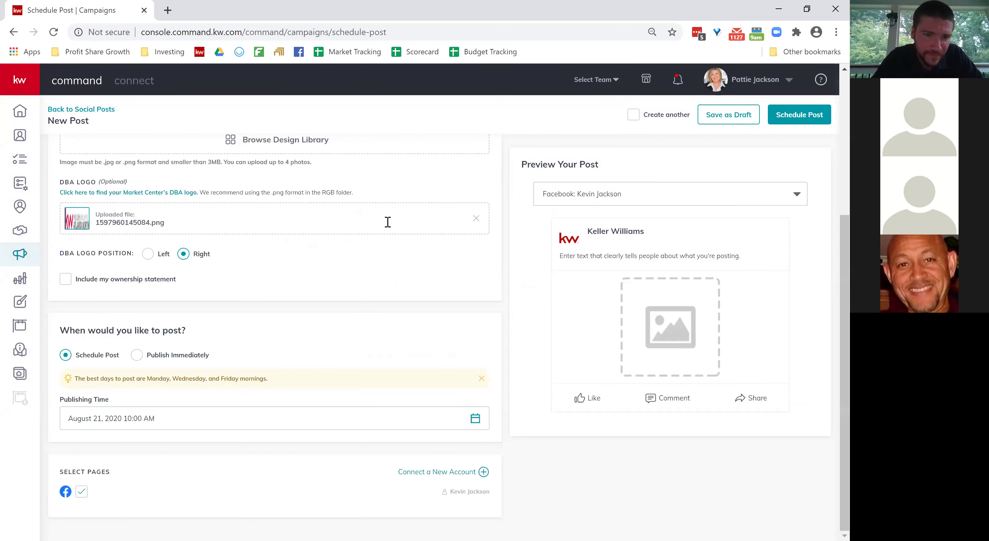
# Connect the Agent Career Opportunity and Keller Williams Atlanta North Facebook pages.
pyautogui.click(445, 473)
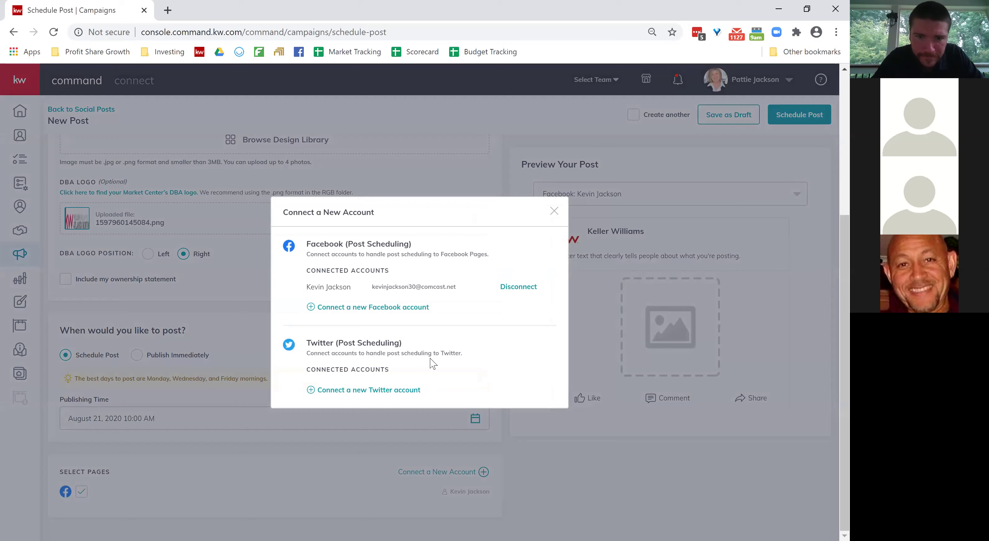
pyautogui.click(403, 308)
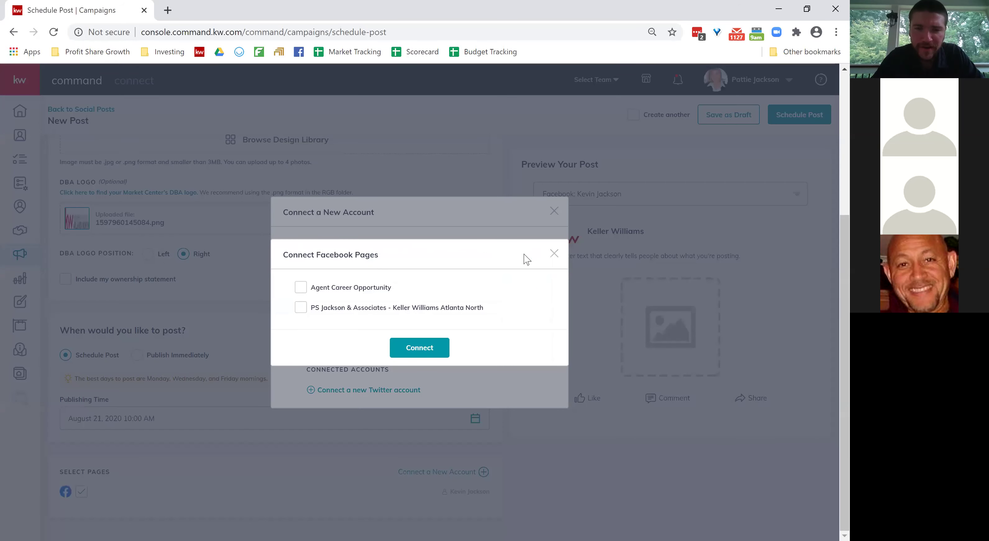
pyautogui.click(301, 288)
pyautogui.click(301, 308)
pyautogui.click(418, 348)
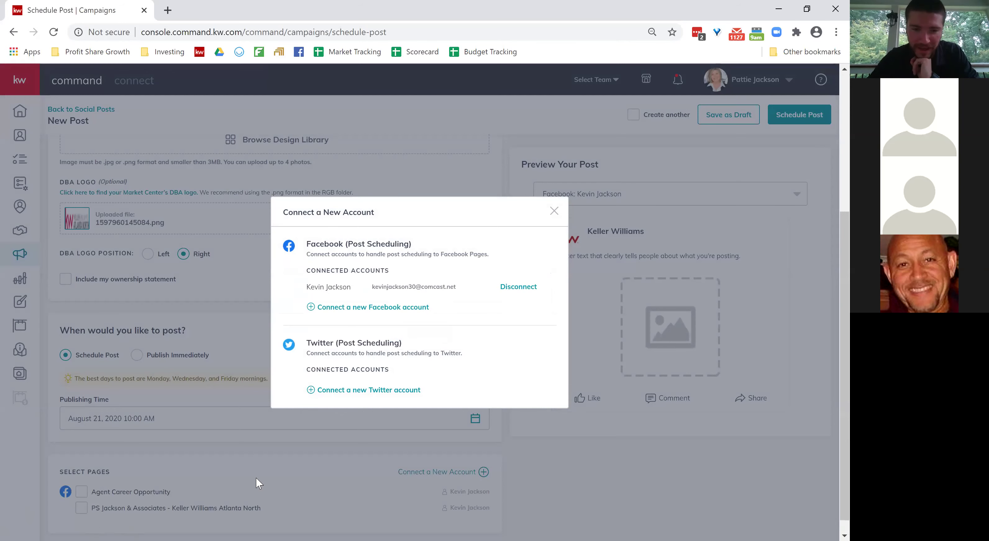
pyautogui.click(555, 213)
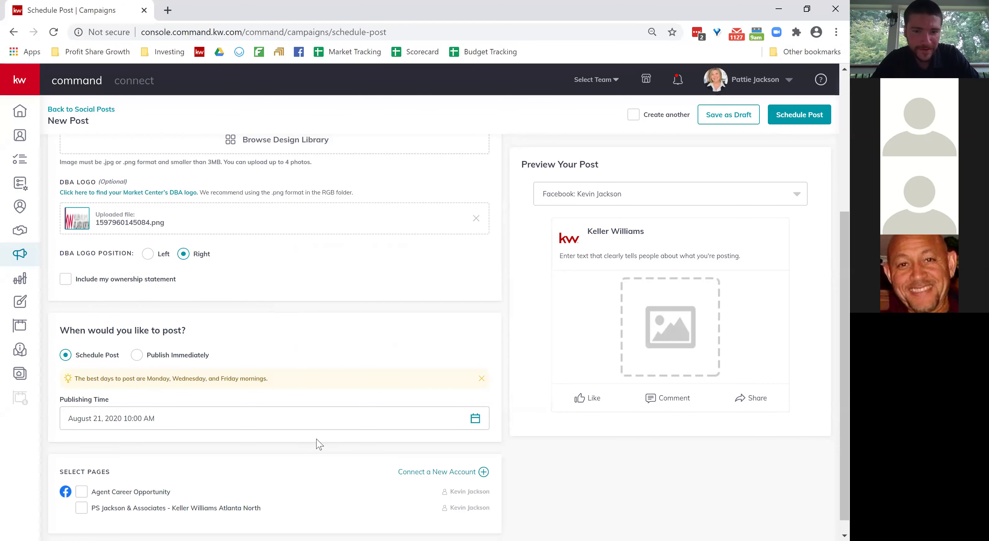
# Test the Select Pages checkboxes, ticking and unticking both Facebook pages.
pyautogui.scroll(-1, 219, 463)
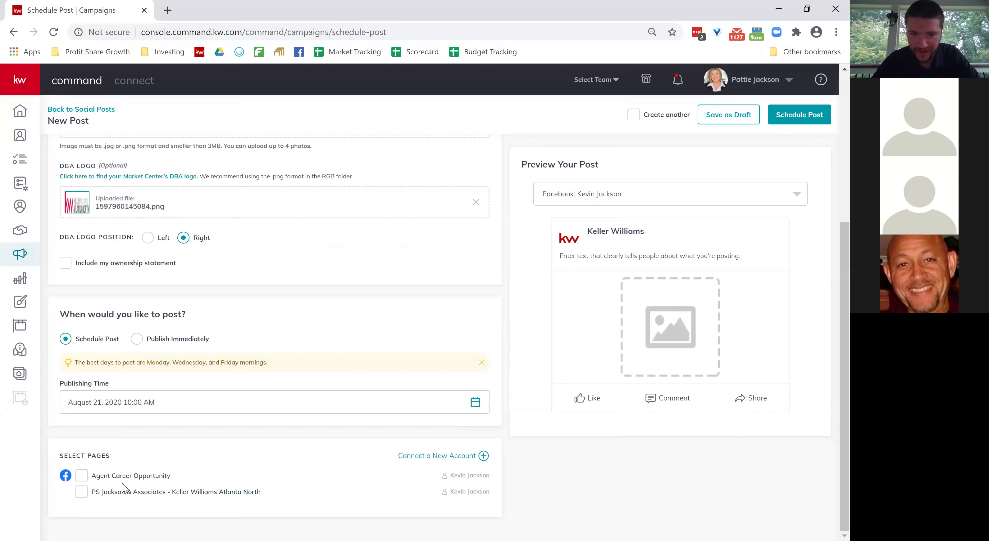
pyautogui.click(82, 477)
pyautogui.click(82, 493)
pyautogui.click(82, 493)
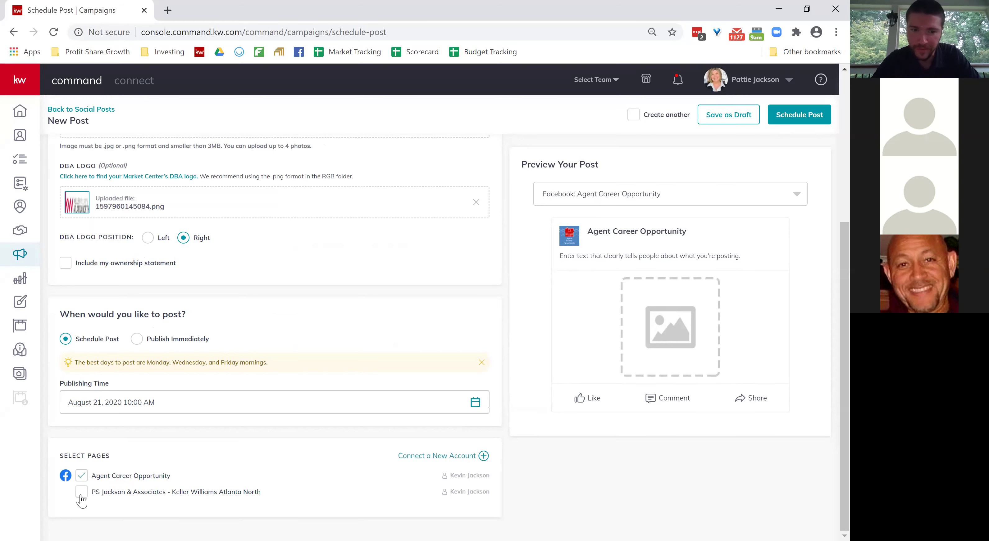
pyautogui.click(82, 477)
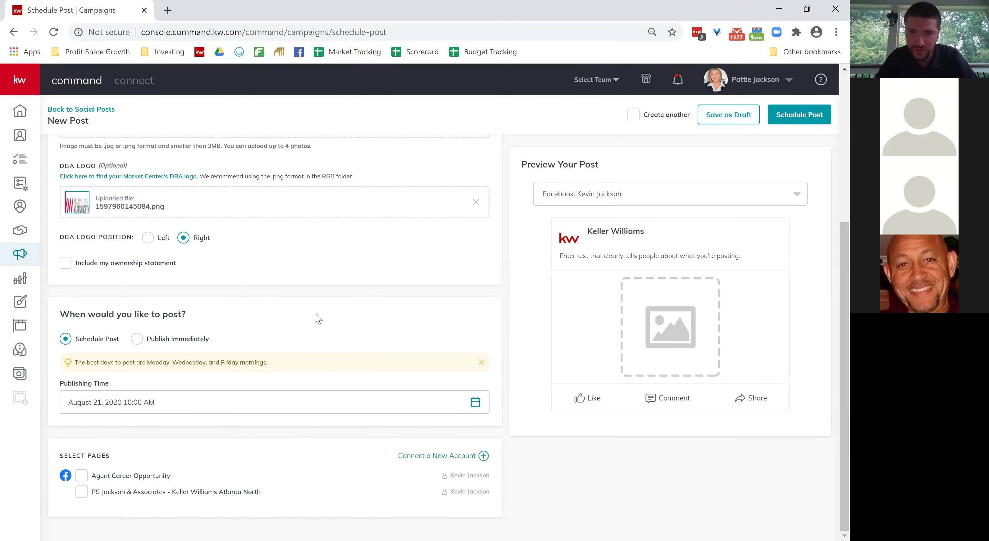
pyautogui.scroll(5, 318, 319)
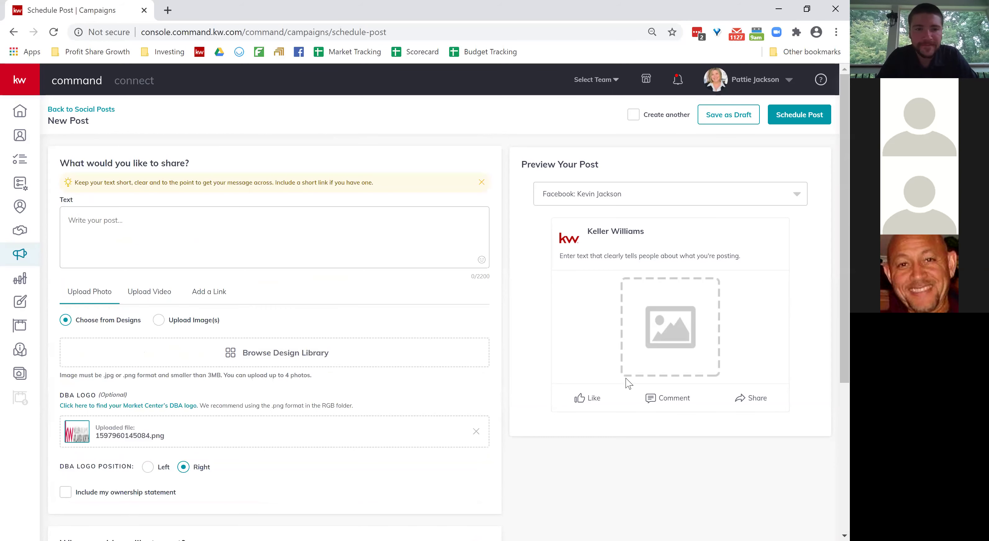
pyautogui.scroll(-1, 303, 206)
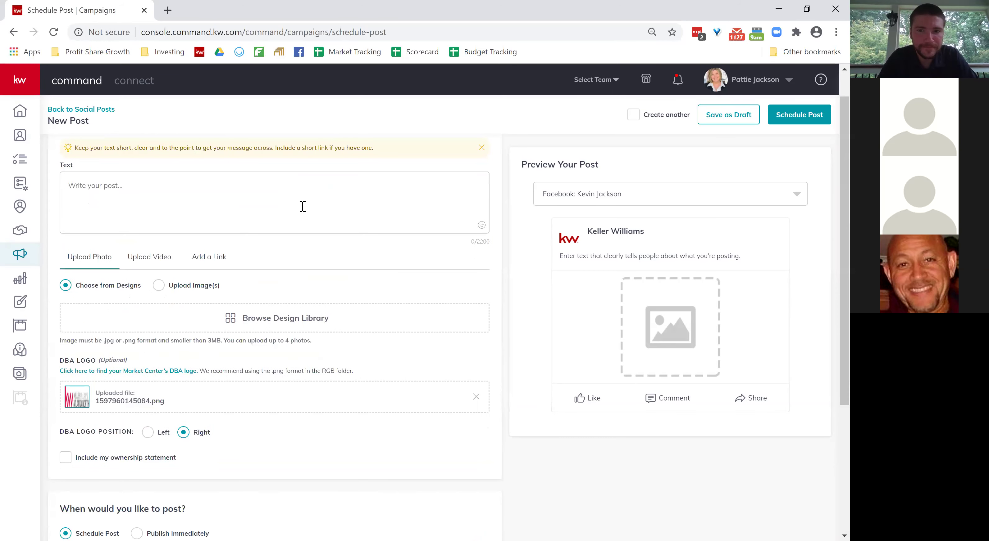
pyautogui.scroll(-5, 235, 198)
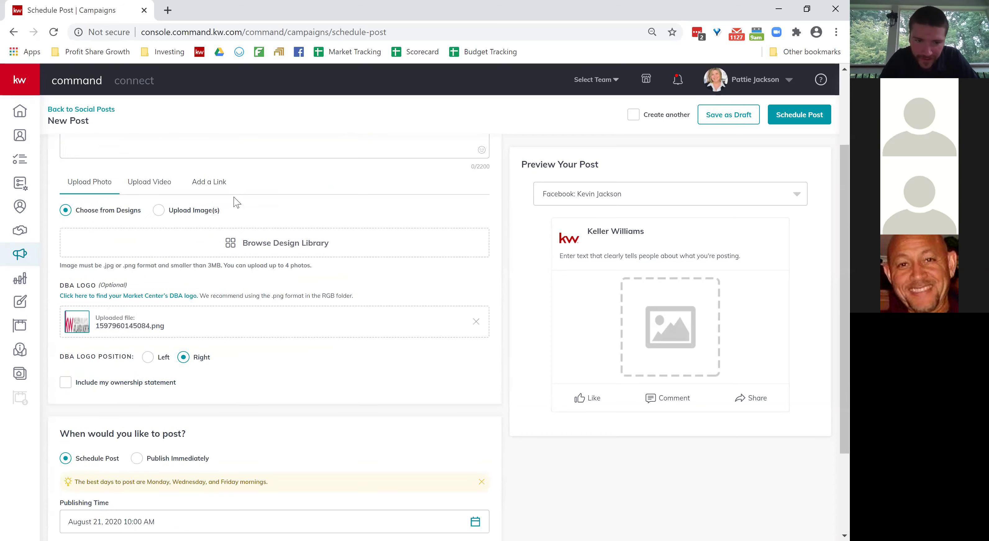
pyautogui.scroll(6, 235, 200)
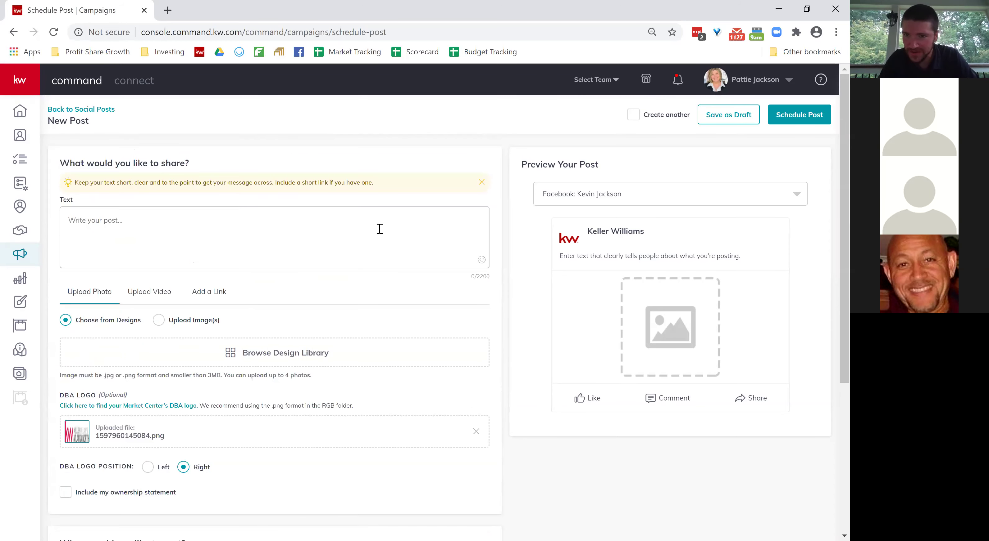
pyautogui.scroll(-4, 380, 227)
pyautogui.scroll(4, 379, 232)
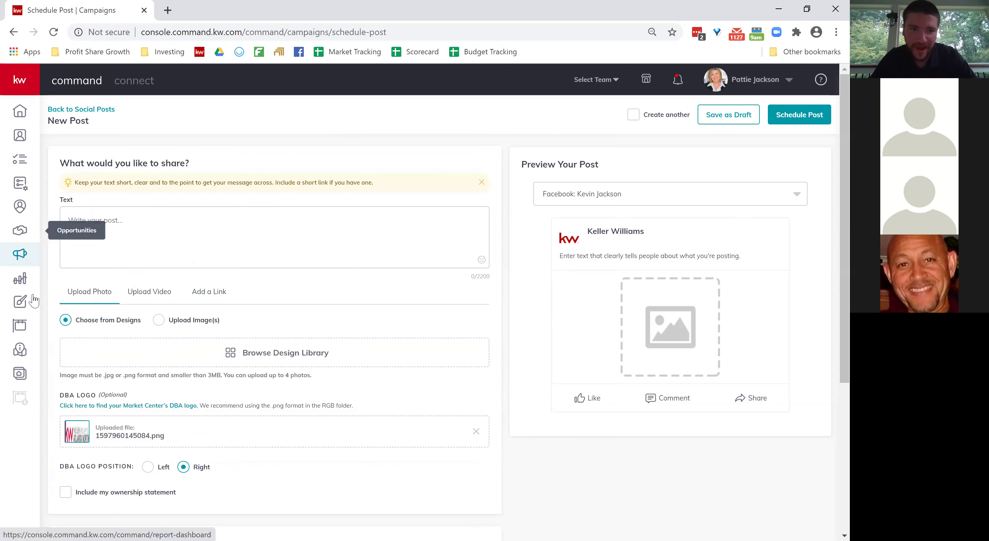
pyautogui.moveTo(21, 215)
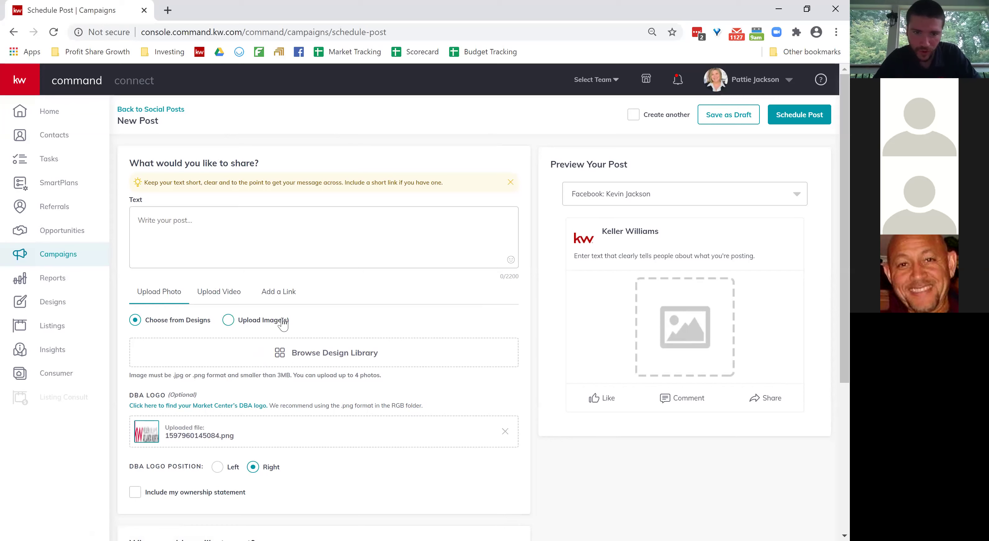
pyautogui.click(265, 322)
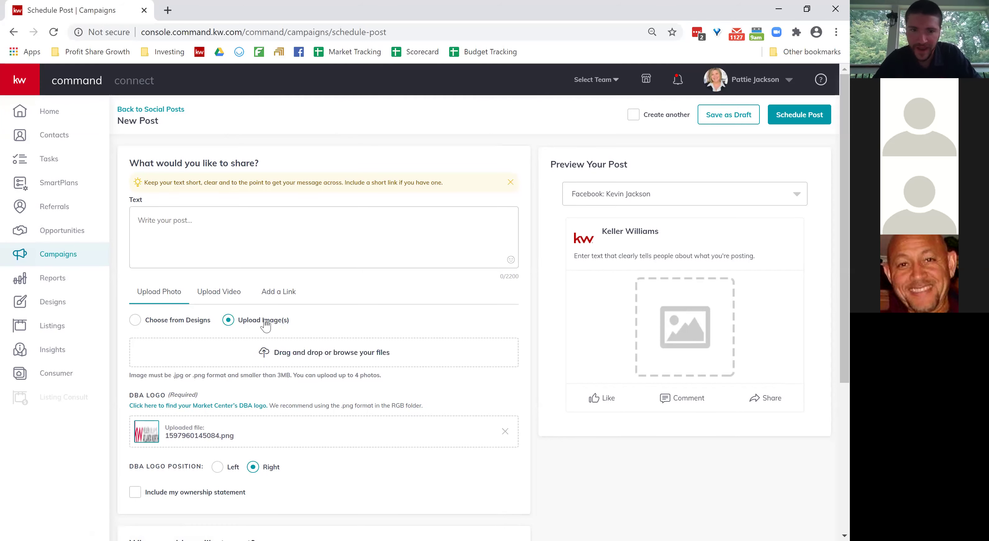
pyautogui.click(135, 320)
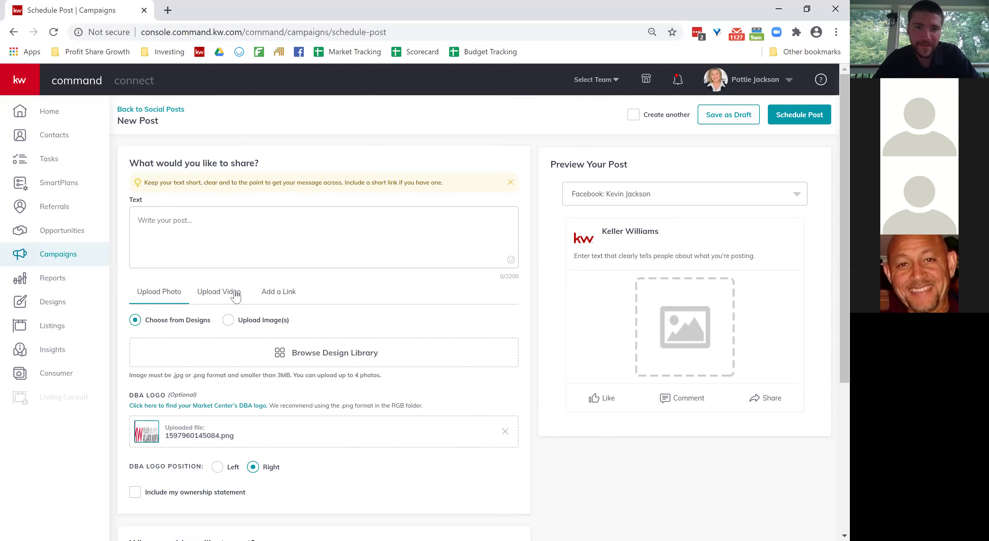
pyautogui.click(224, 296)
pyautogui.click(282, 295)
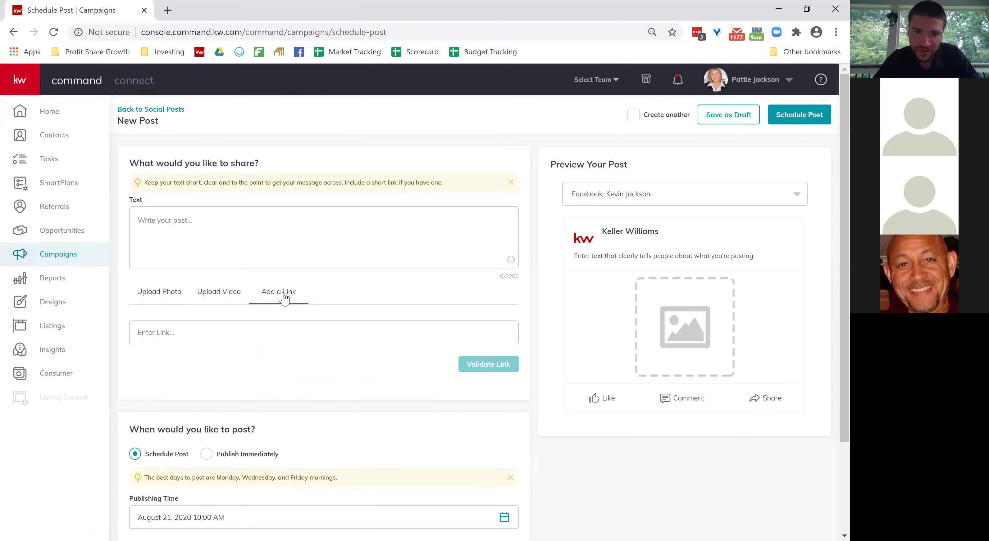
pyautogui.click(161, 297)
pyautogui.scroll(-2, 261, 314)
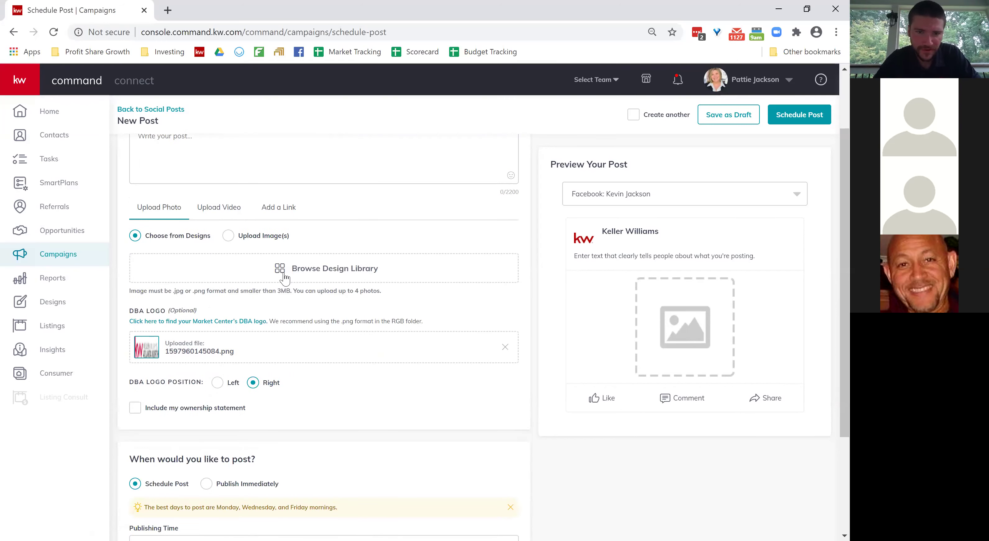
pyautogui.click(338, 279)
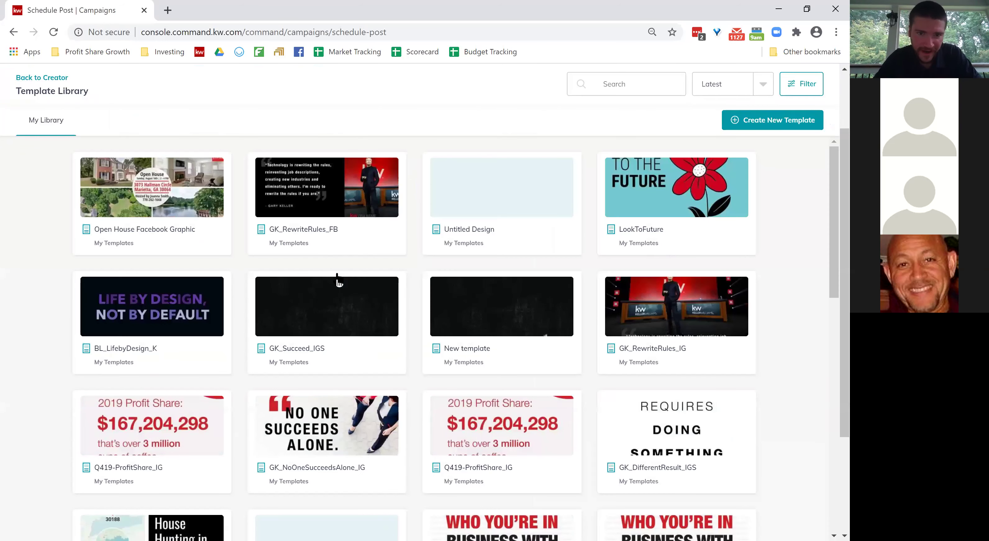
pyautogui.scroll(-5, 338, 282)
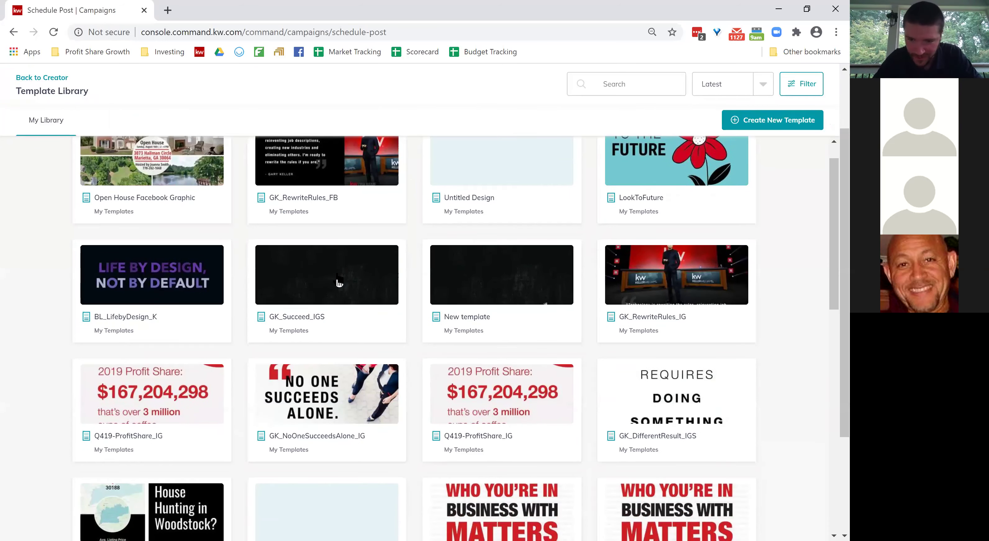
pyautogui.scroll(-10, 338, 279)
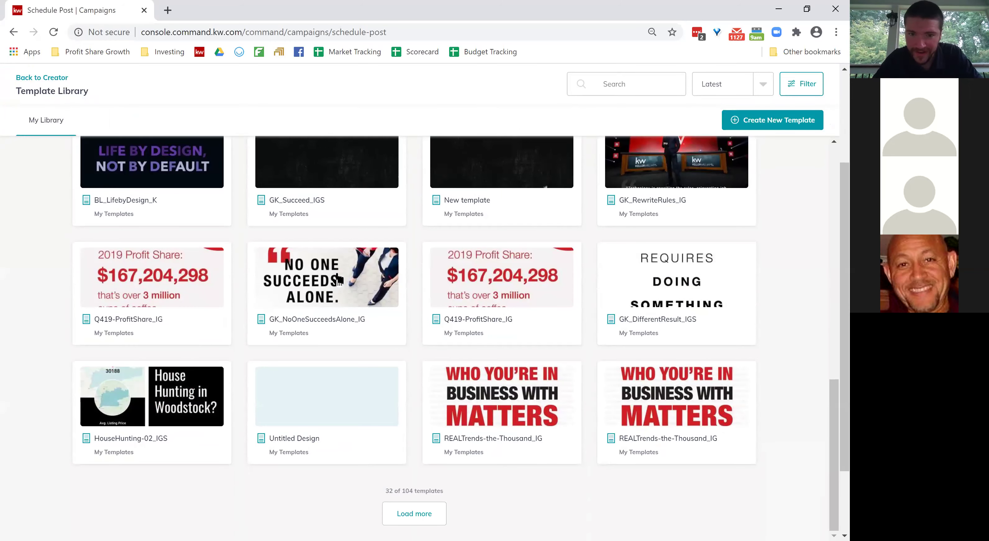
pyautogui.scroll(1, 338, 280)
pyautogui.scroll(4, 337, 280)
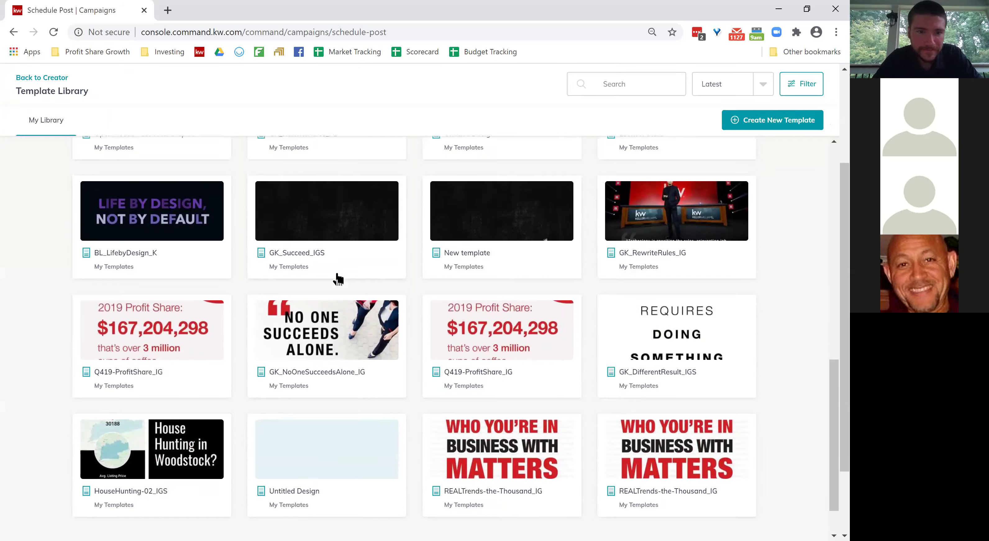
pyautogui.scroll(9, 338, 279)
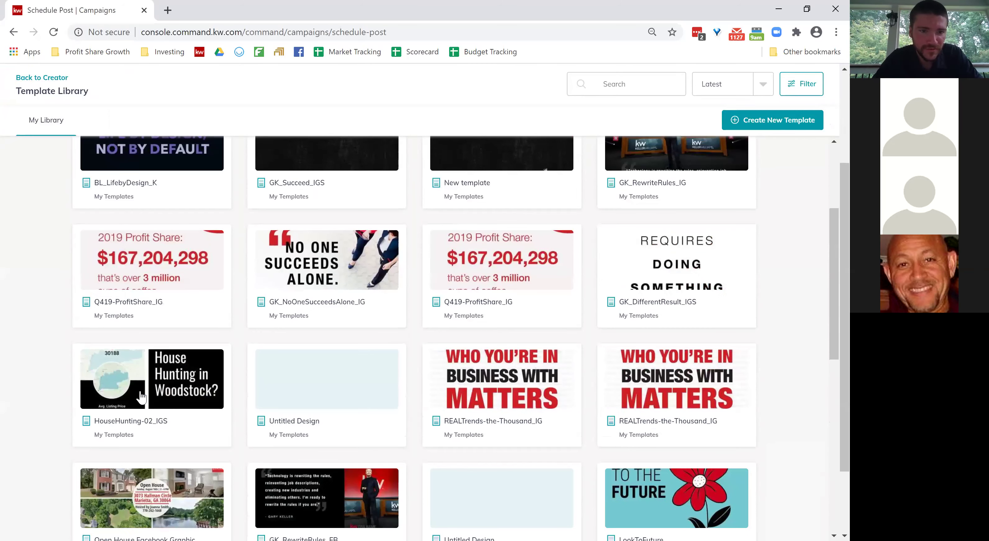
pyautogui.click(148, 389)
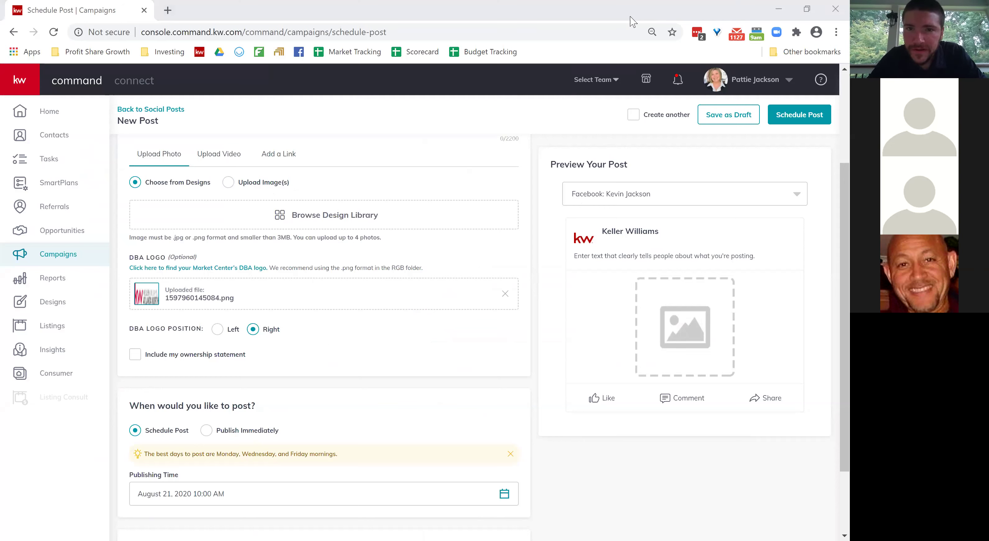
# Load the Command dashboard in a new browser tab.
pyautogui.click(168, 11)
pyautogui.write('com')
pyautogui.press('Down')
pyautogui.press('Down')
pyautogui.press('Return')
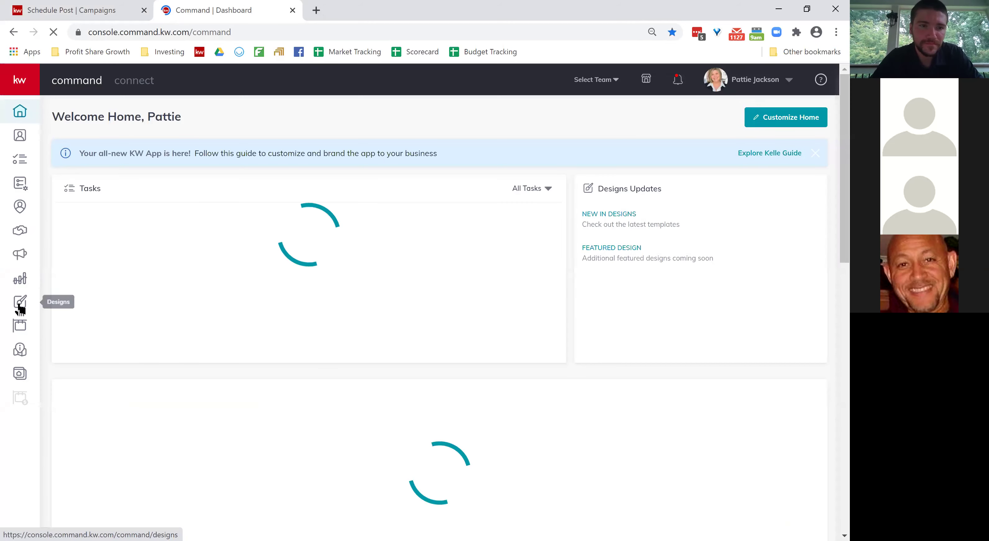
# Browse Designs, open HouseHunting-02_IGS, then return to the template library.
pyautogui.click(20, 306)
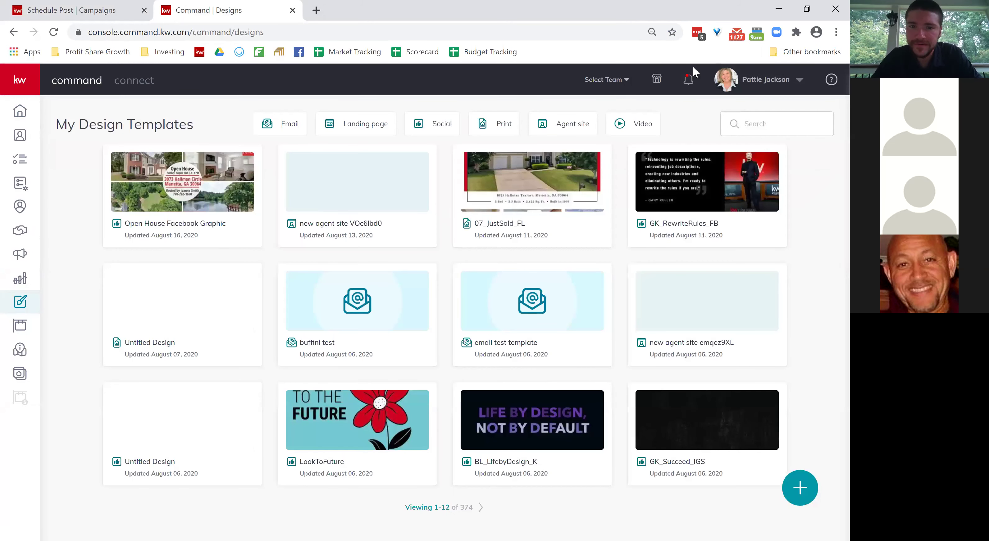
pyautogui.click(479, 509)
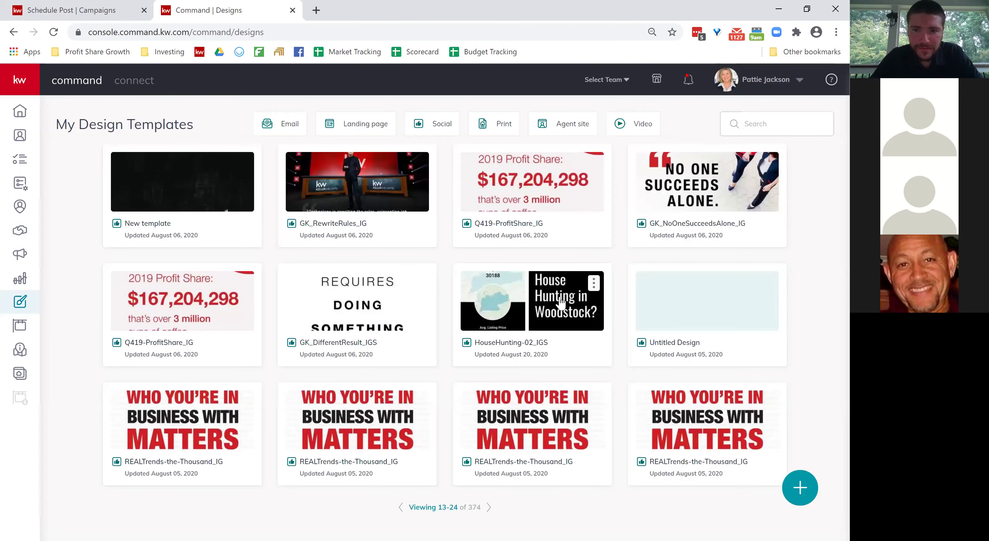
pyautogui.click(561, 303)
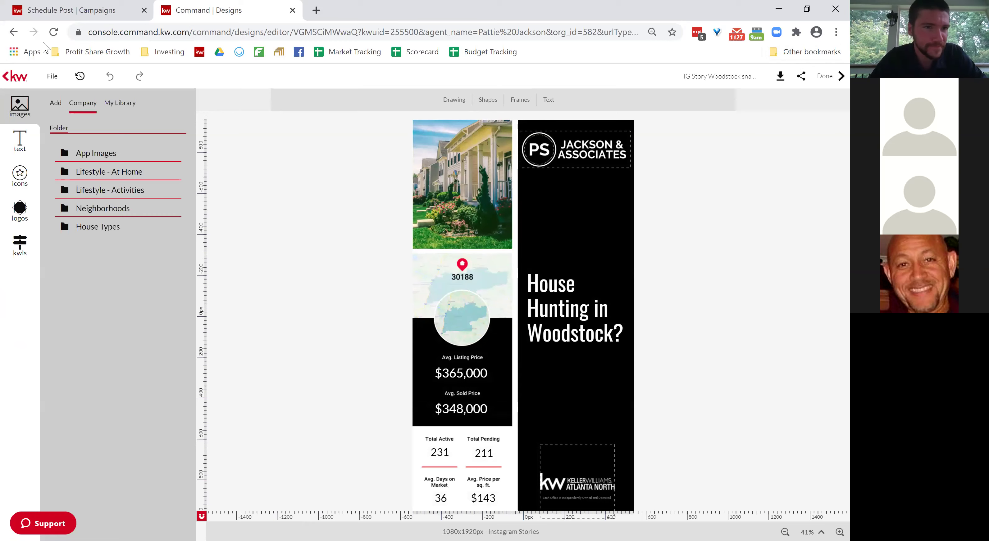
pyautogui.click(8, 78)
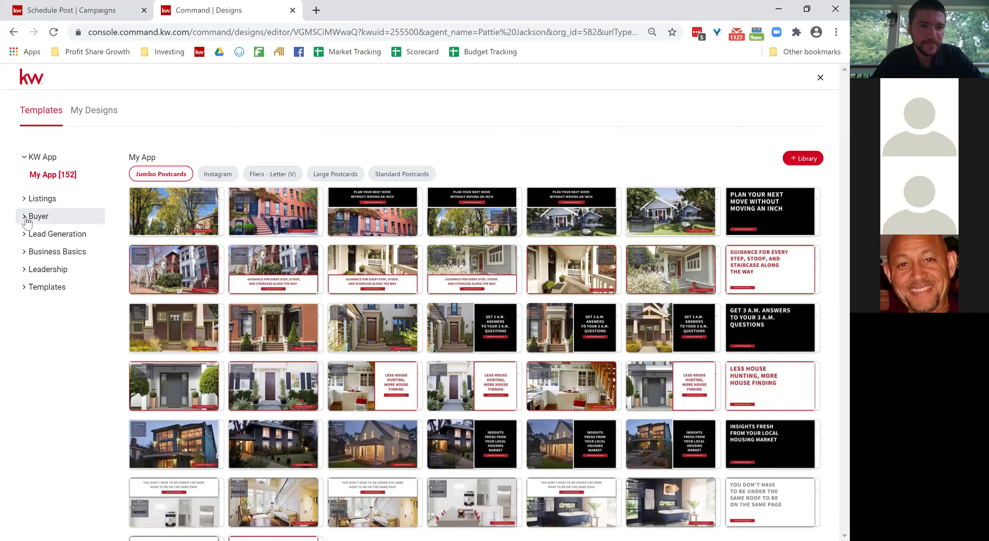
# Start a design from the I ❤ KW 06_No1_FB template and download it as JPEG.
pyautogui.click(26, 237)
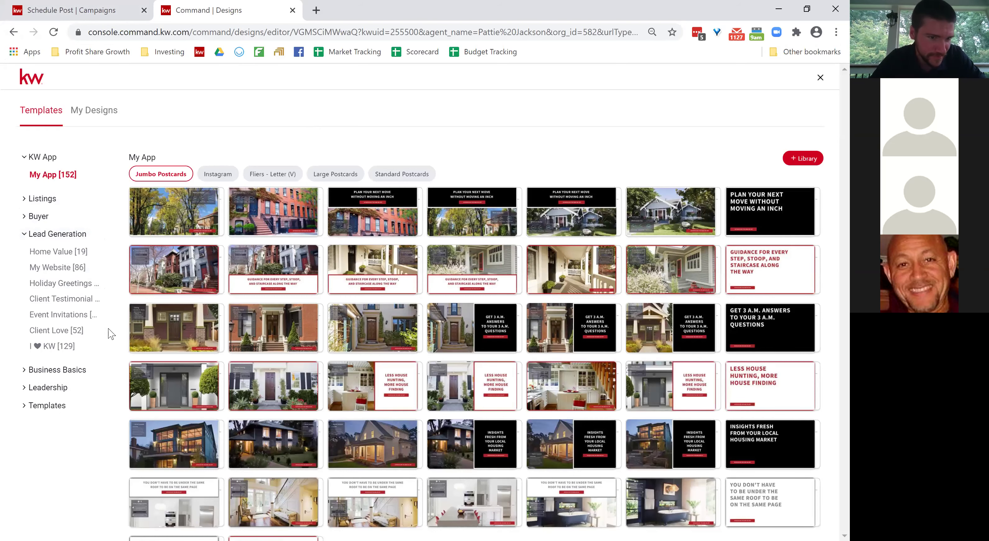
pyautogui.click(69, 347)
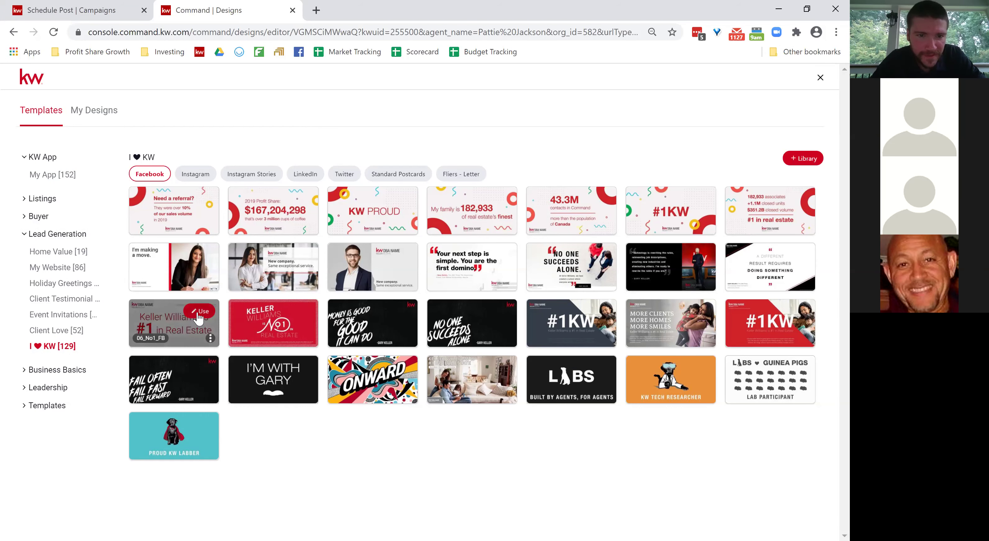
pyautogui.click(198, 312)
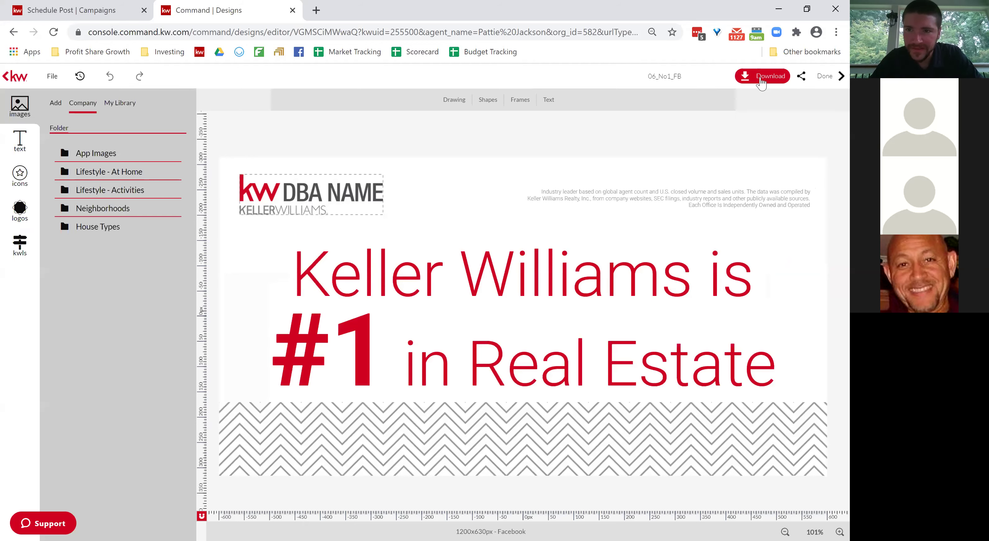
pyautogui.click(760, 83)
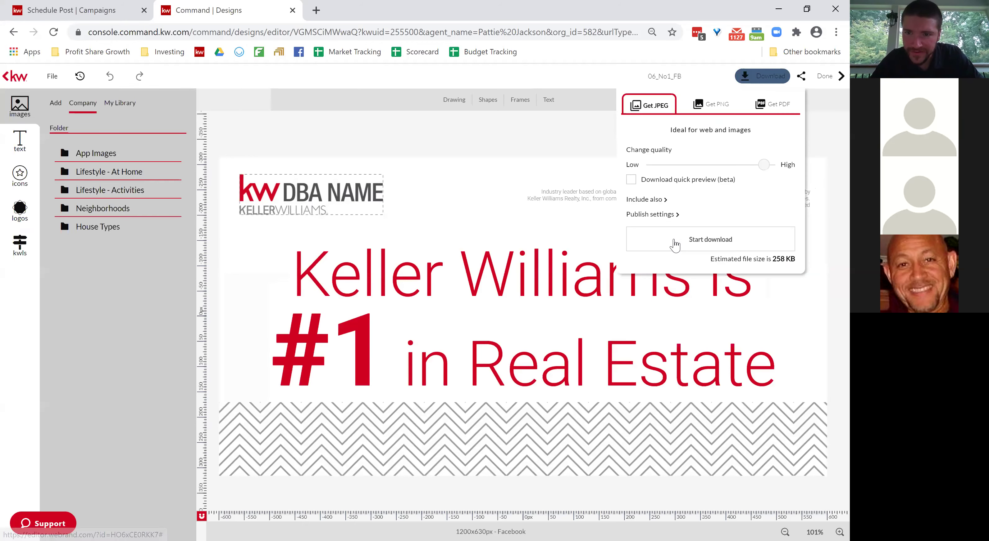
pyautogui.click(674, 245)
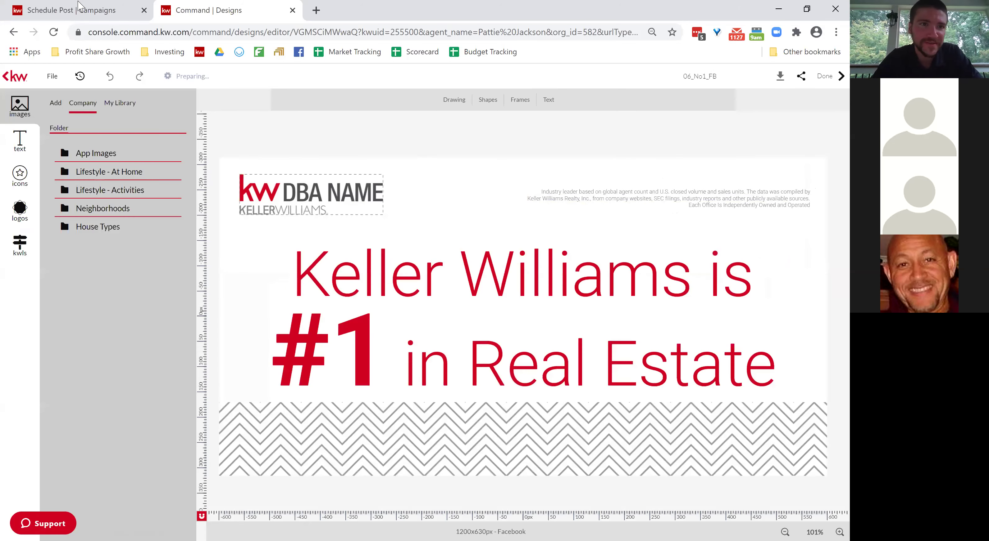
pyautogui.click(57, 8)
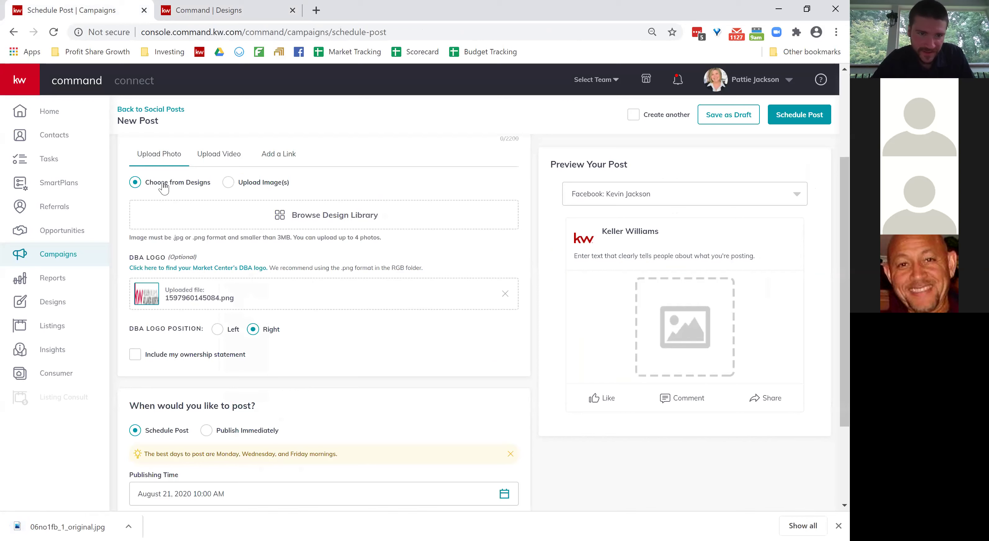
# Upload 06no1fb_1_original.jpg as the post image, cropped Wide (1.91:1).
pyautogui.click(254, 184)
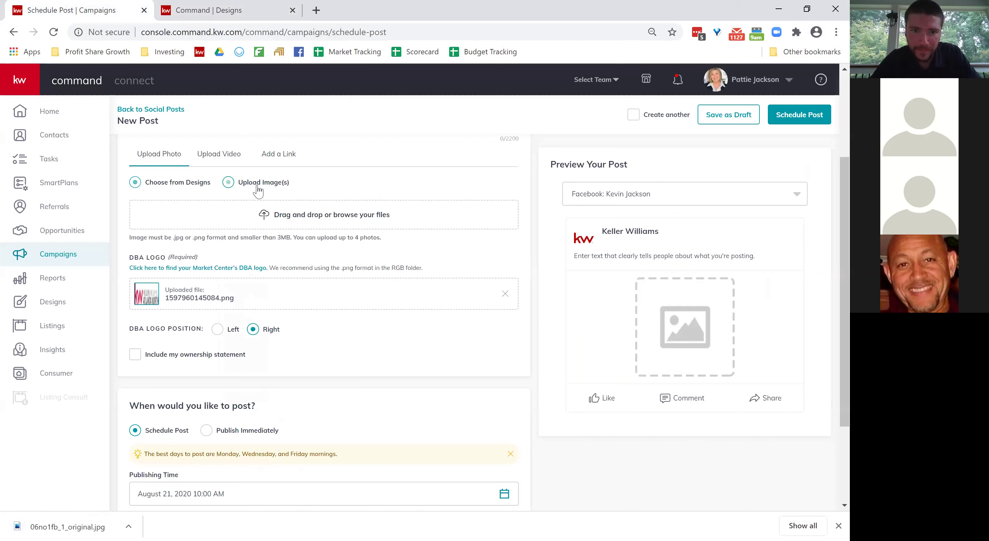
pyautogui.moveTo(80, 527); pyautogui.dragTo(304, 216)
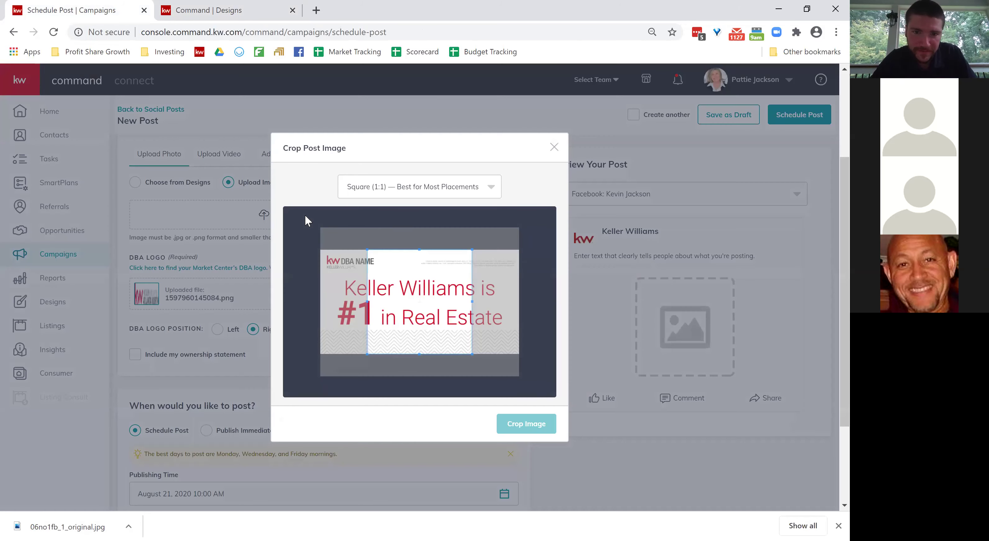
pyautogui.click(425, 188)
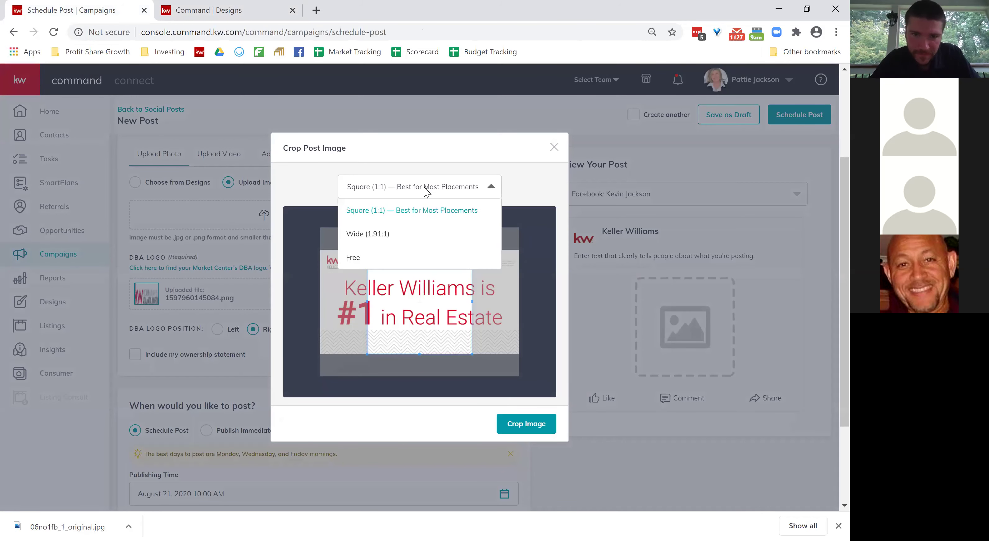
pyautogui.click(384, 235)
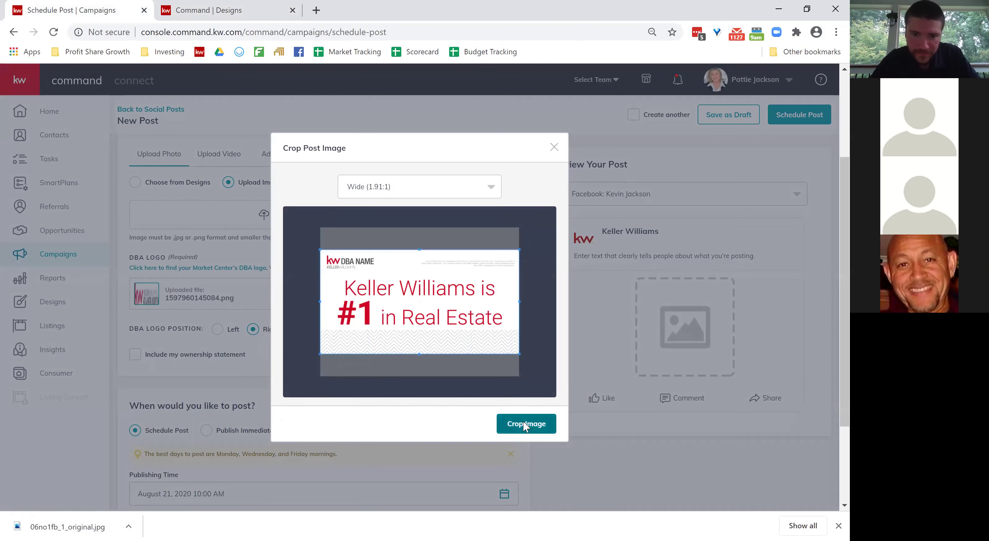
pyautogui.click(522, 424)
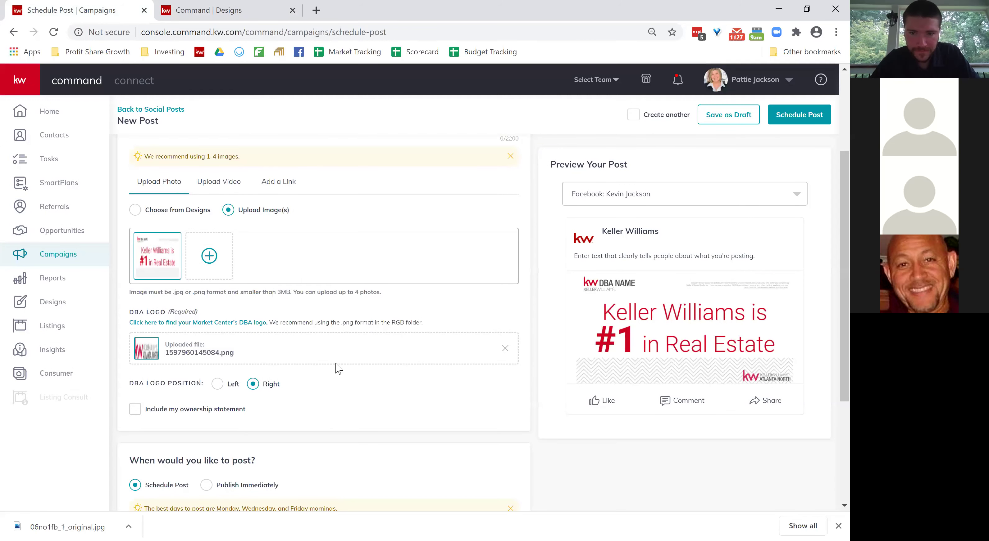
pyautogui.scroll(2, 337, 368)
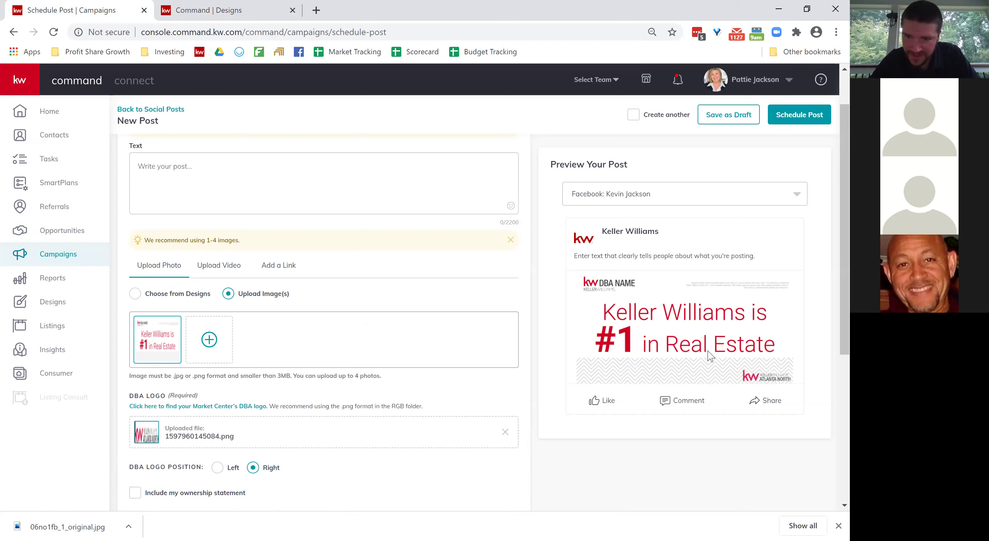
# Switch the DBA logo position Left then Right, and remove the uploaded DBA logo.
pyautogui.click(206, 181)
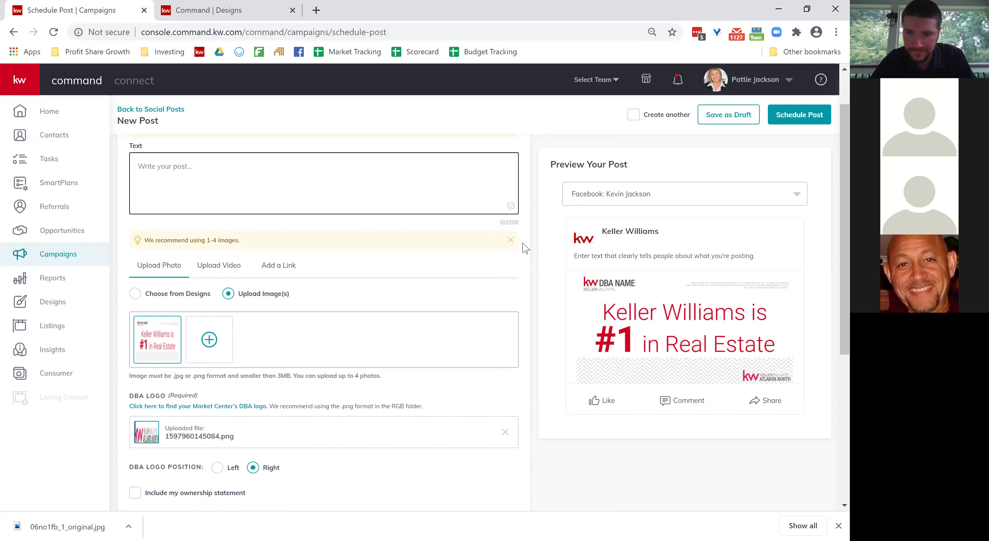
pyautogui.scroll(-3, 405, 312)
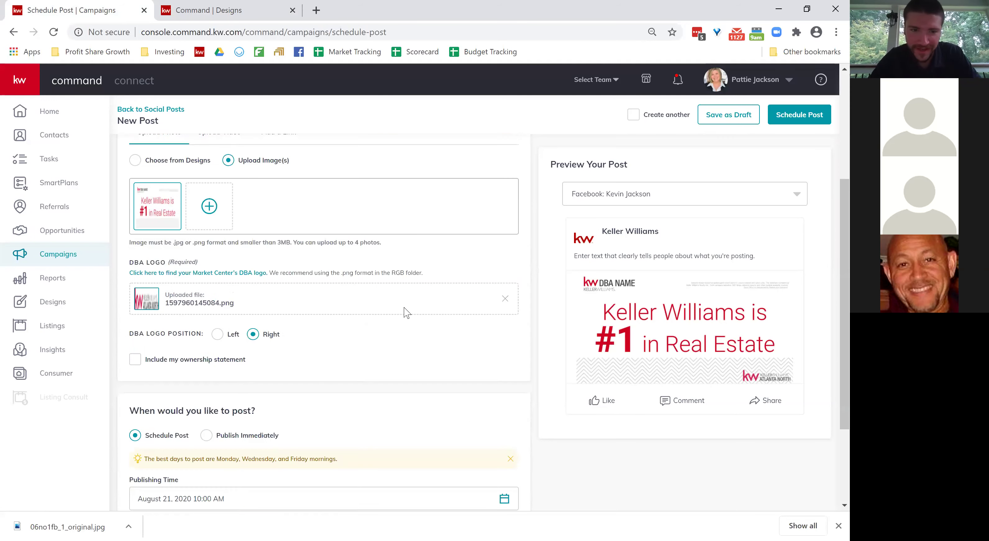
pyautogui.scroll(-3, 407, 313)
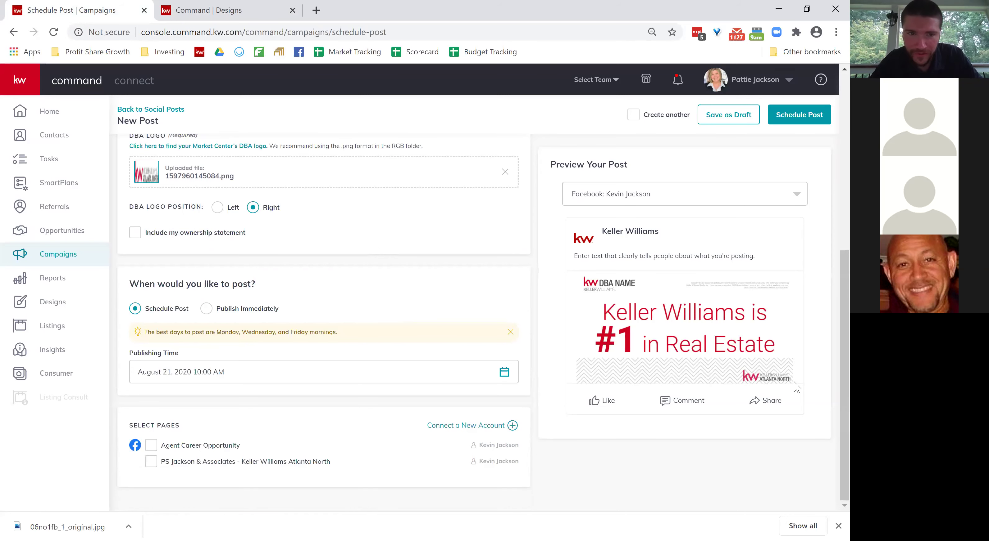
pyautogui.scroll(2, 457, 323)
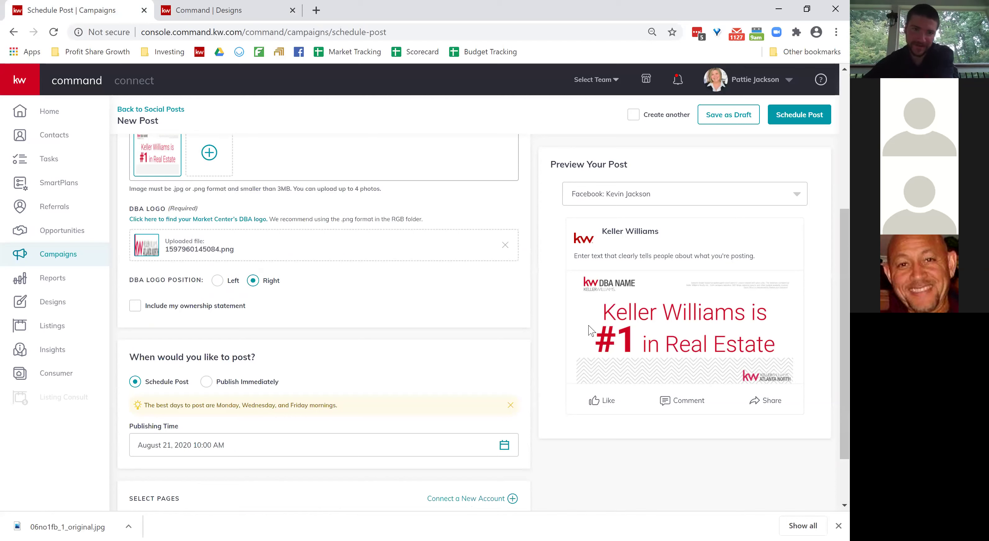
pyautogui.click(218, 281)
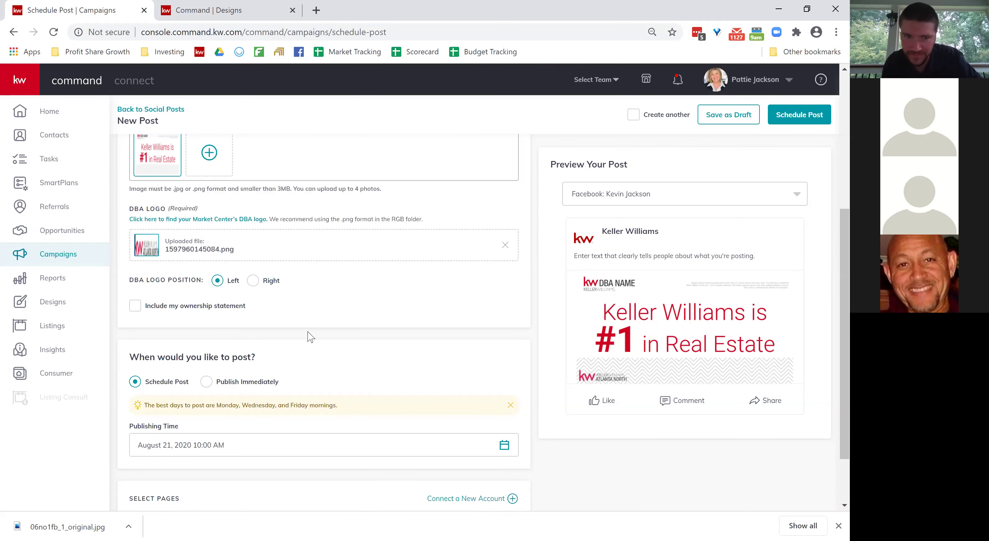
pyautogui.click(251, 282)
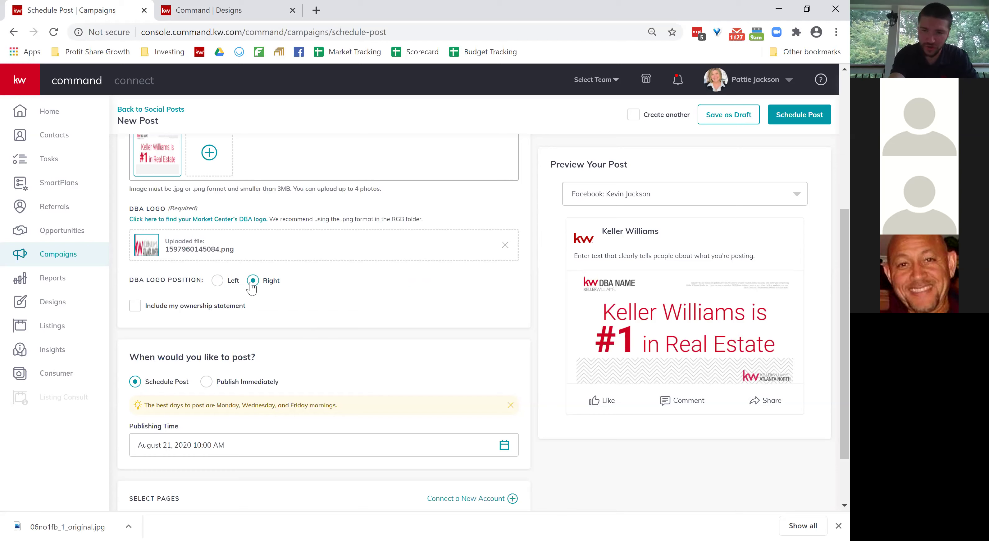
pyautogui.click(505, 245)
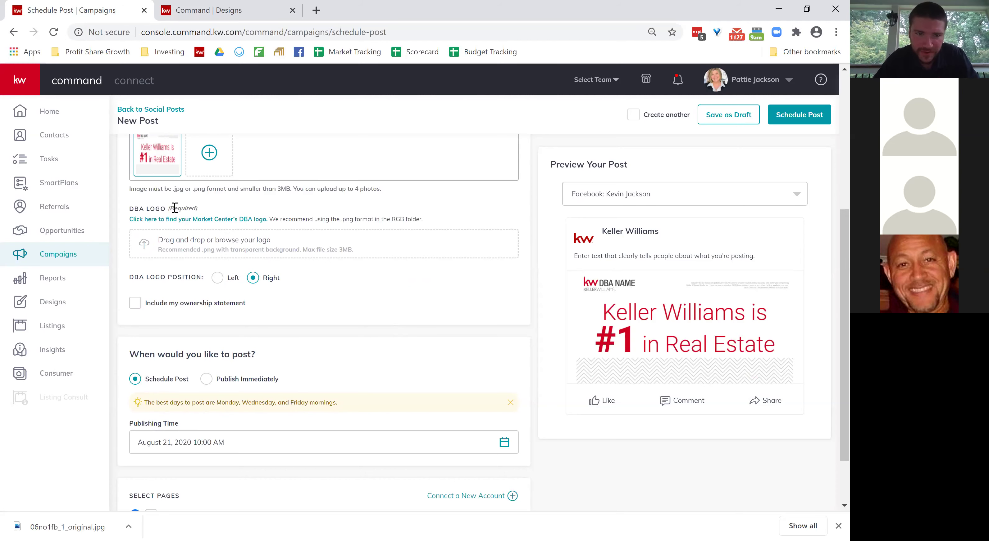
# Set publishing to August 25, 2020 and select the Keller Williams Atlanta North page.
pyautogui.moveTo(170, 209); pyautogui.dragTo(198, 209)
pyautogui.click(379, 289)
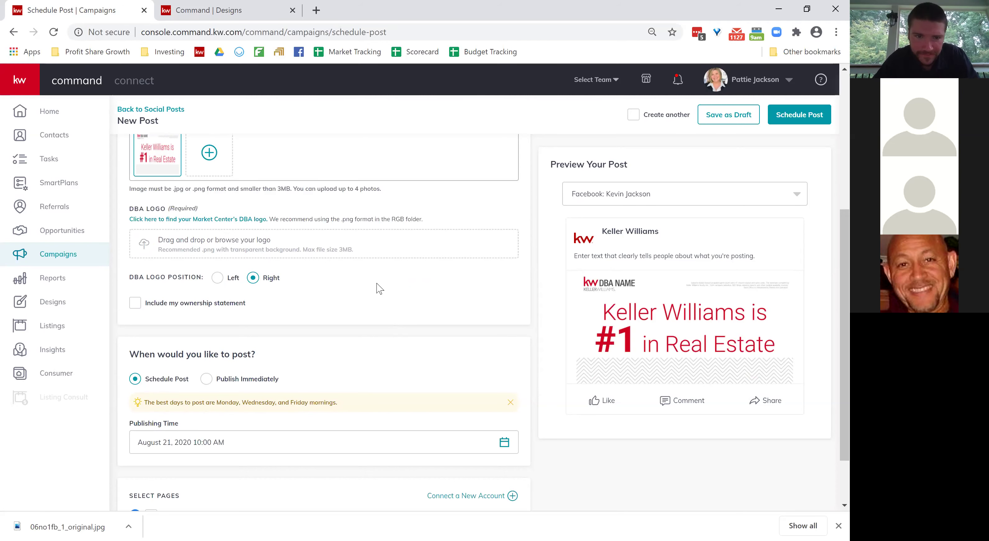
pyautogui.scroll(-2, 379, 289)
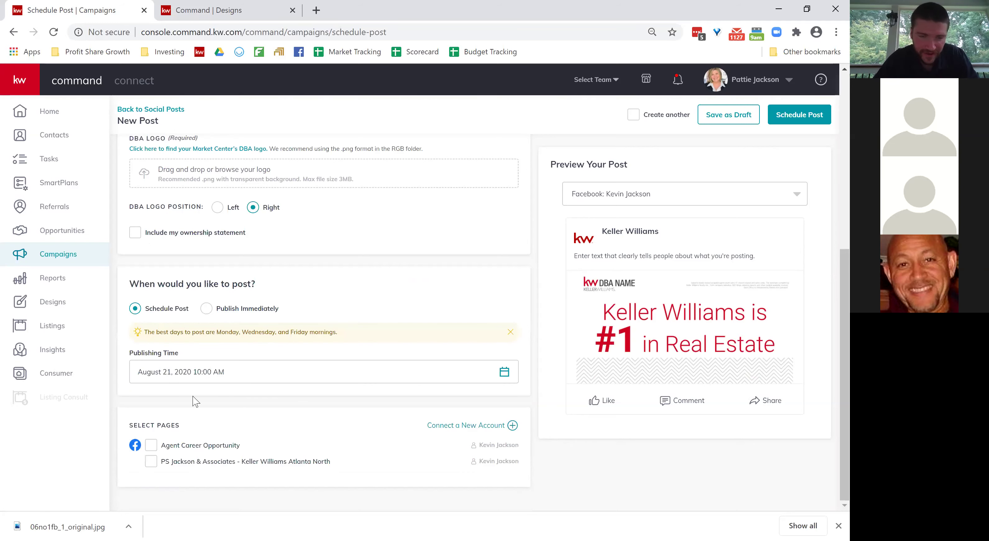
pyautogui.click(212, 377)
pyautogui.scroll(-2, 221, 417)
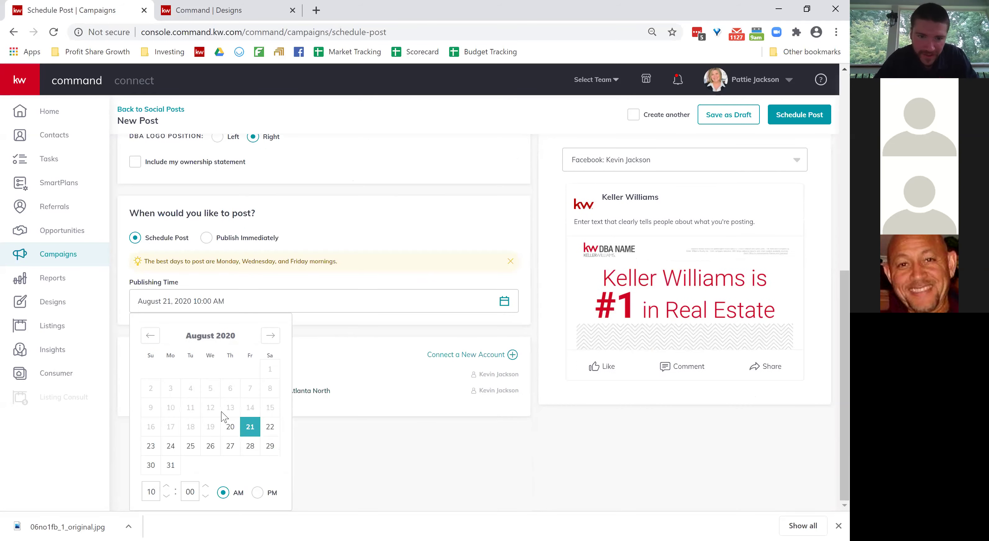
pyautogui.click(191, 448)
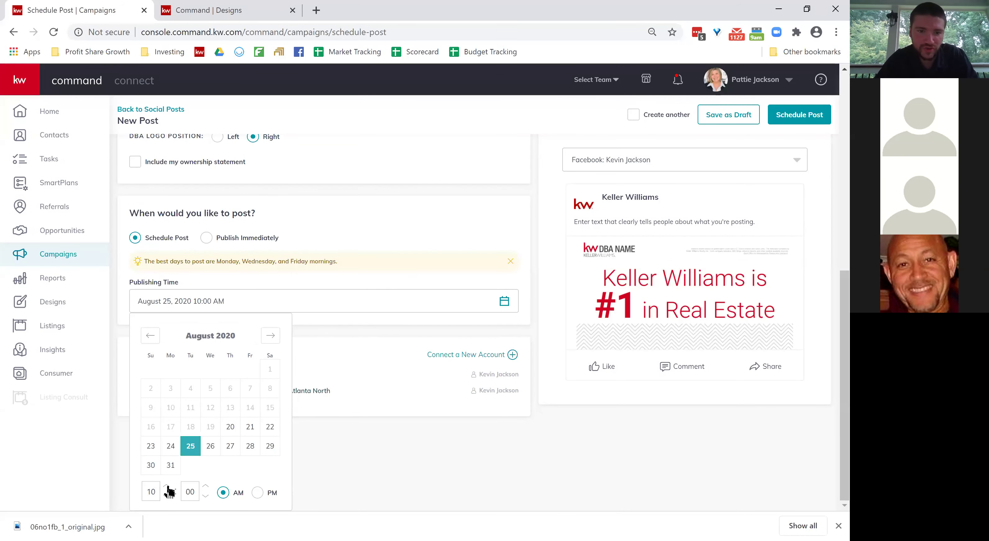
pyautogui.click(376, 463)
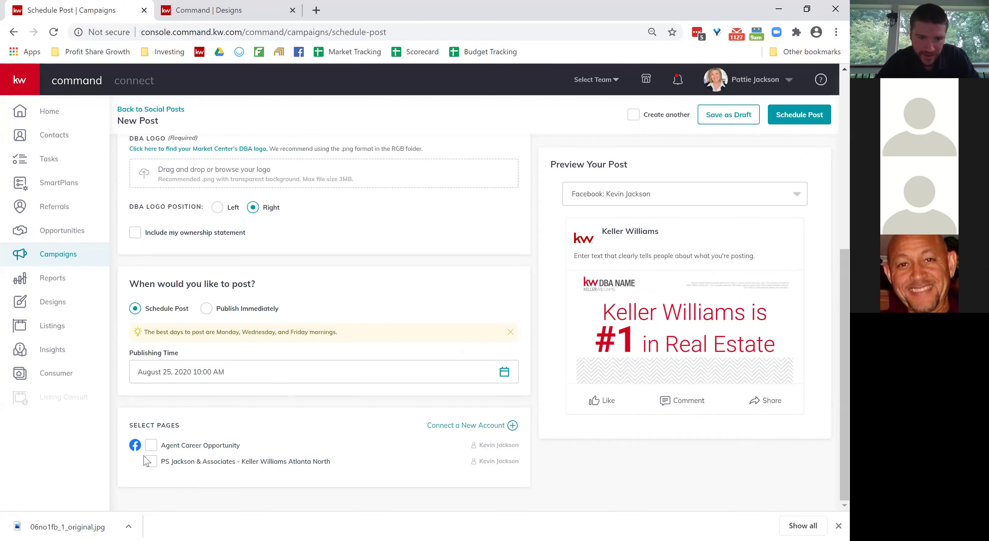
pyautogui.click(152, 465)
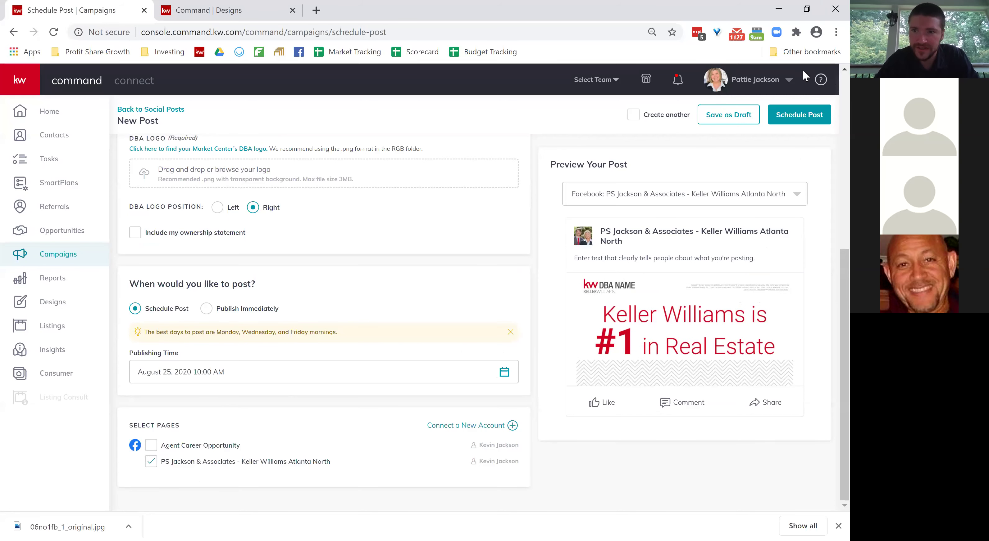
pyautogui.click(798, 116)
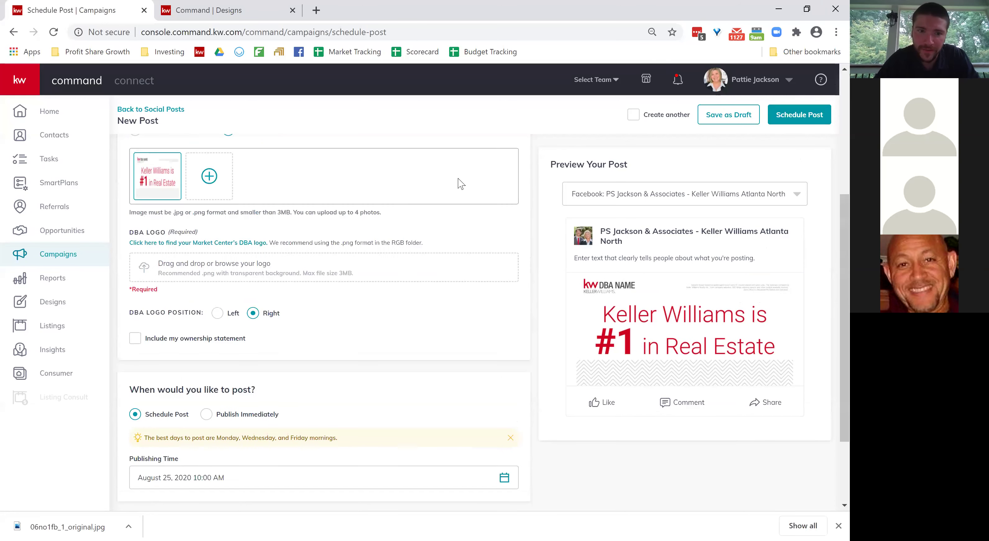
# Upload the 172x48 logo from Pictures › LOGOS › KW Logos as the DBA logo.
pyautogui.scroll(1, 340, 314)
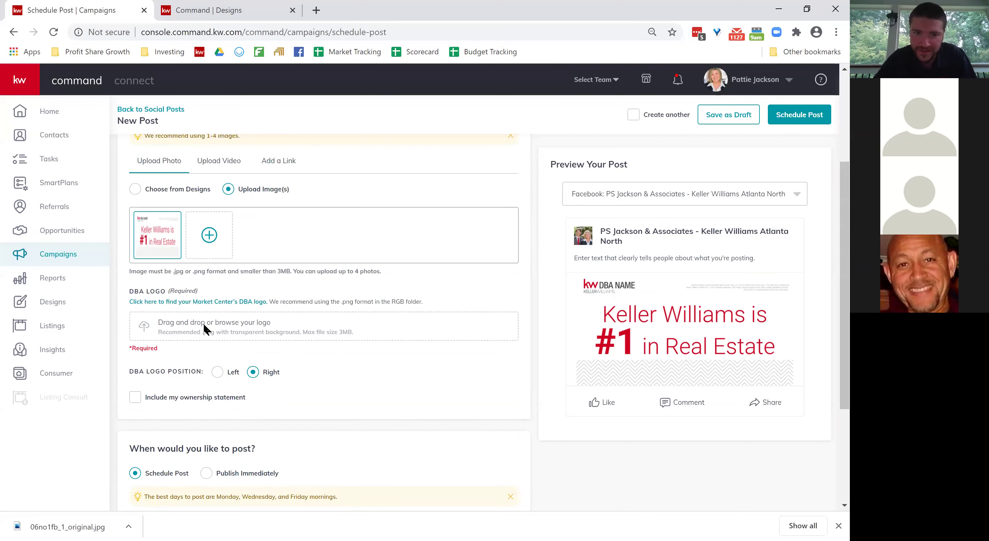
pyautogui.click(203, 328)
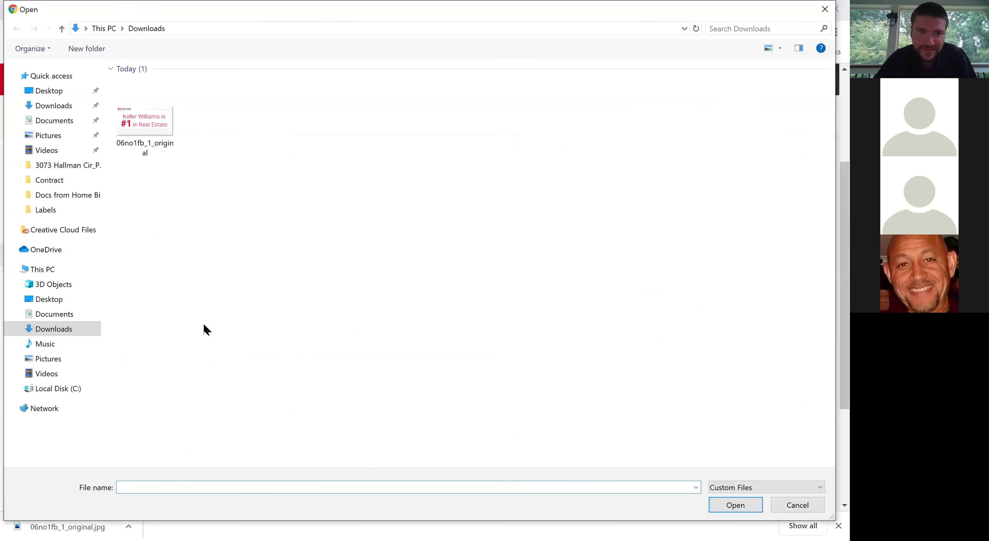
pyautogui.click(63, 140)
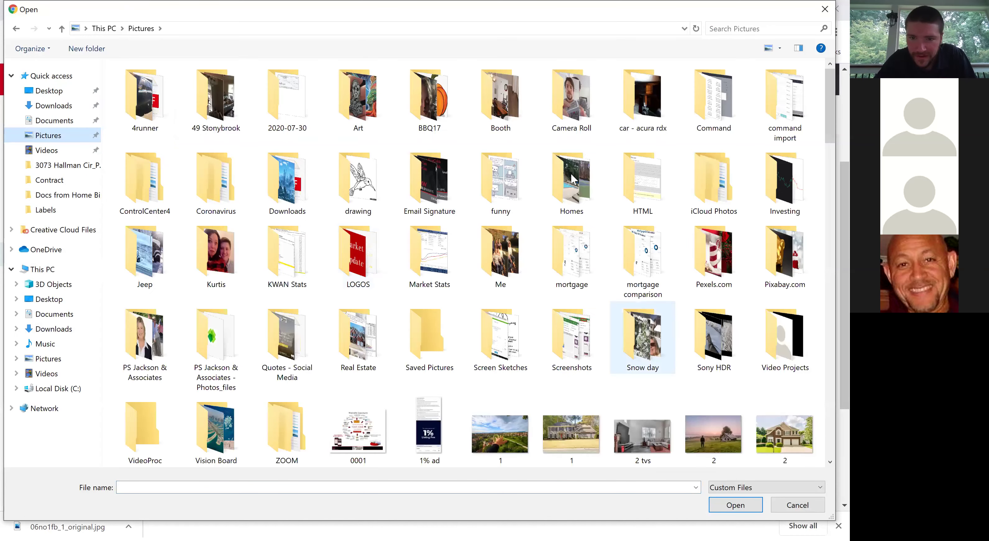
pyautogui.doubleClick(358, 254)
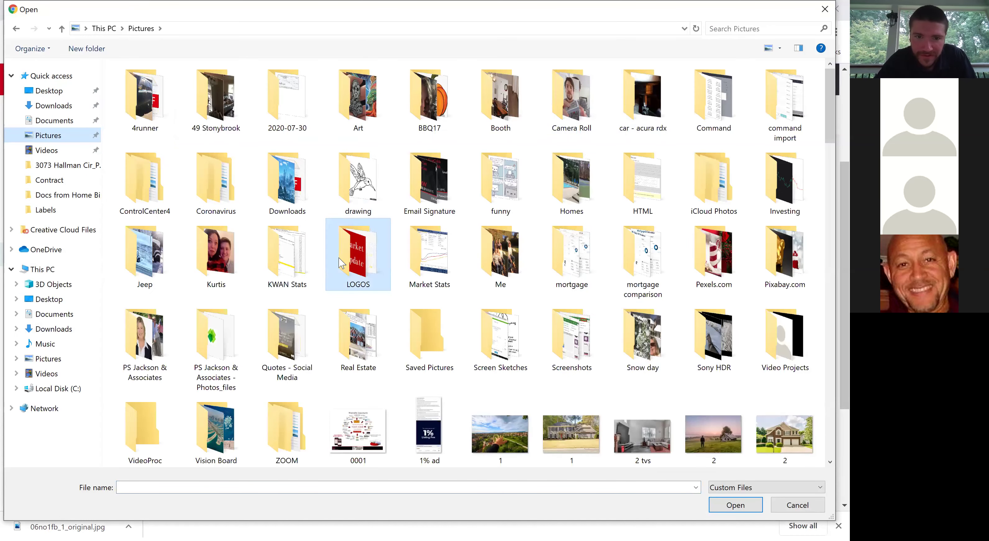
pyautogui.doubleClick(283, 102)
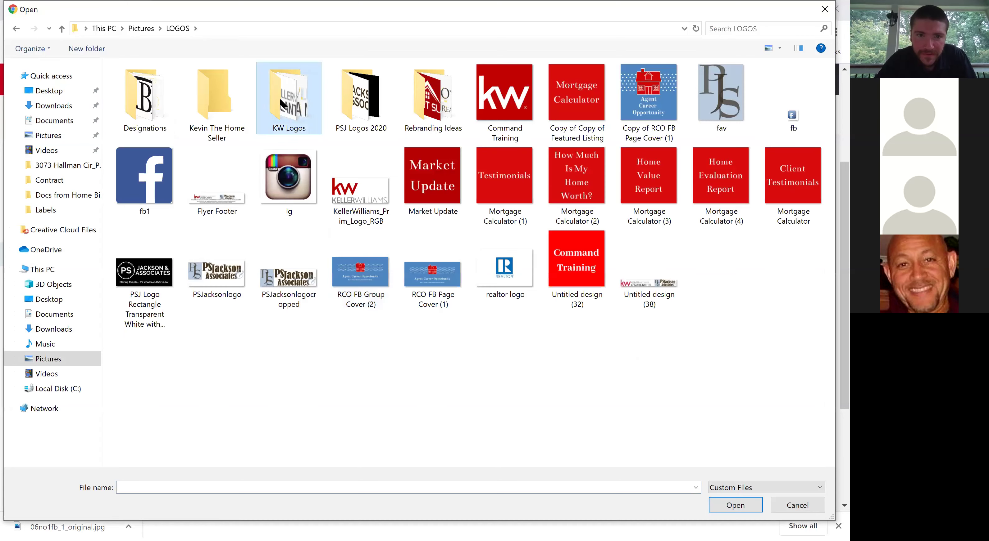
pyautogui.click(570, 108)
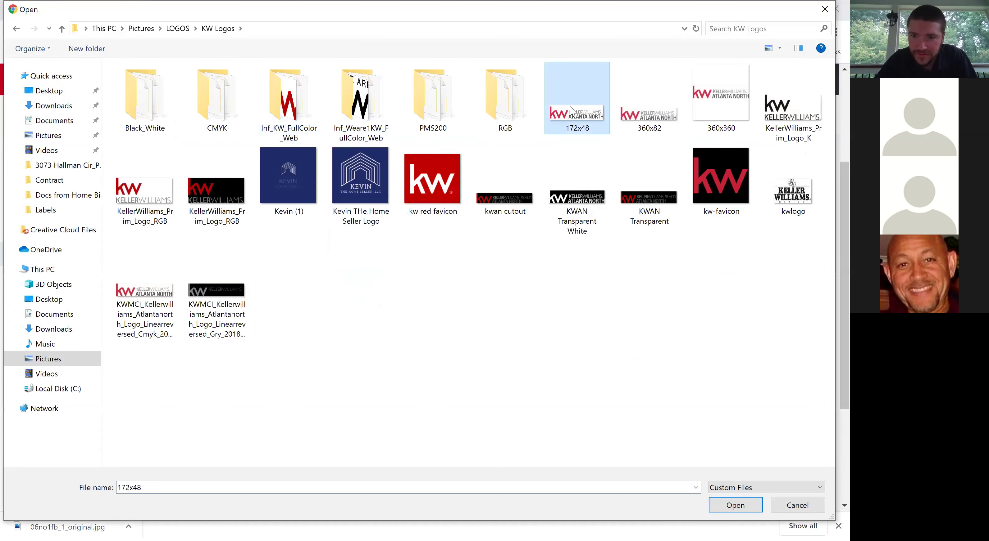
pyautogui.doubleClick(570, 109)
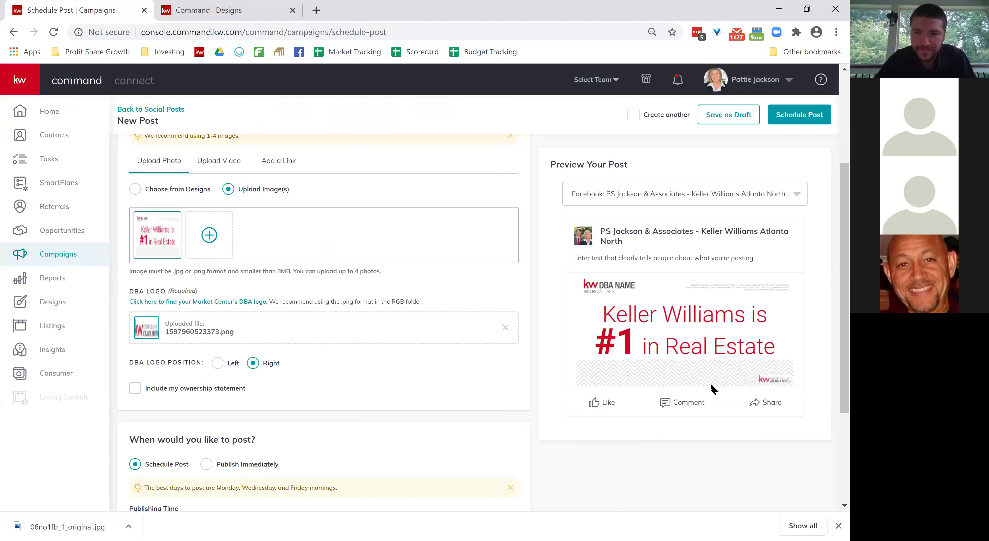
# Try scheduling the post and confirm, which is refused.
pyautogui.click(805, 122)
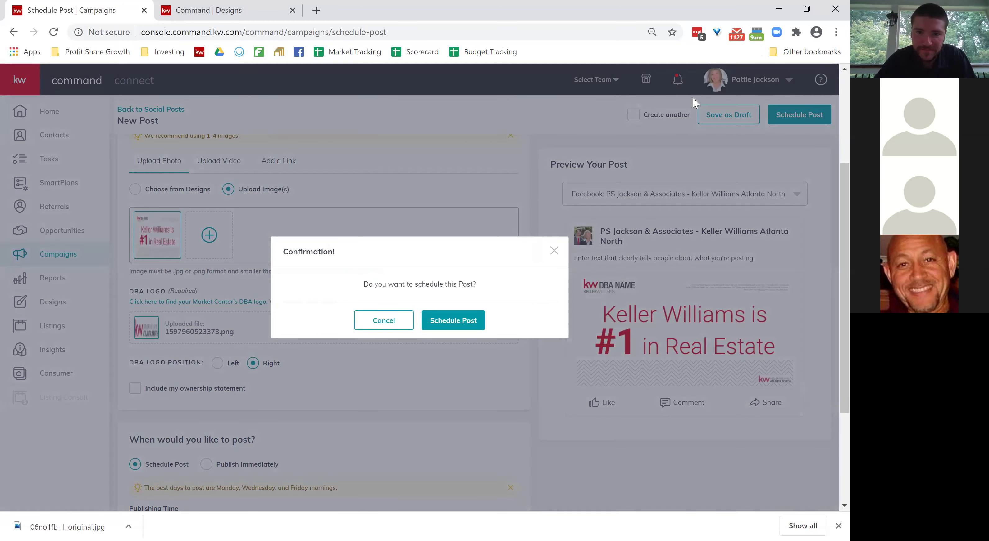
pyautogui.click(459, 326)
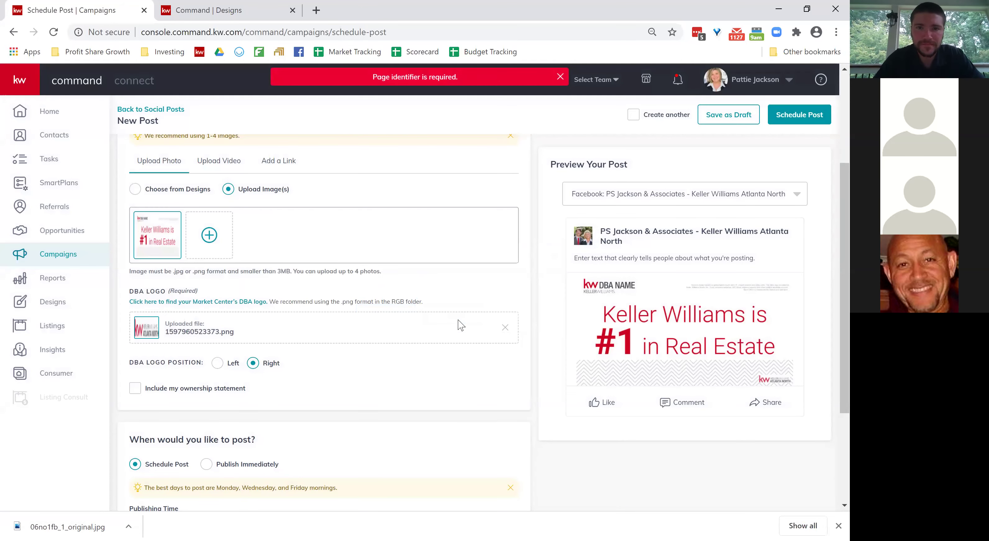
pyautogui.scroll(-4, 461, 326)
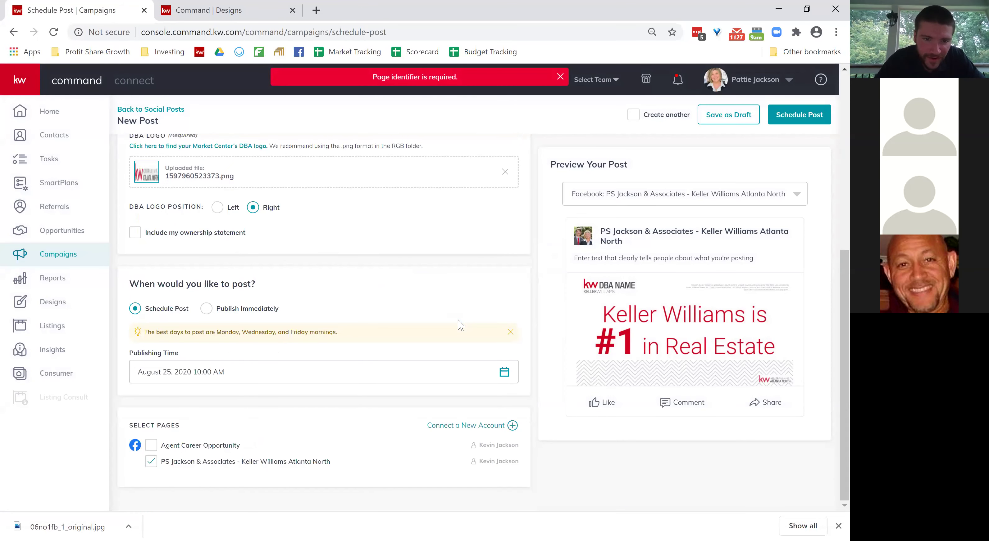
pyautogui.scroll(8, 461, 326)
# Enter 'hello' as the post text and retry scheduling.
pyautogui.click(259, 211)
pyautogui.write('hello')
pyautogui.scroll(-8, 260, 211)
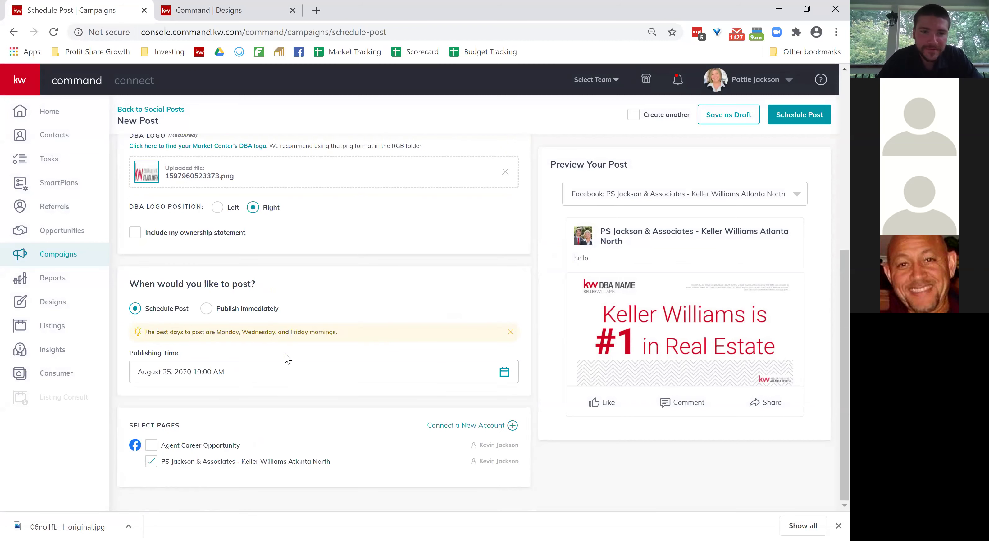
pyautogui.click(806, 122)
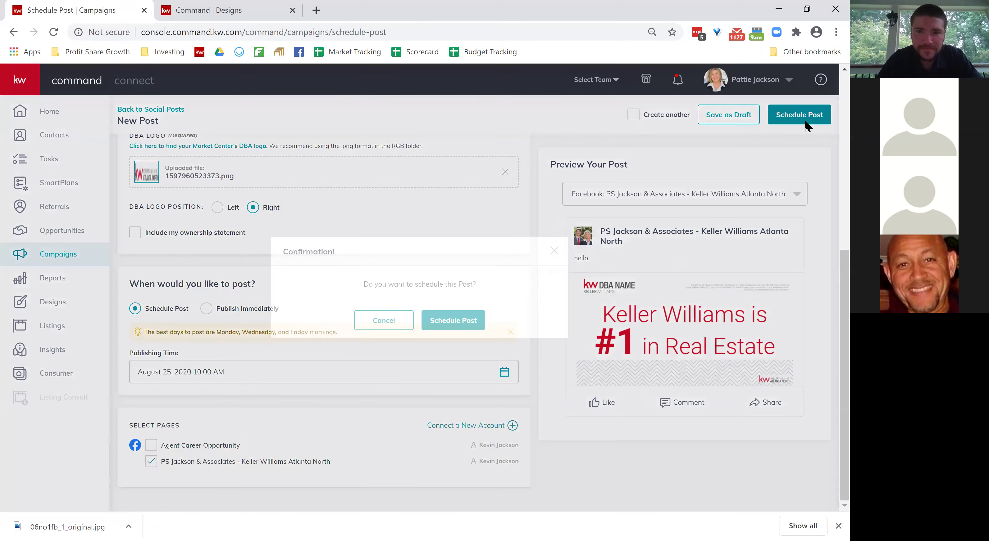
pyautogui.click(454, 325)
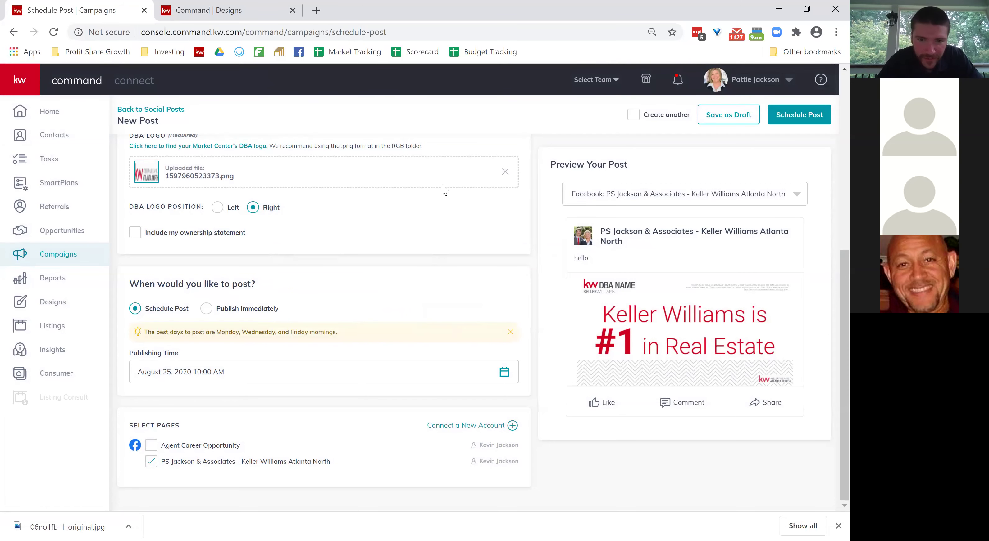
pyautogui.scroll(4, 444, 189)
pyautogui.scroll(5, 444, 190)
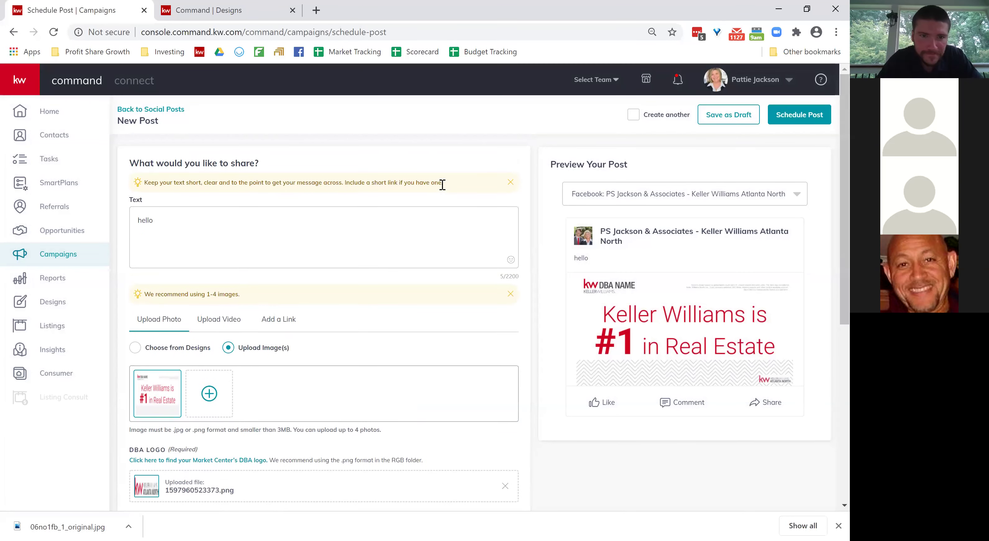
# Add the Agent Career Opportunity page, confirm scheduling, and return to Home.
pyautogui.scroll(-9, 442, 185)
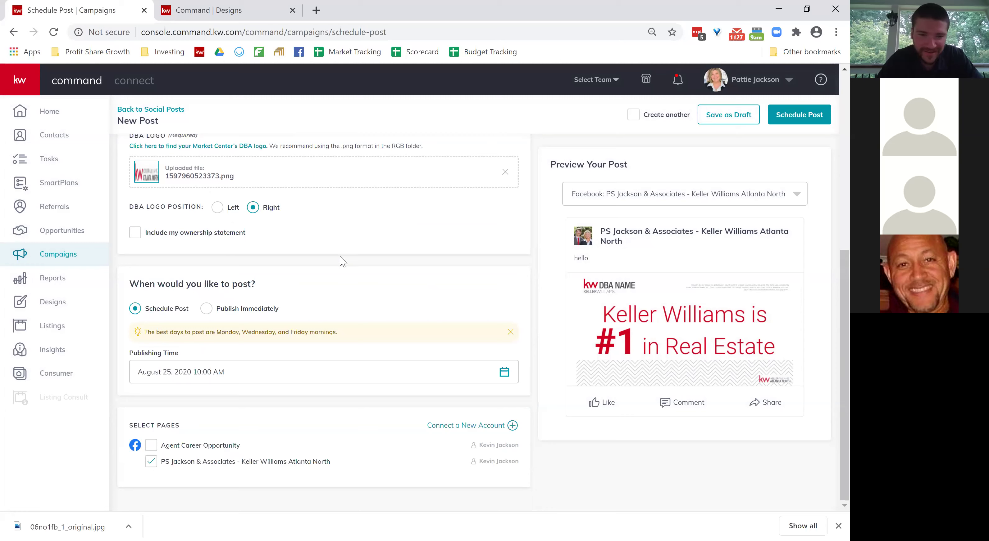
pyautogui.click(152, 448)
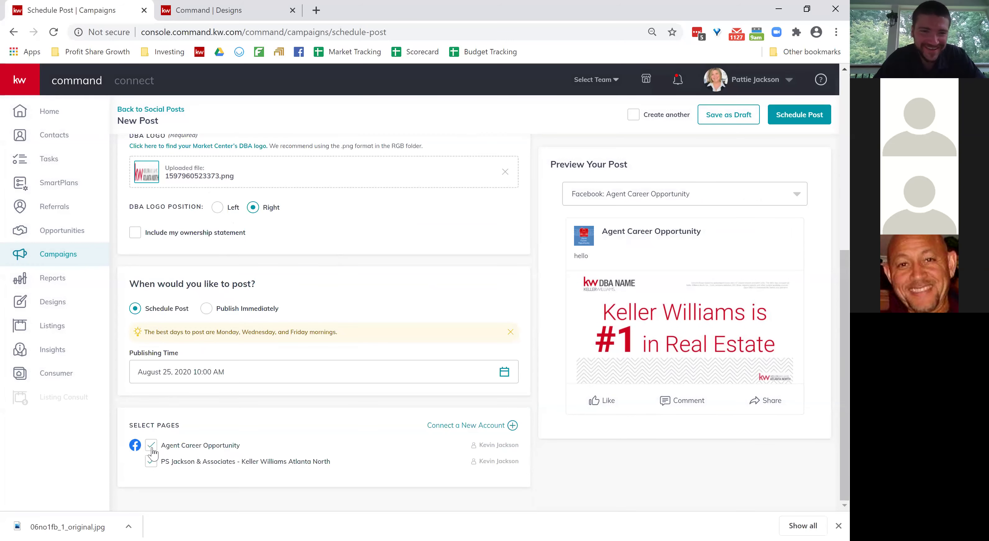
pyautogui.click(799, 117)
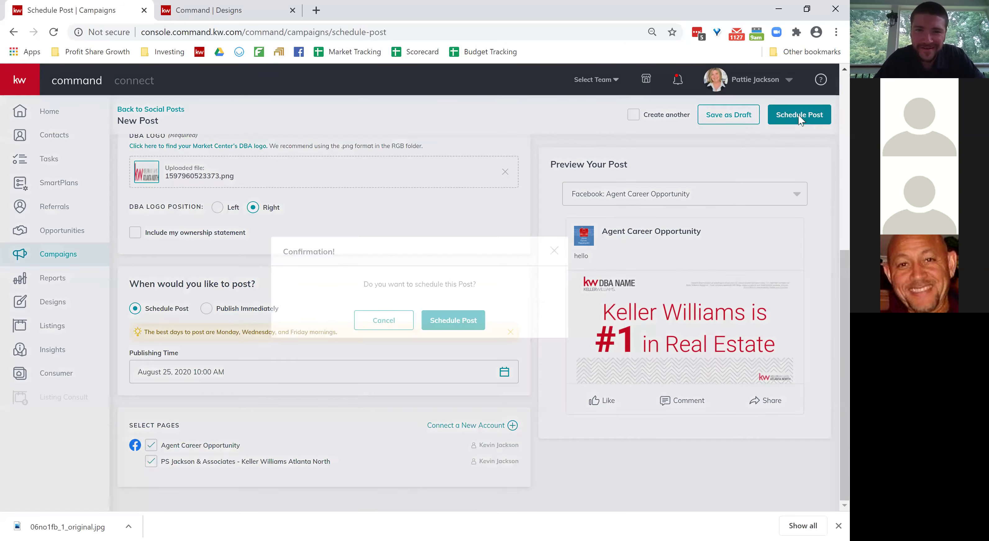
pyautogui.click(457, 319)
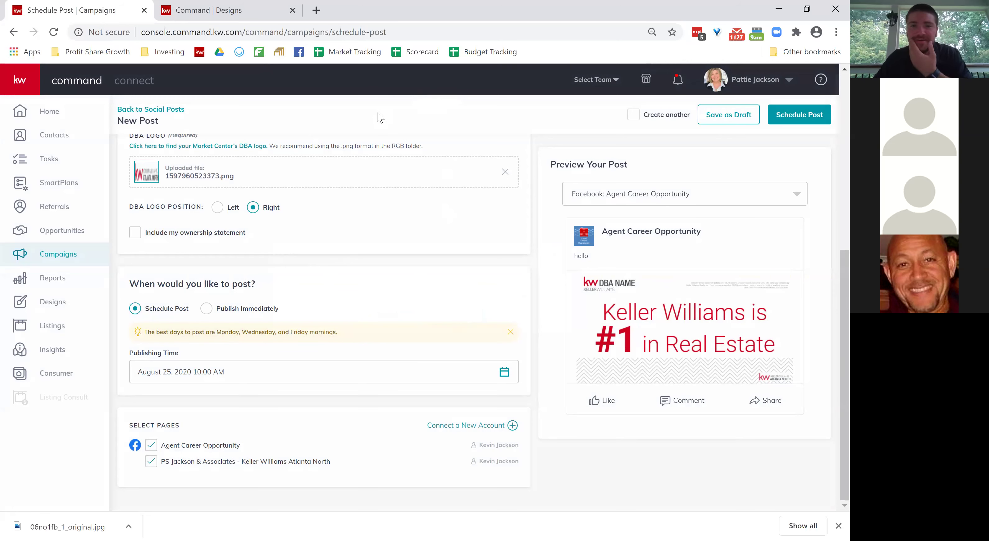
pyautogui.click(47, 111)
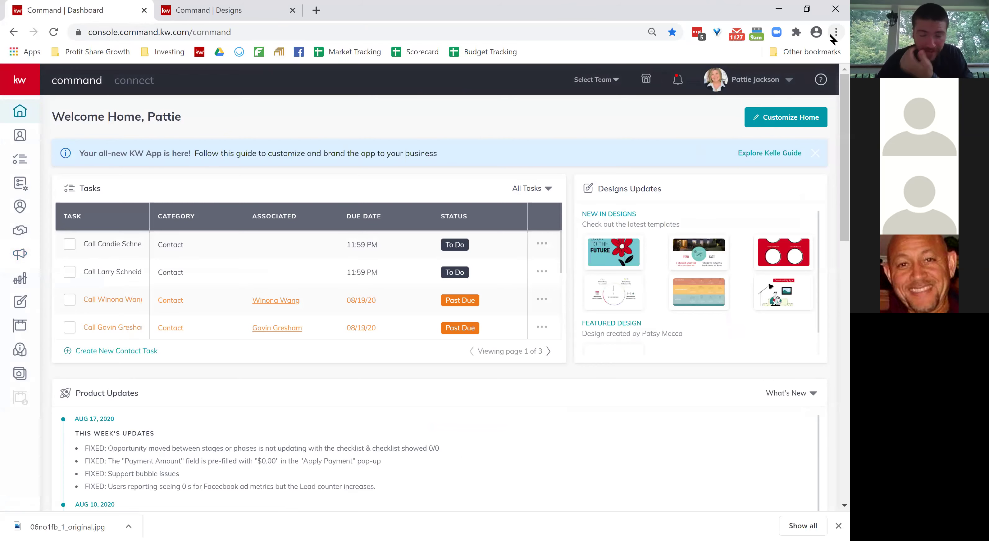
# In account settings, disconnect the currently linked Facebook account from Connected Apps.
pyautogui.click(792, 81)
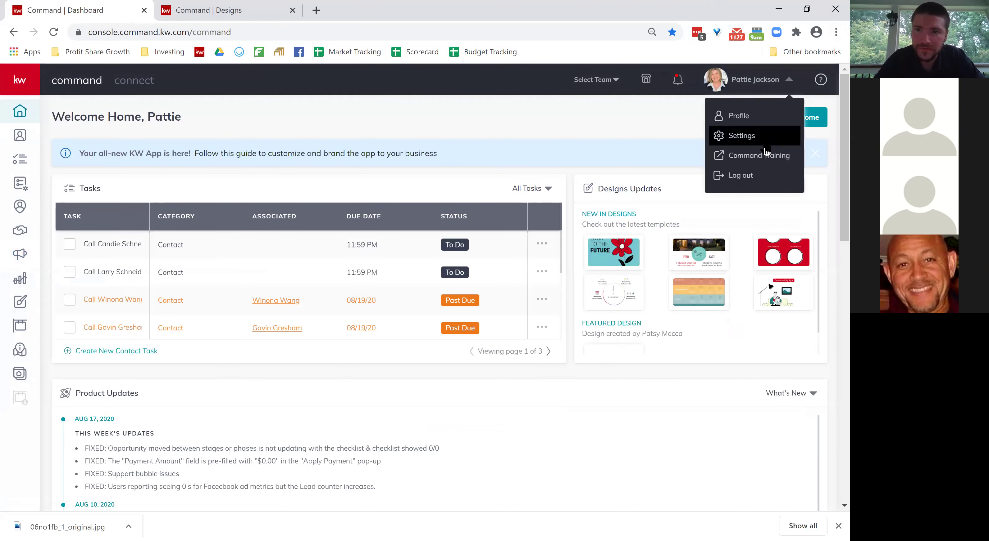
pyautogui.click(761, 137)
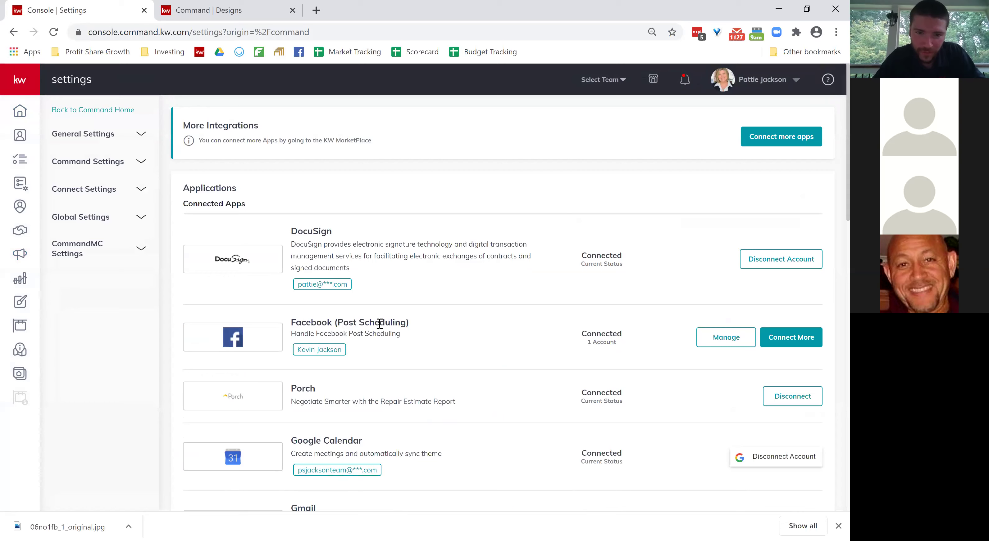
pyautogui.click(729, 349)
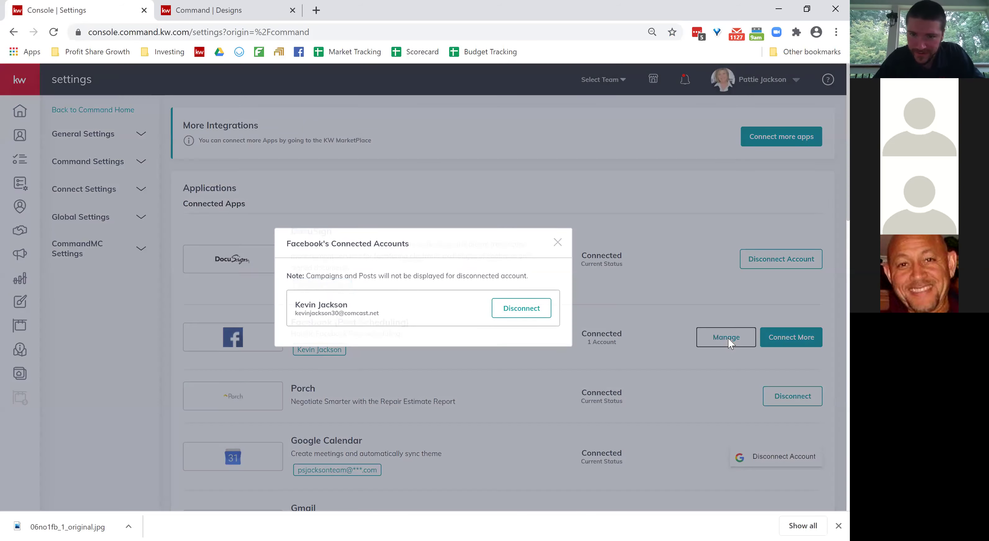
pyautogui.click(511, 318)
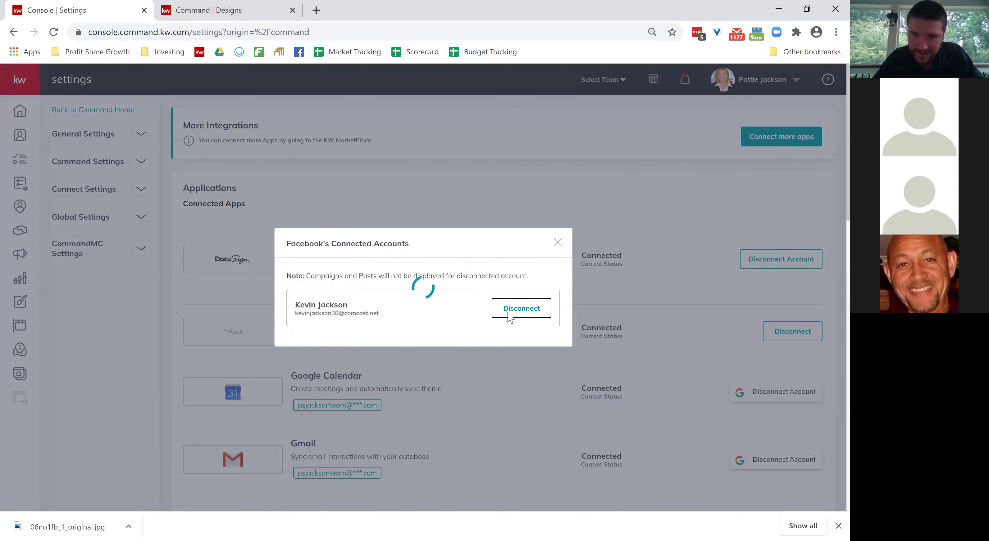
pyautogui.click(557, 257)
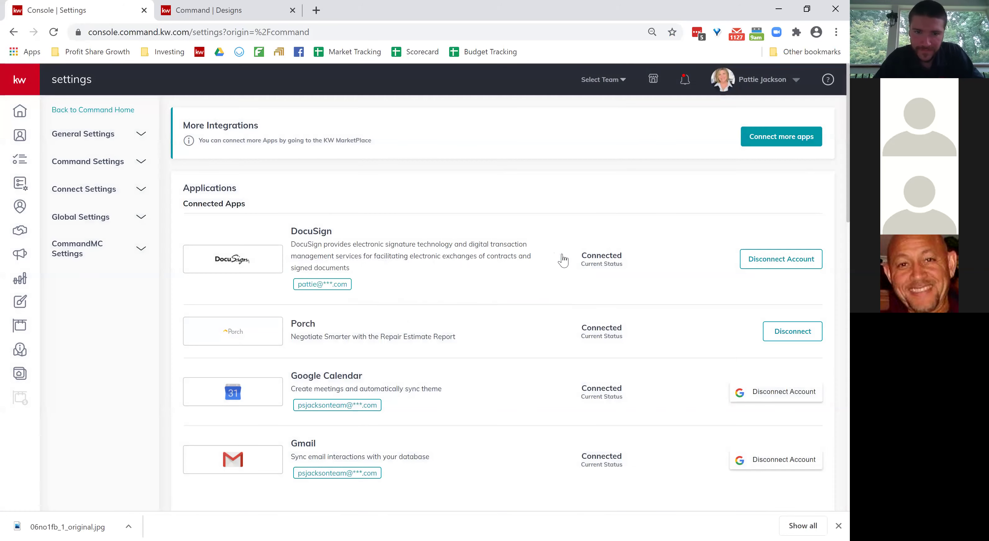
# Connect Facebook Post Scheduling with the Agent Career Opportunity and Keller Williams Atlanta North pages.
pyautogui.scroll(-8, 689, 295)
pyautogui.scroll(-6, 689, 295)
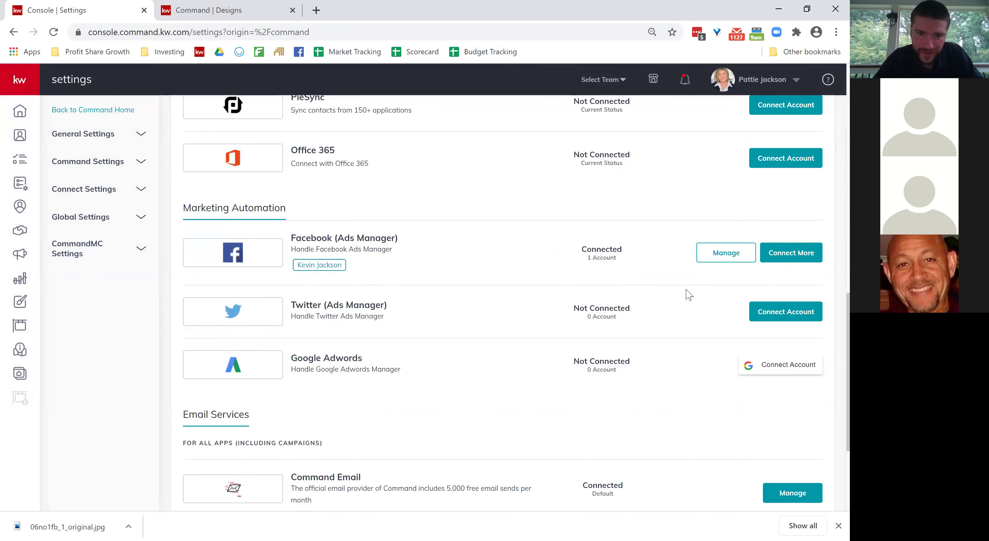
pyautogui.scroll(-4, 524, 337)
pyautogui.scroll(10, 524, 337)
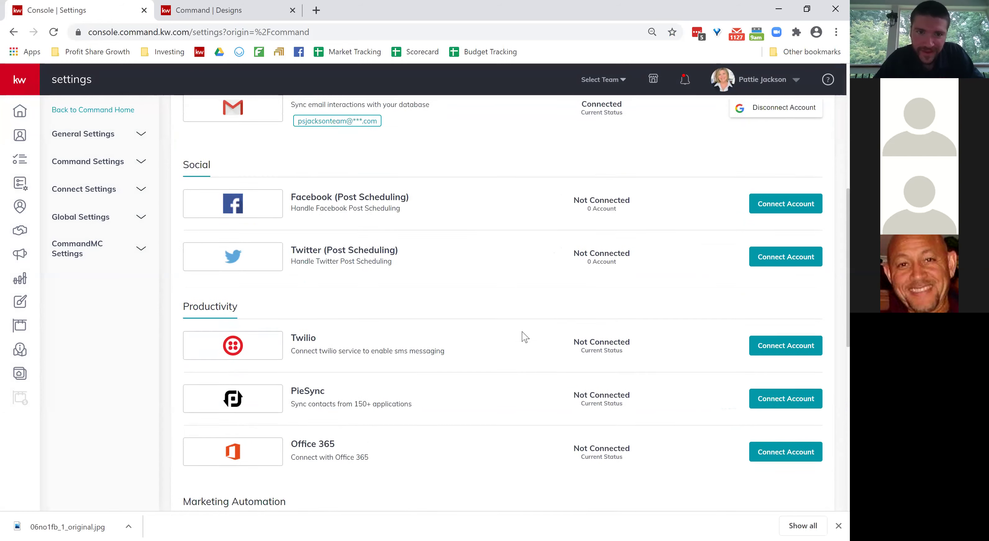
pyautogui.click(781, 229)
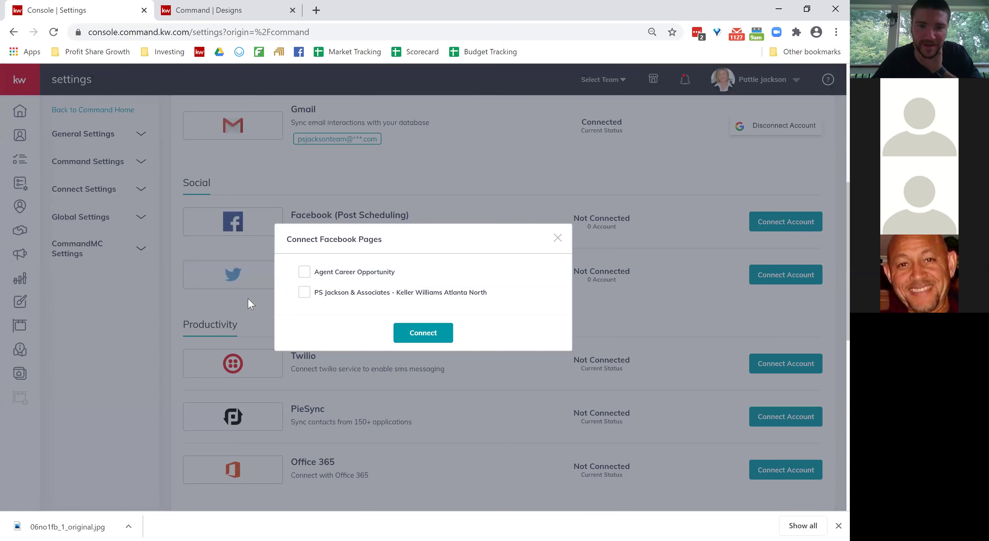
pyautogui.click(304, 272)
pyautogui.click(304, 292)
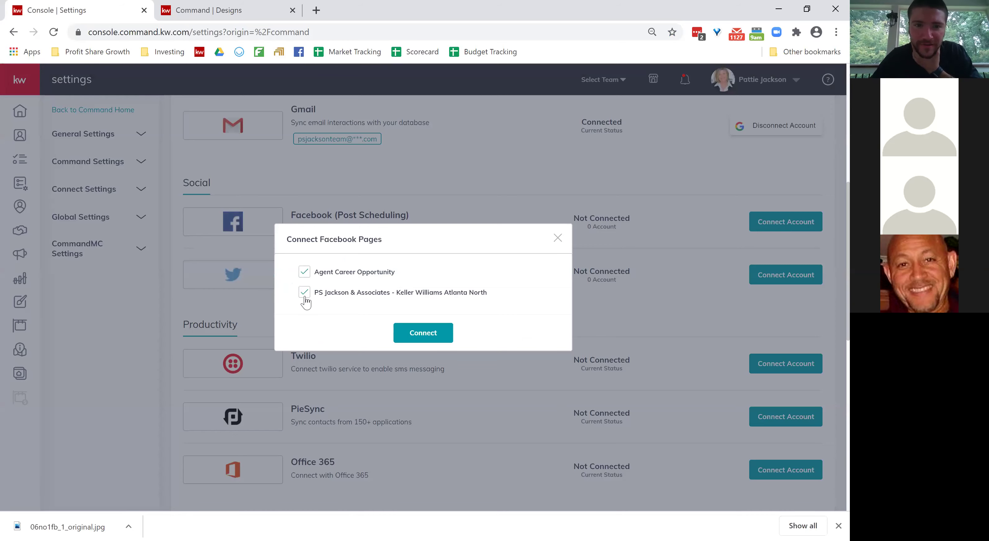
pyautogui.click(399, 334)
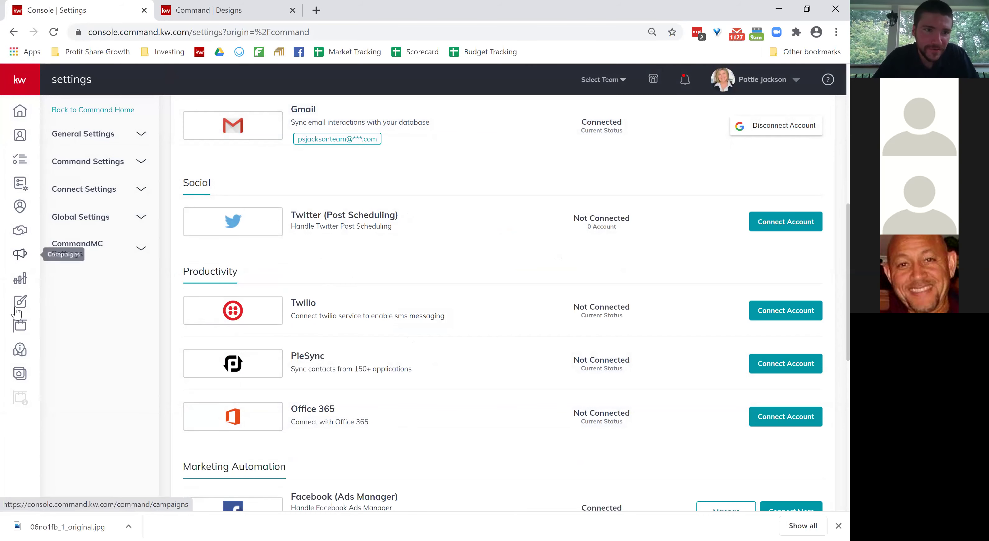
# Create a new Social Post campaign with the text 'hello'.
pyautogui.click(23, 257)
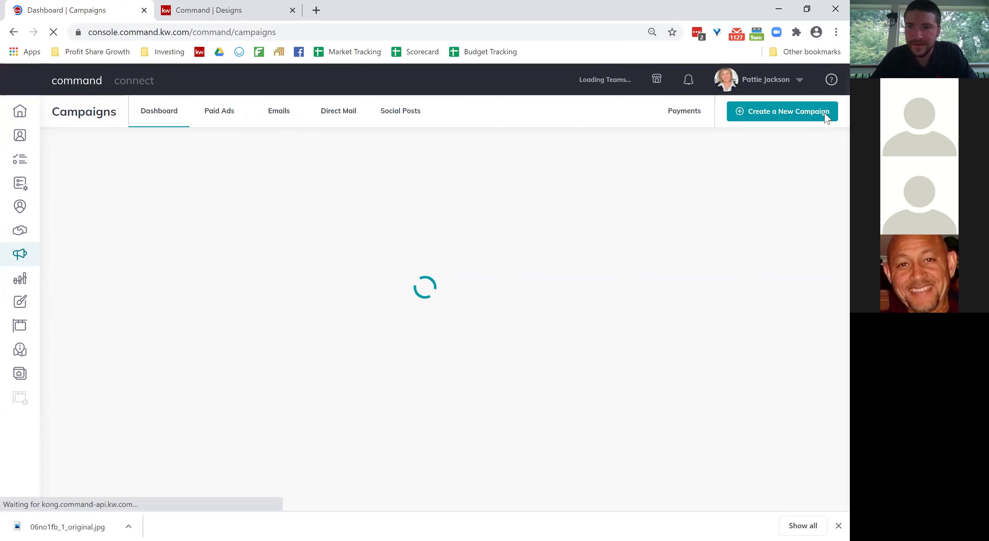
pyautogui.rightClick(821, 114)
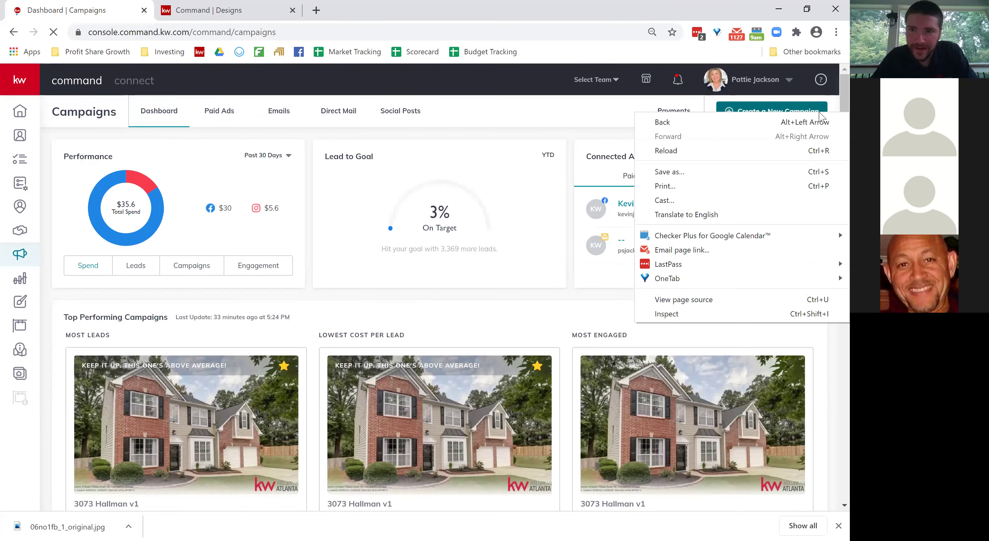
pyautogui.click(818, 112)
pyautogui.click(819, 112)
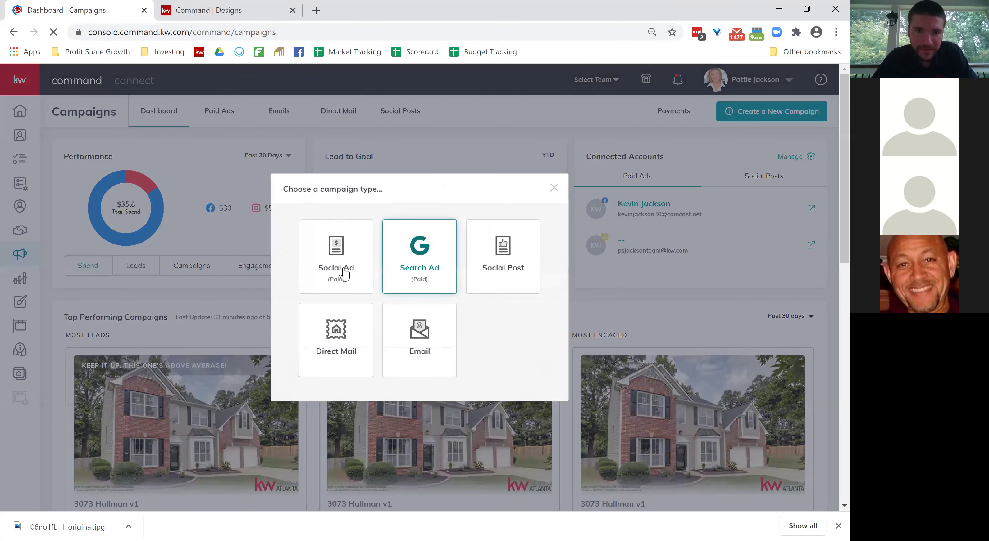
pyautogui.click(498, 275)
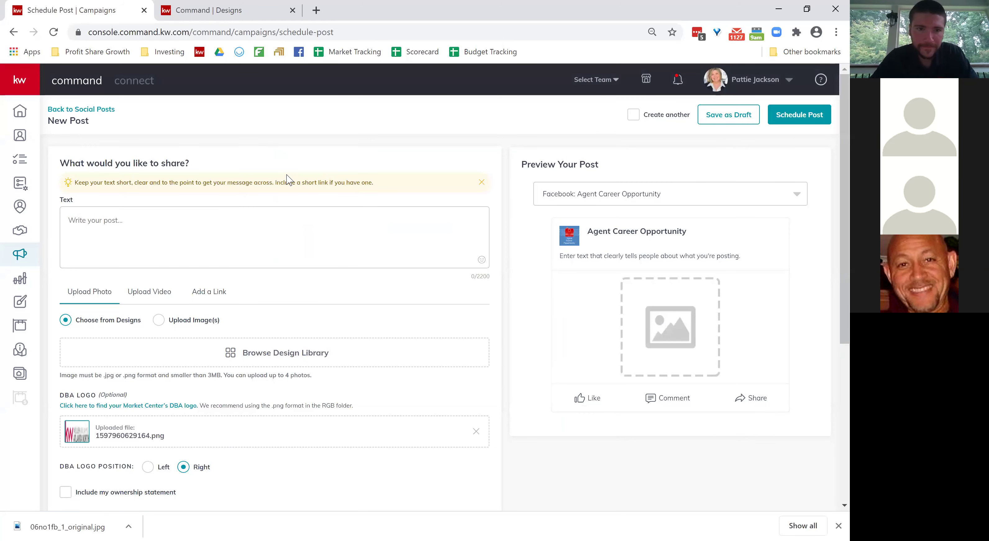
pyautogui.click(159, 232)
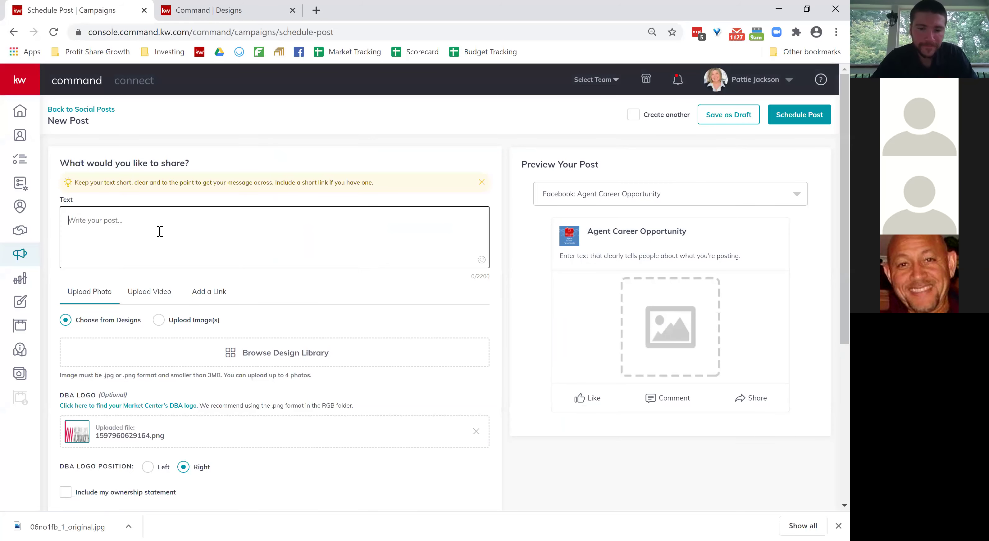
pyautogui.write('hello')
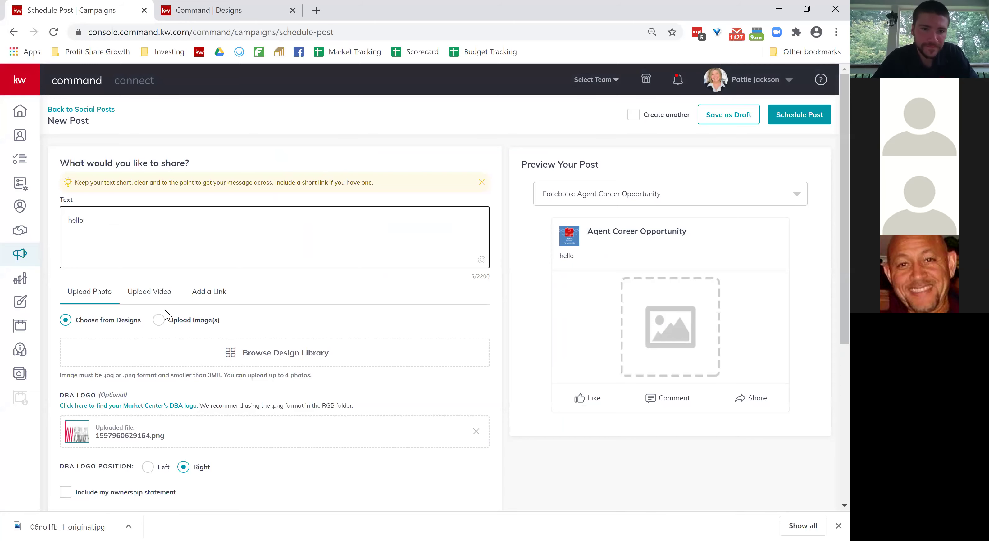
# Attach the #1 in Real Estate image and crop it to Wide (1.91:1).
pyautogui.click(156, 321)
pyautogui.moveTo(92, 520); pyautogui.dragTo(449, 327)
pyautogui.click(423, 192)
pyautogui.click(400, 235)
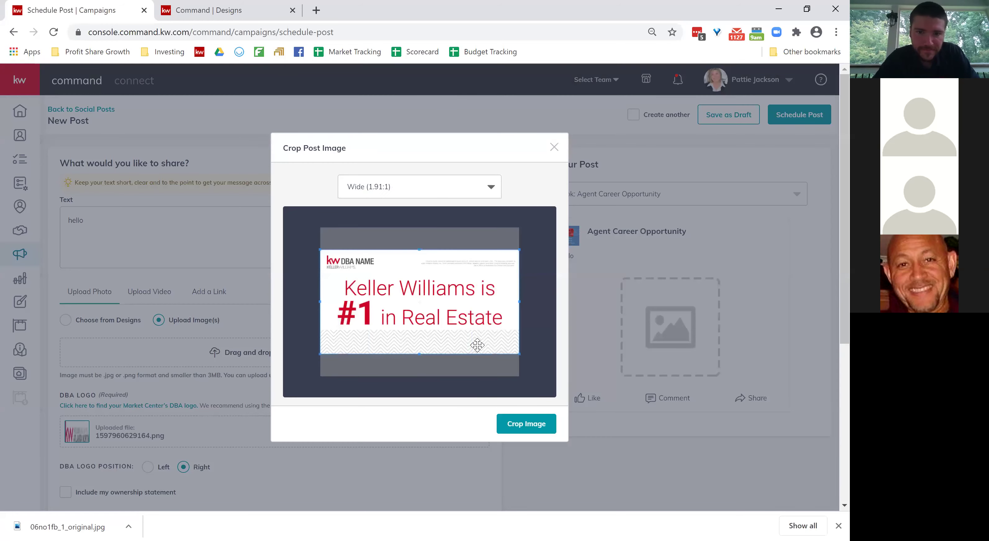
pyautogui.click(516, 424)
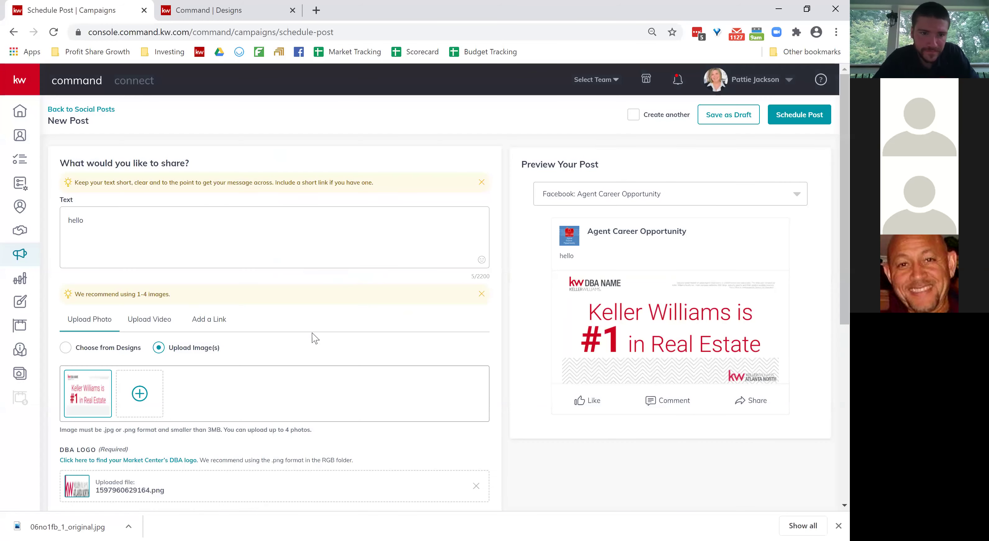
# Set the post's publishing date to August 25.
pyautogui.scroll(-5, 314, 337)
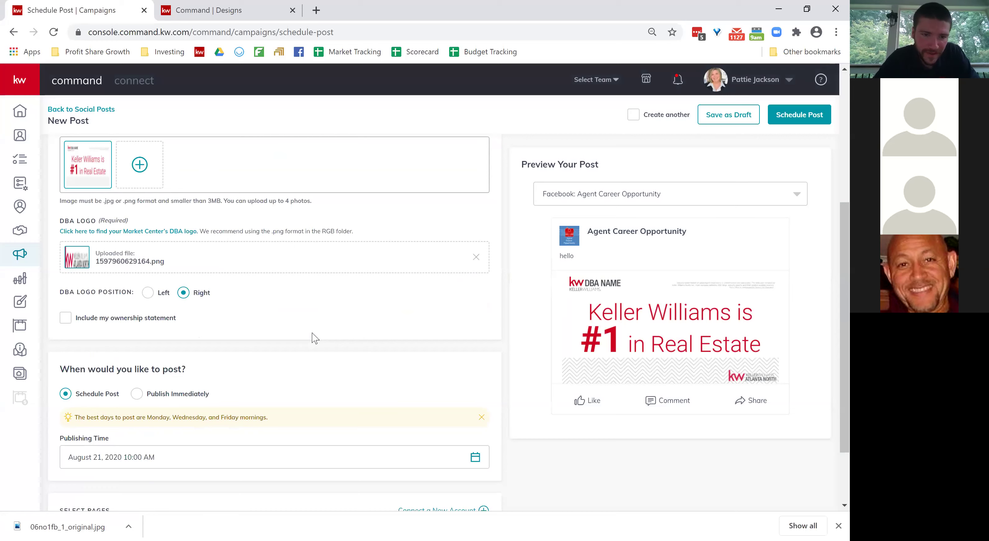
pyautogui.scroll(-2, 315, 338)
pyautogui.click(175, 375)
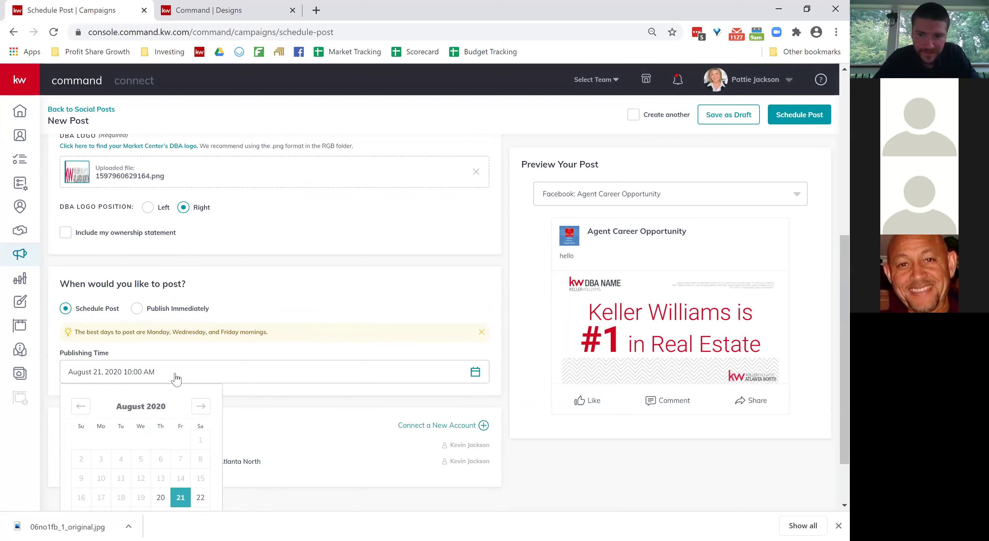
pyautogui.scroll(-1, 156, 448)
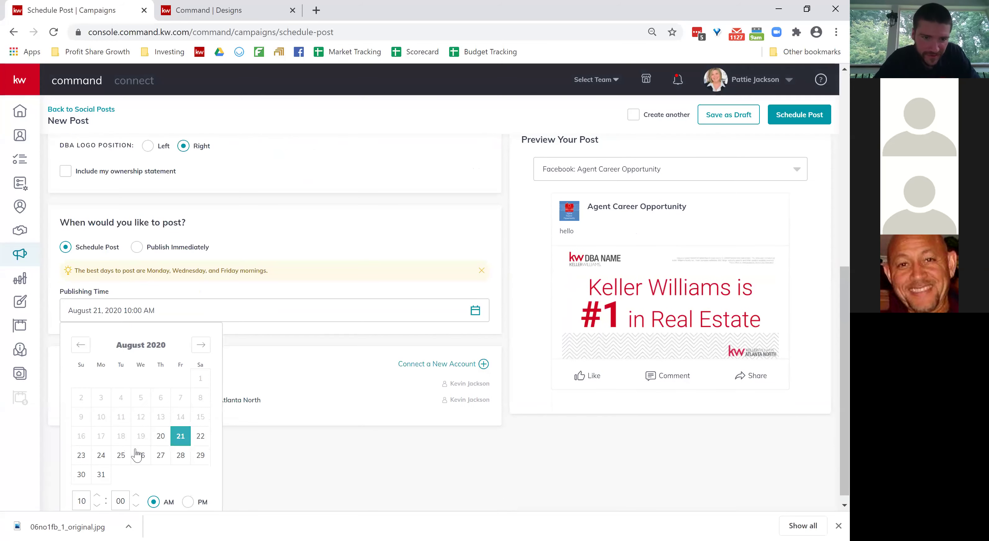
pyautogui.click(121, 456)
pyautogui.click(294, 429)
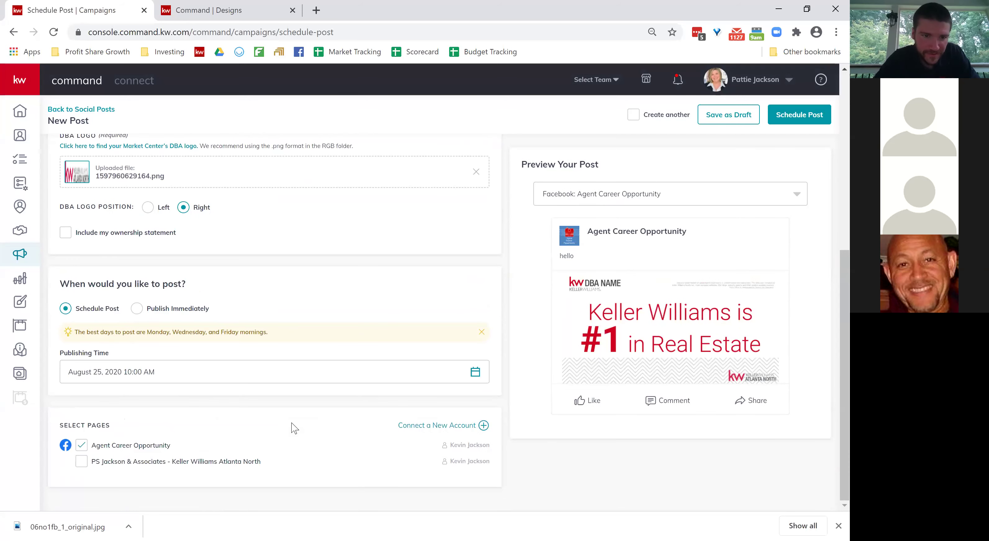
# Add the Keller Williams Atlanta North page and schedule the post.
pyautogui.click(81, 462)
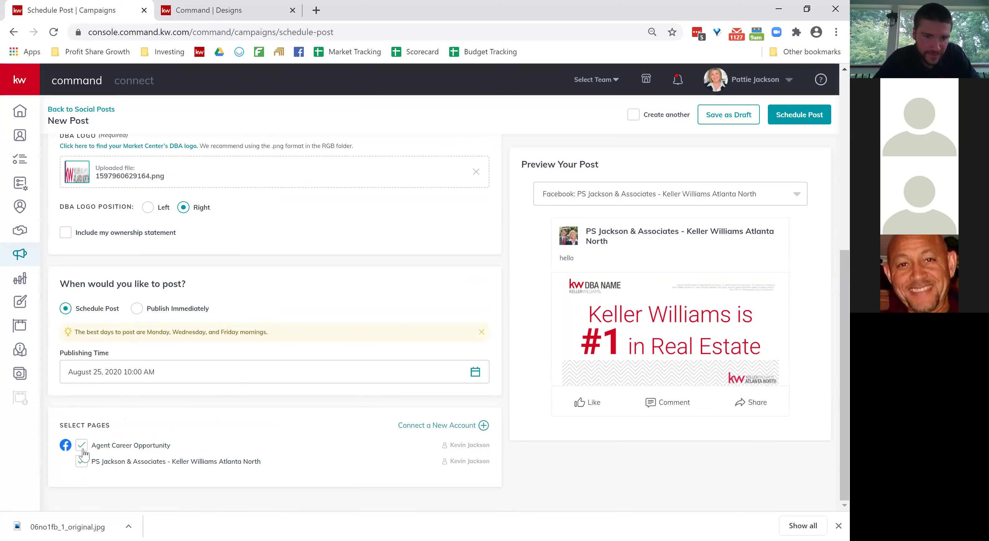
pyautogui.scroll(8, 478, 456)
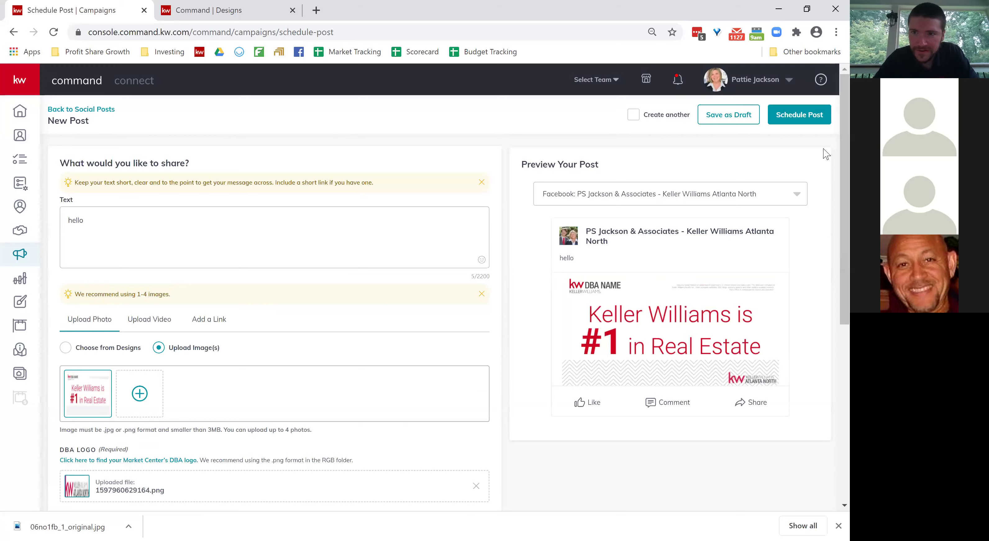
pyautogui.click(820, 119)
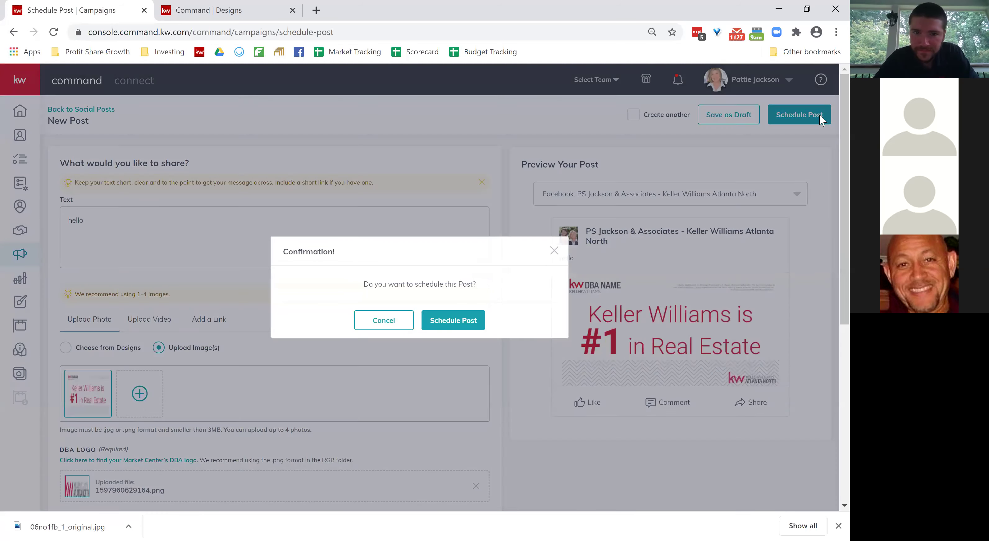
pyautogui.click(464, 324)
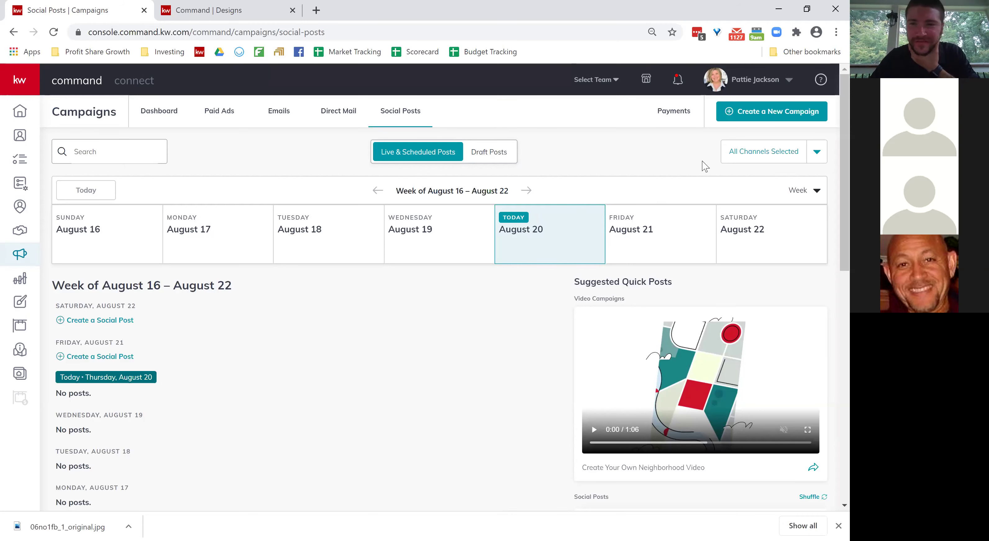
# Switch the Social Posts calendar from Week to Month view.
pyautogui.click(816, 191)
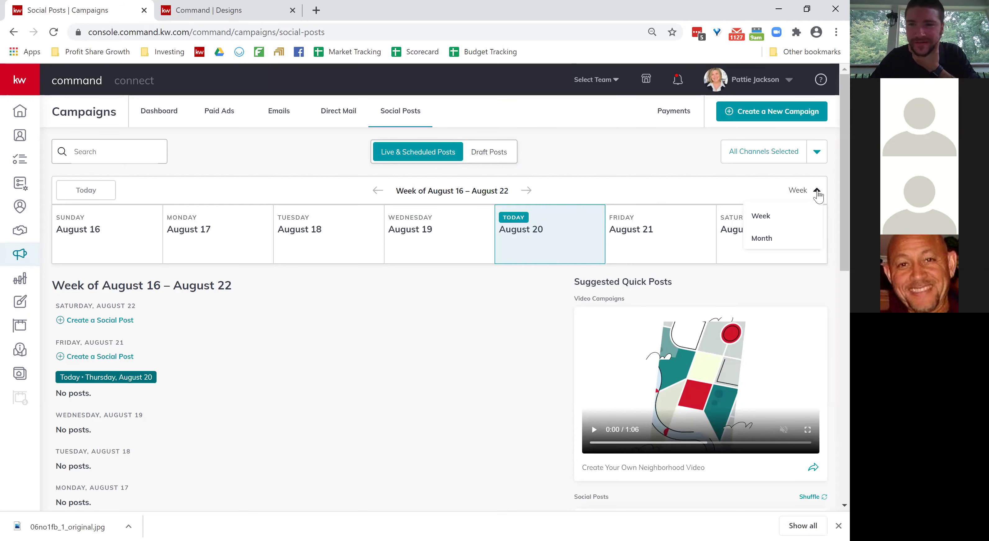
pyautogui.click(787, 240)
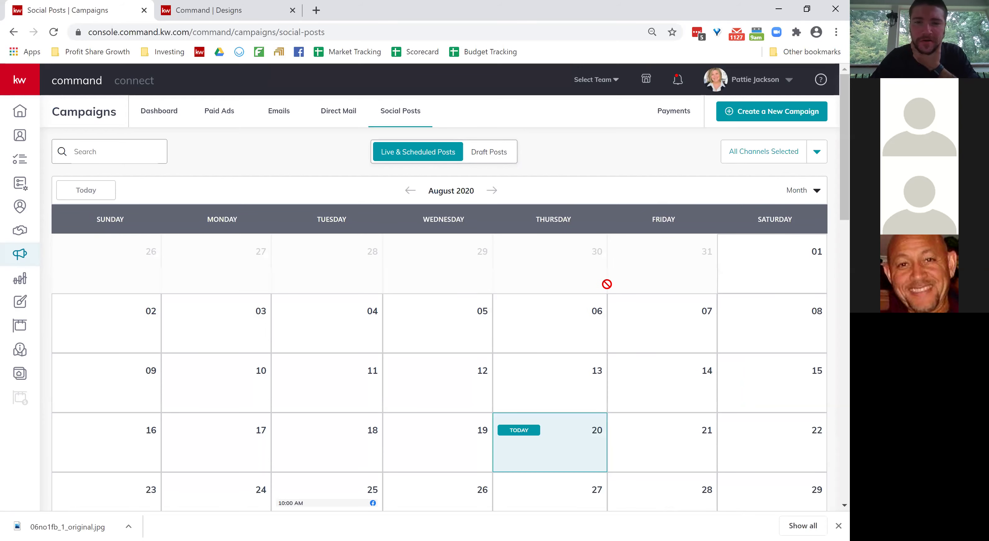
pyautogui.scroll(-2, 607, 282)
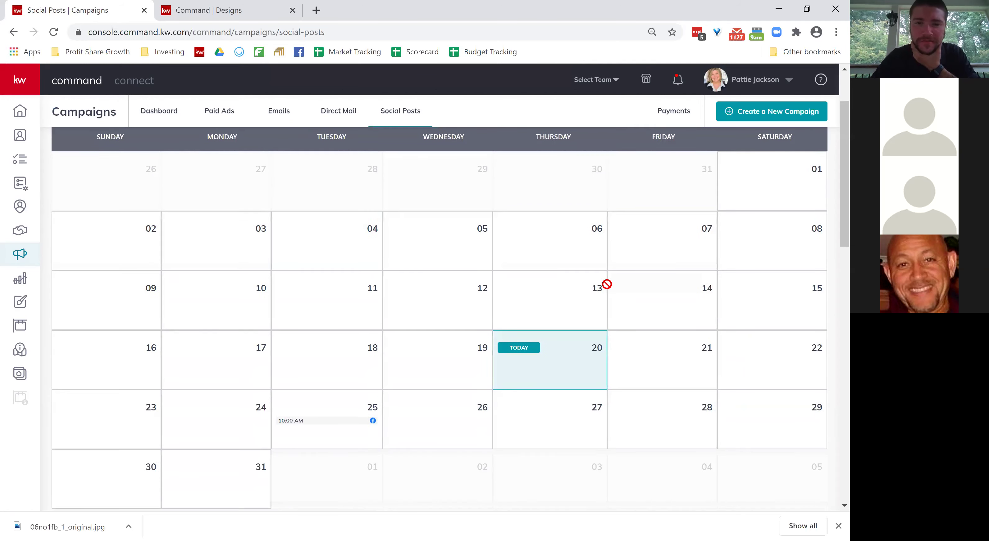
# Open the details of the 10:00 AM 'hello' post on August 25.
pyautogui.click(370, 407)
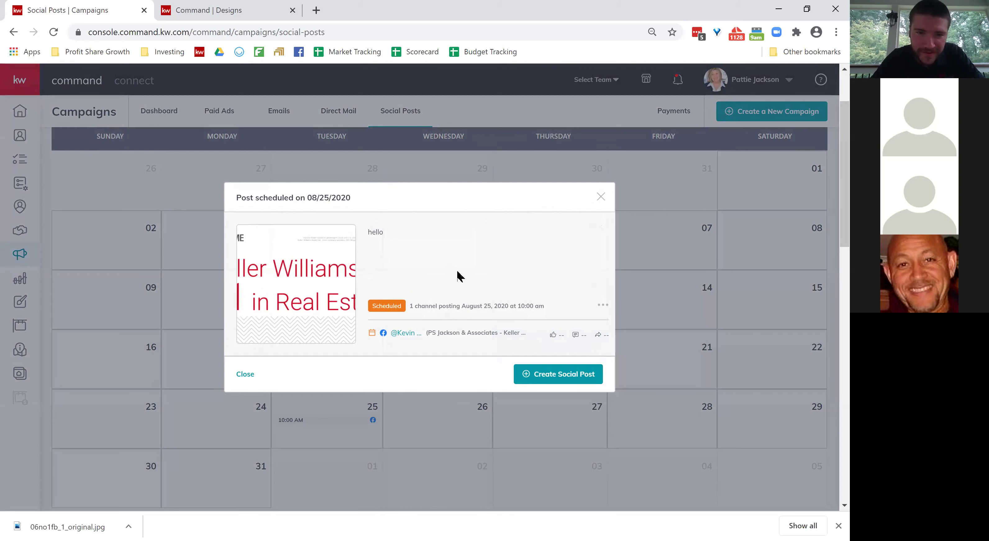
pyautogui.click(601, 197)
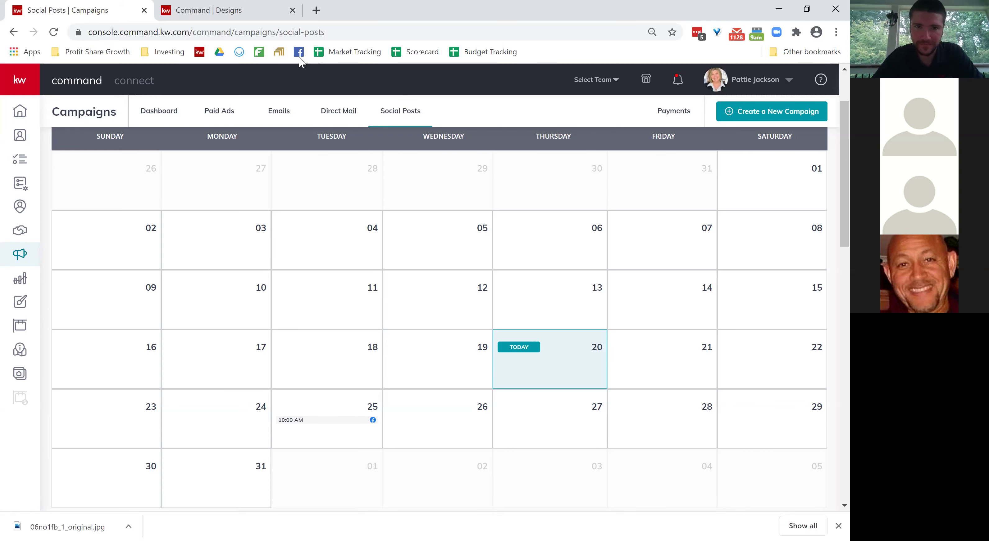
pyautogui.click(330, 420)
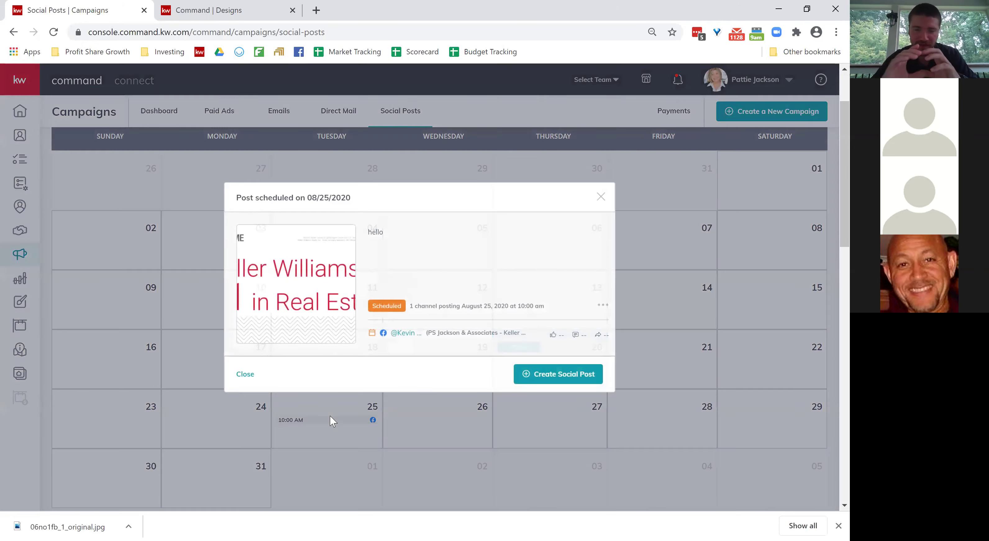